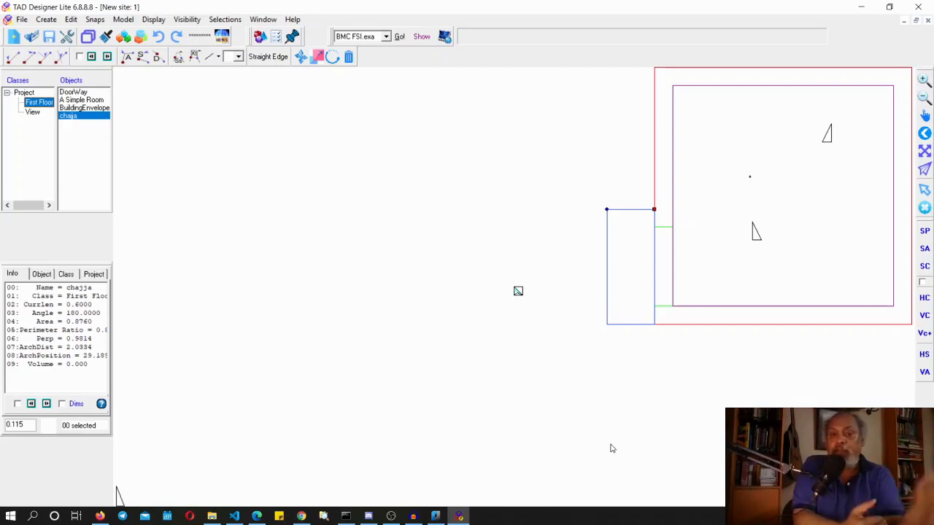
# Switch to nanoCAD to examine the fish processing plant drawing, then return to TAD Designer
pyautogui.click(435, 520)
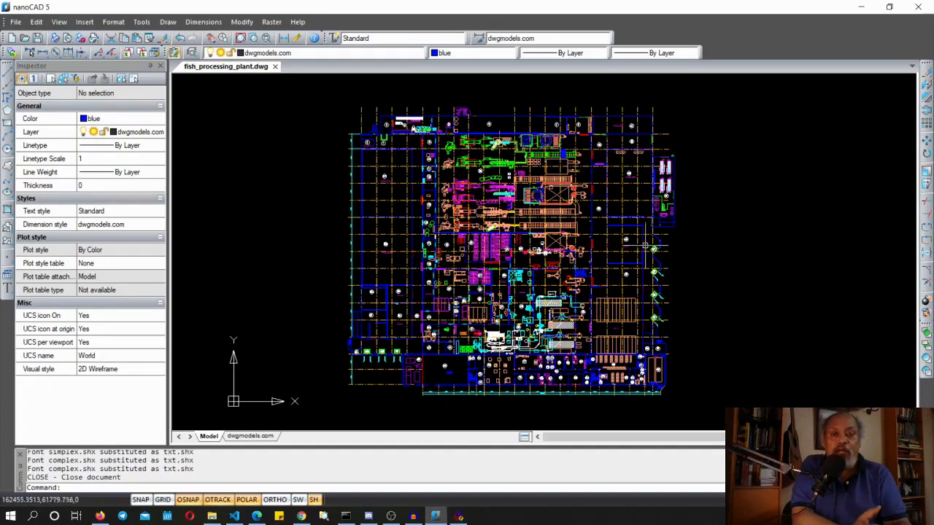
pyautogui.scroll(3, 554, 283)
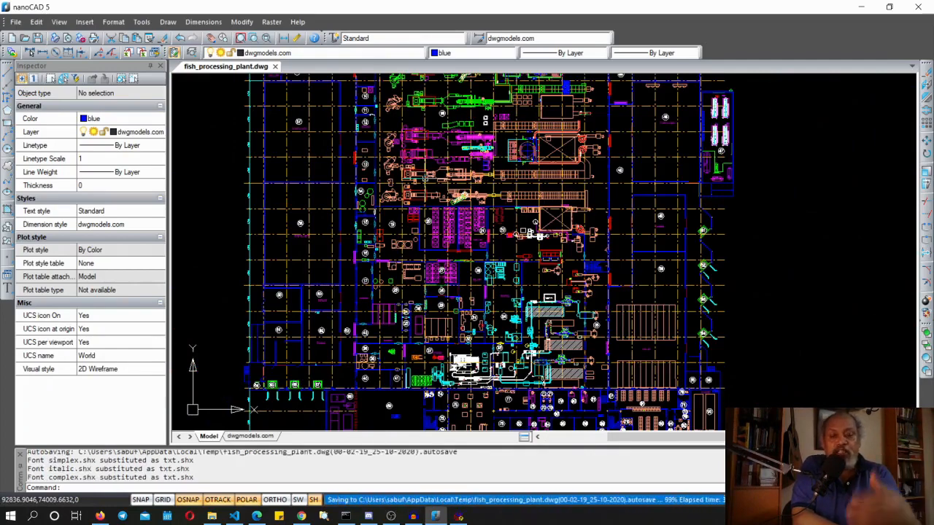
pyautogui.scroll(2, 436, 289)
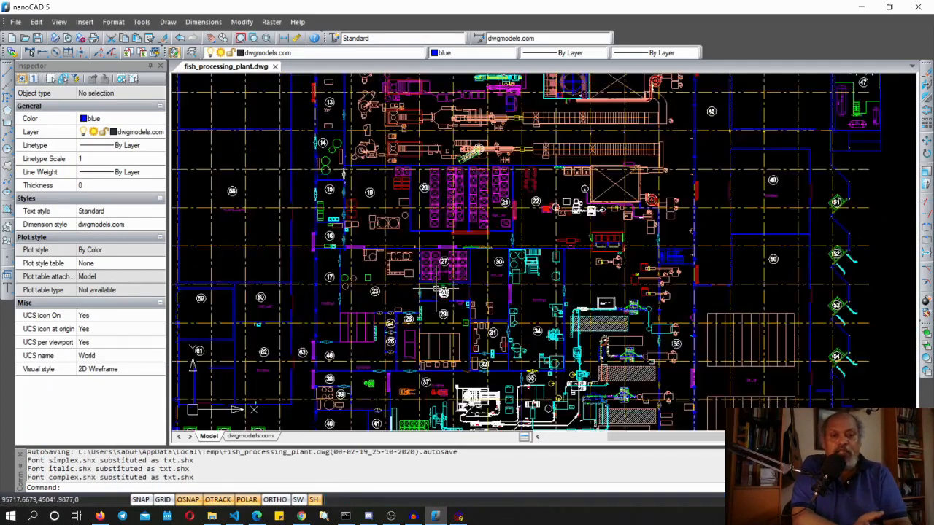
pyautogui.scroll(-3, 436, 289)
pyautogui.scroll(2, 430, 292)
pyautogui.scroll(-3, 480, 235)
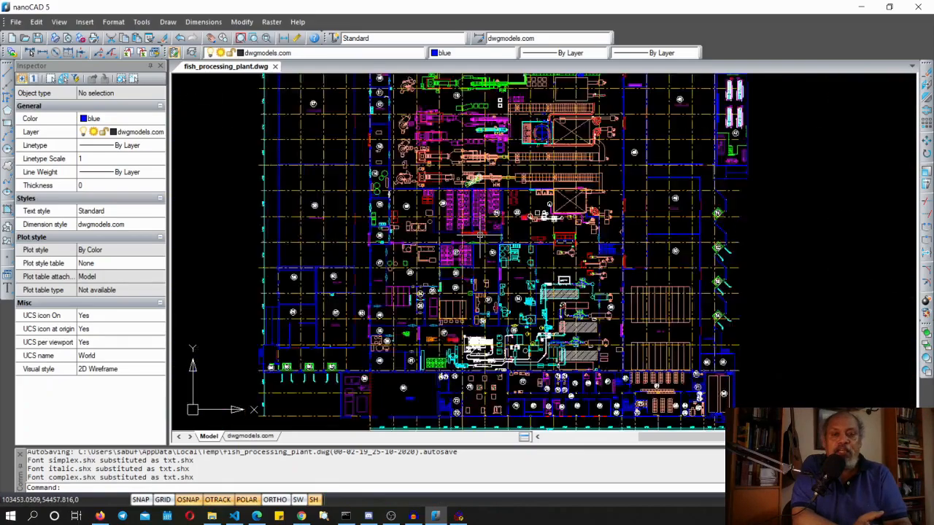
pyautogui.scroll(1, 525, 279)
pyautogui.scroll(2, 526, 281)
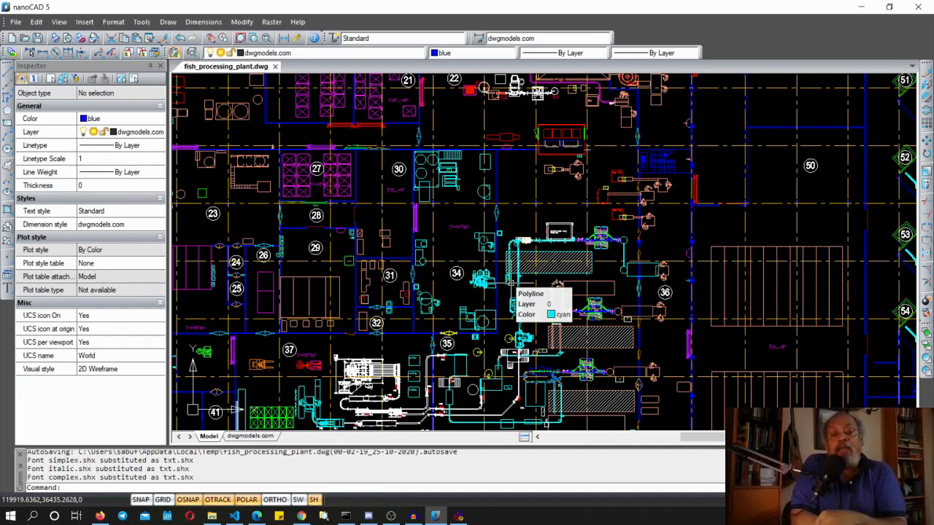
pyautogui.click(459, 516)
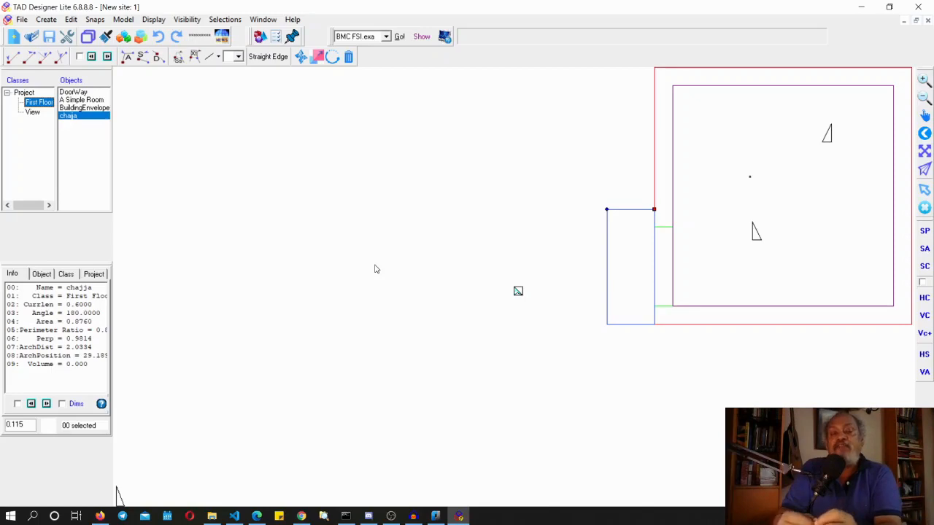
pyautogui.click(435, 517)
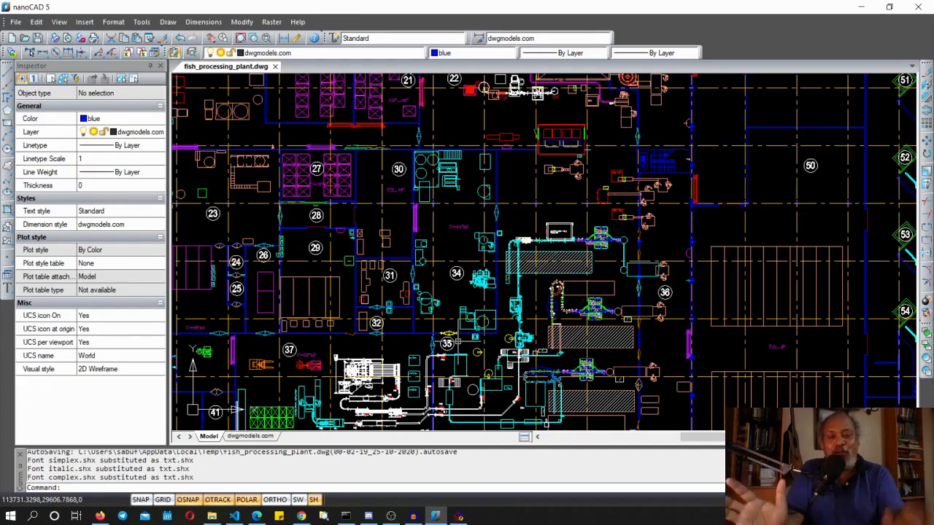
pyautogui.click(459, 516)
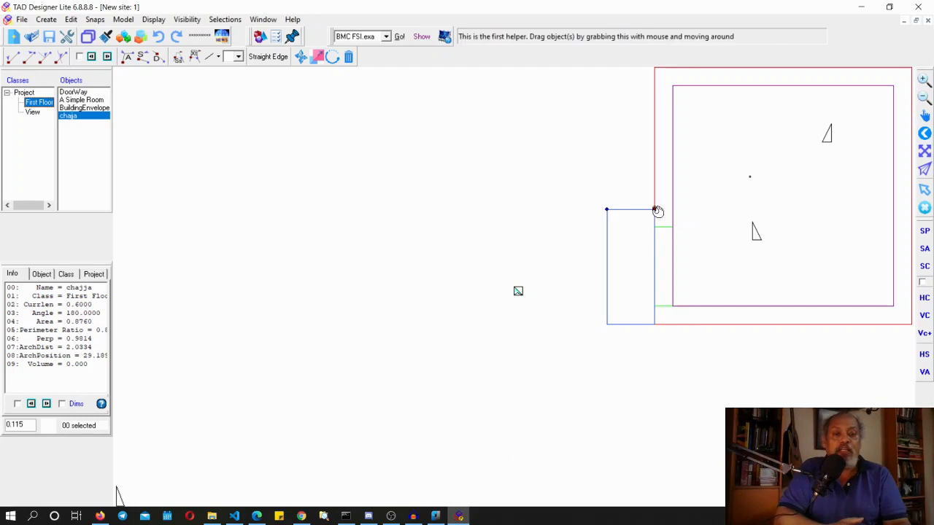
# Move the chajja away from the building and stretch its right side out to the architect's position
pyautogui.moveTo(658, 211); pyautogui.dragTo(374, 210)
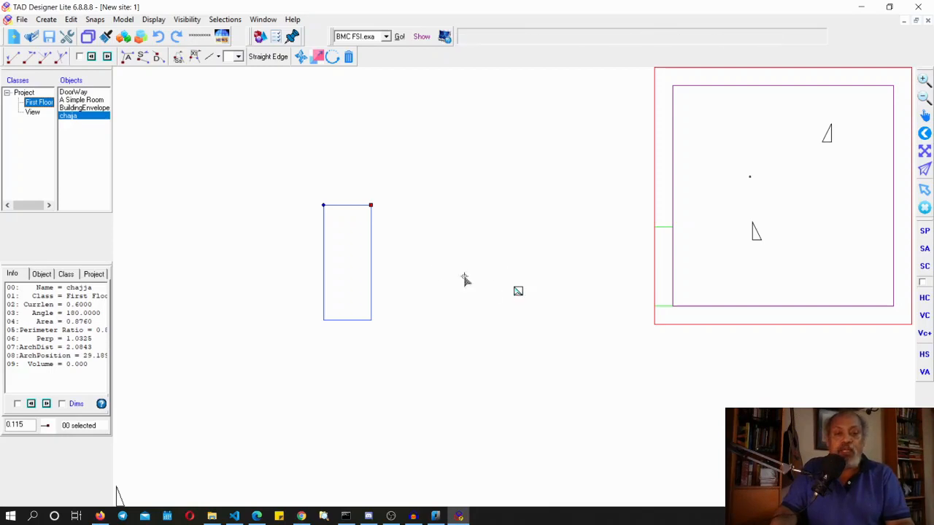
pyautogui.click(409, 257)
pyautogui.press('space')
pyautogui.click(179, 62)
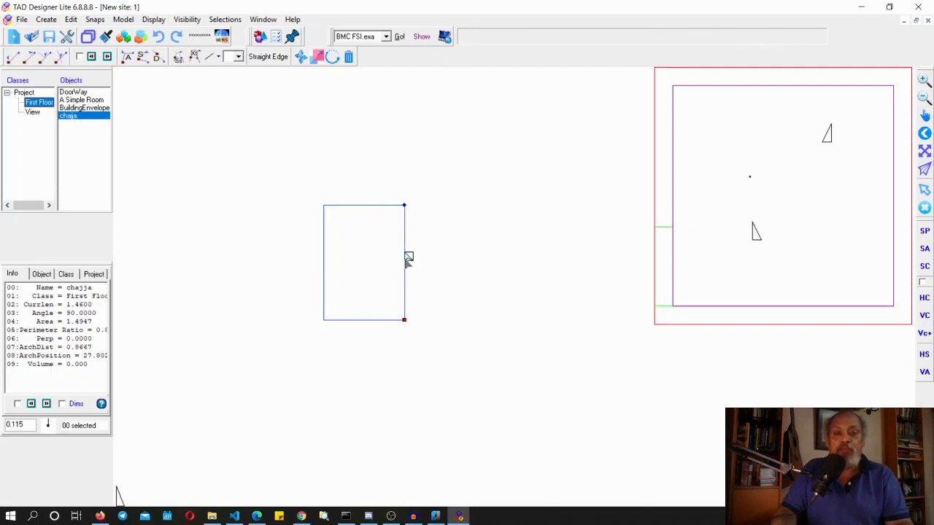
# Place the architect to the left and stretch the chajja's left side out to it
pyautogui.click(270, 243)
pyautogui.press('space')
pyautogui.press('space')
pyautogui.click(177, 61)
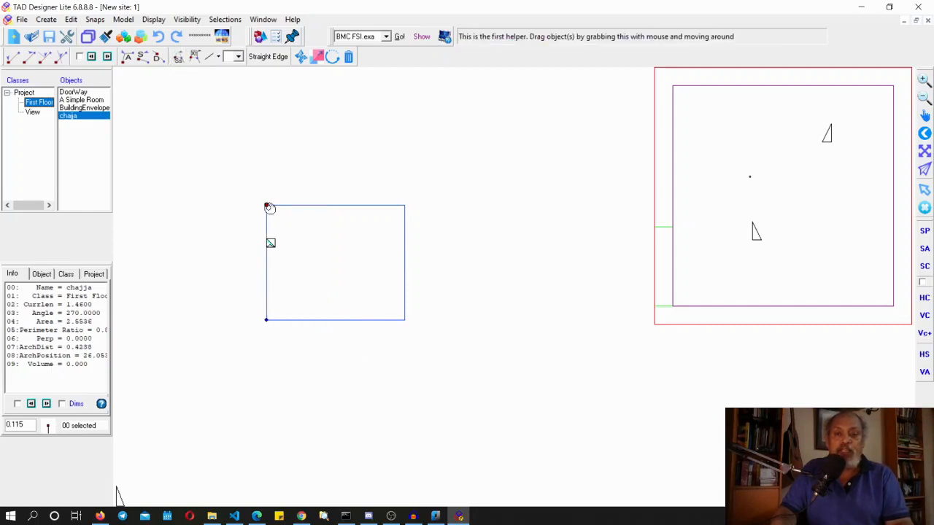
# Move the chajja down and right, place the architect above it, and shift the helpers to the other direction
pyautogui.moveTo(267, 205); pyautogui.dragTo(380, 223)
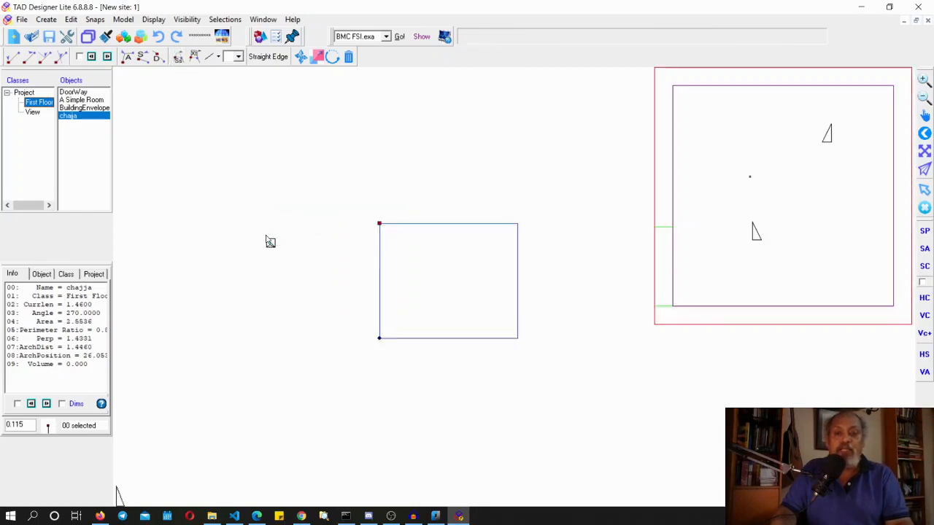
pyautogui.click(456, 181)
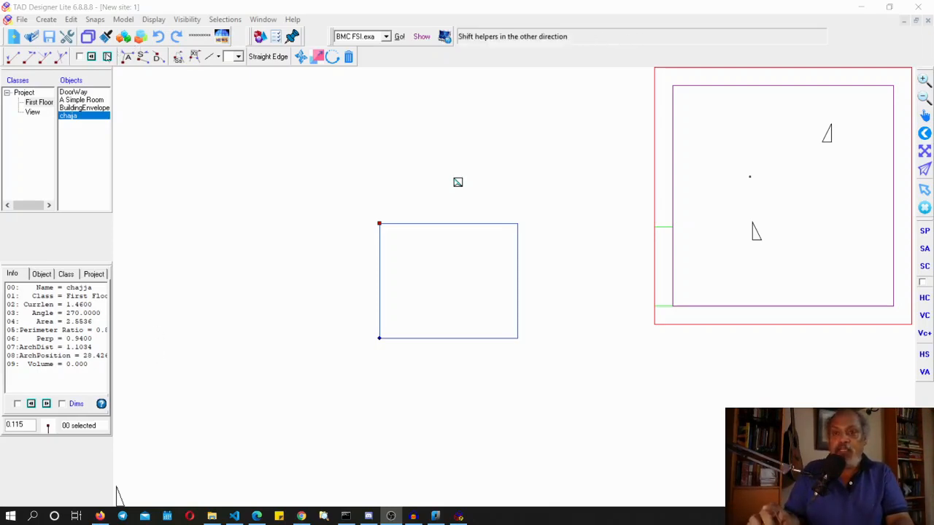
pyautogui.click(108, 57)
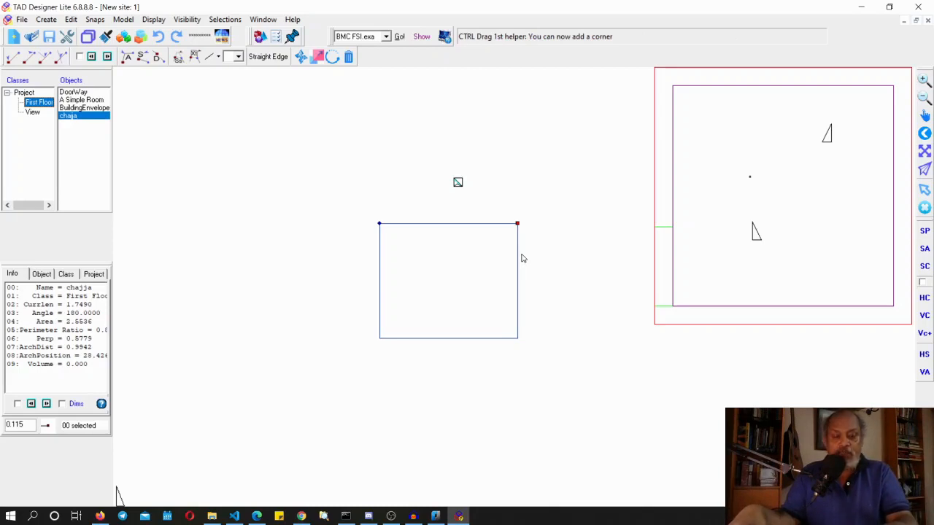
# Delete a corner of the chajja and undo the deletion to restore the rectangle
pyautogui.press('Delete')
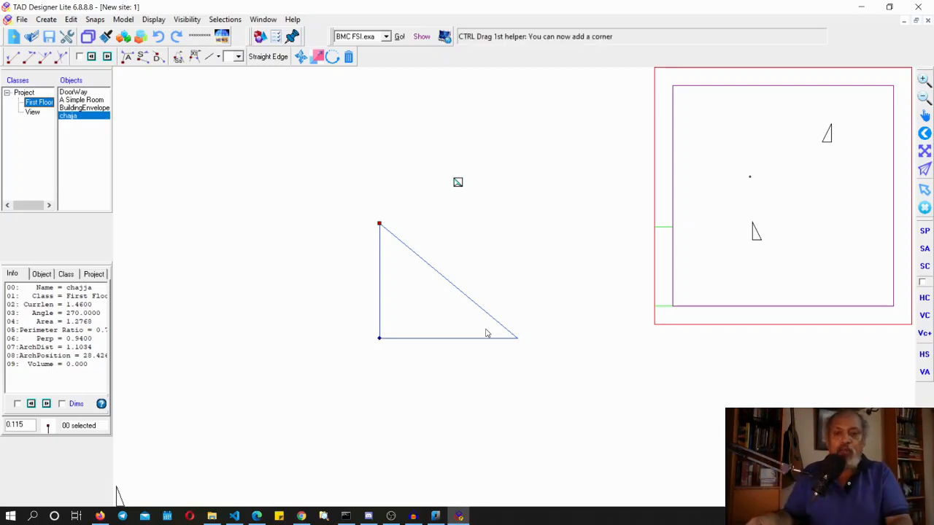
pyautogui.hotkey('ctrl', 'z')
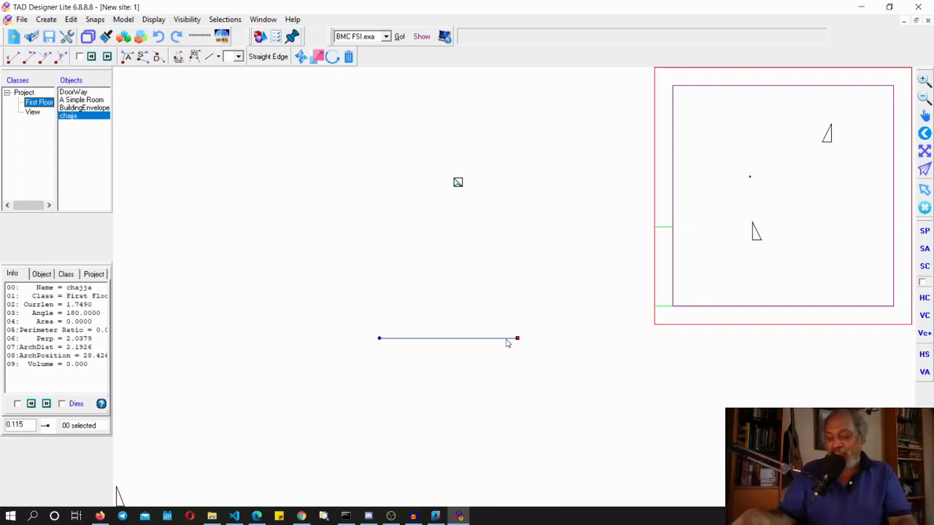
pyautogui.click(159, 36)
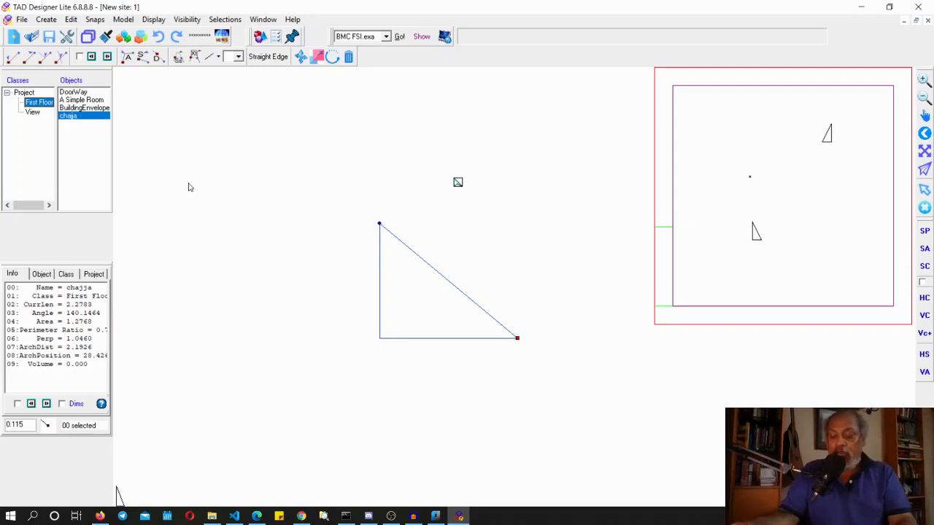
pyautogui.click(157, 37)
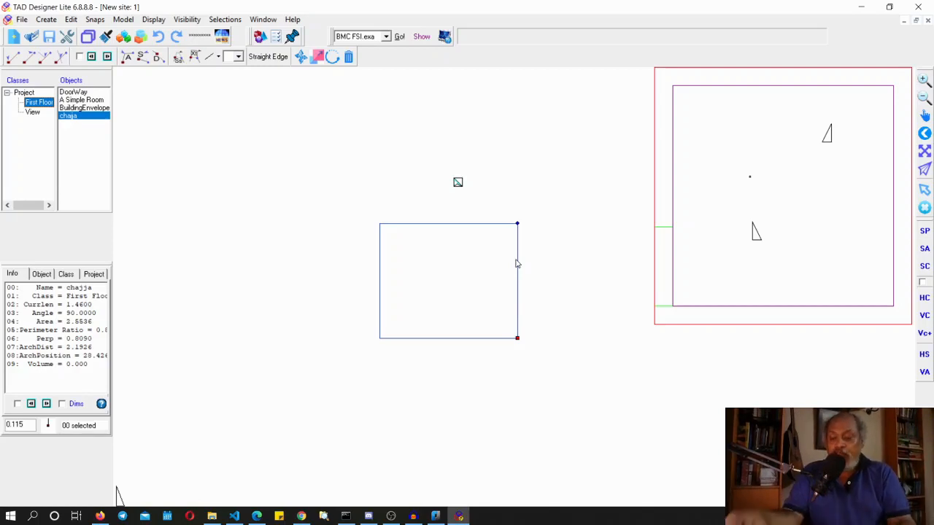
pyautogui.press('Left')
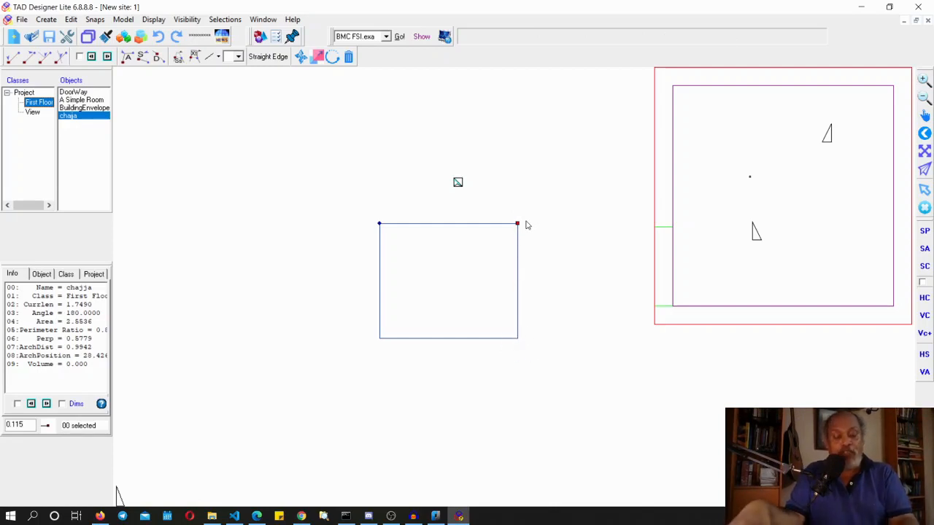
pyautogui.press('Delete')
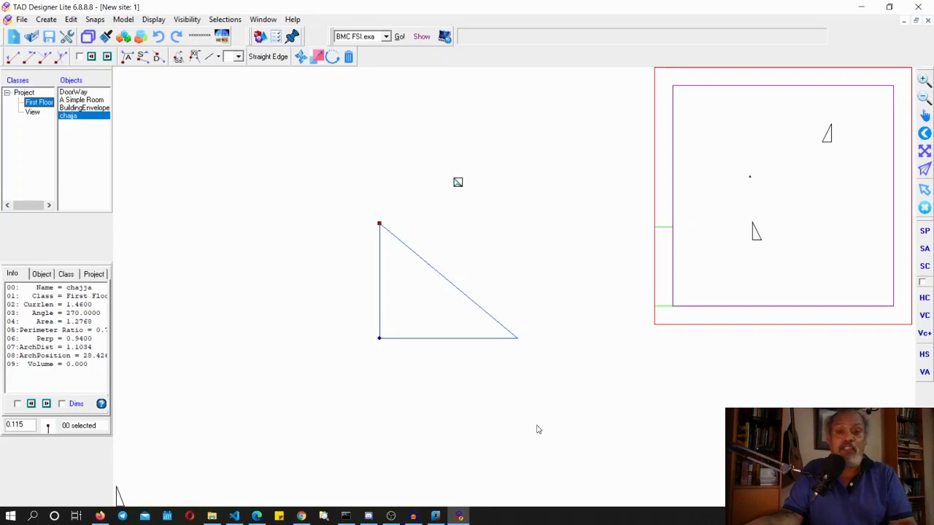
pyautogui.click(523, 334)
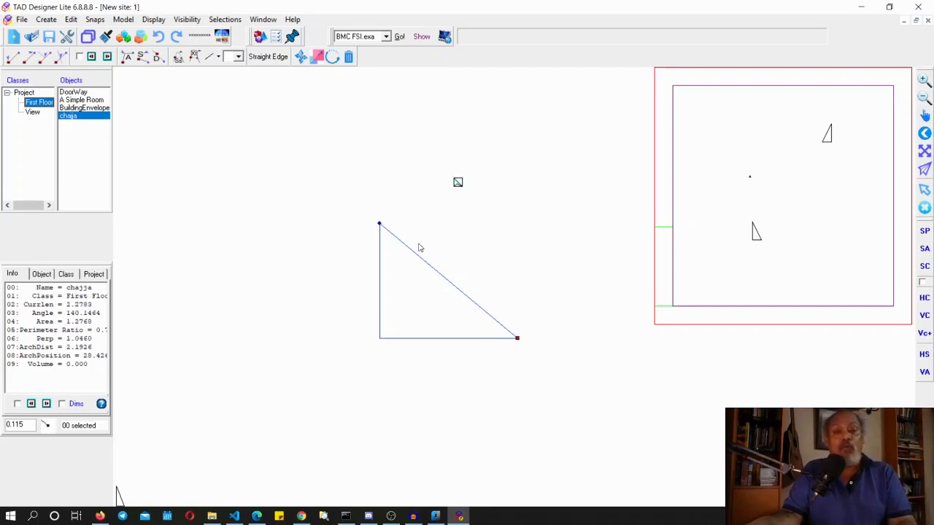
pyautogui.click(156, 41)
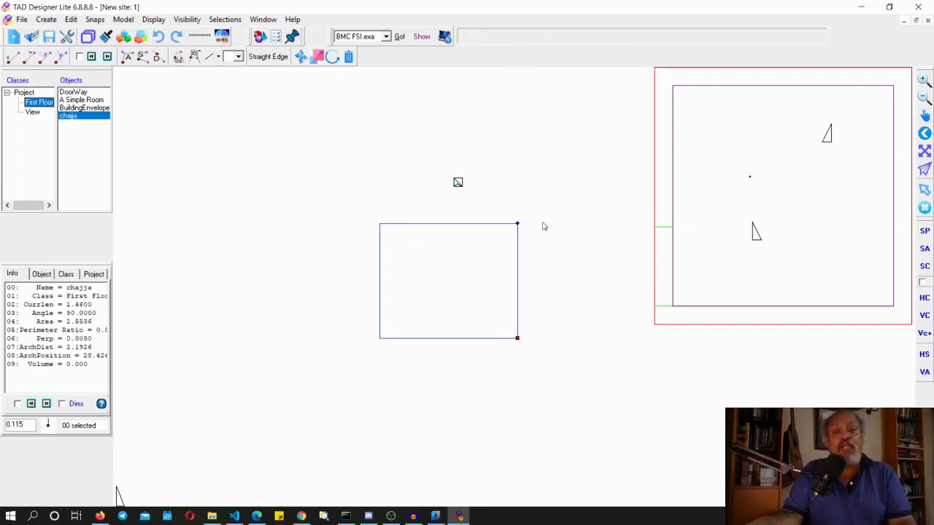
# Shift the chajja's top-right corner to the architect's location placed above it
pyautogui.click(501, 239)
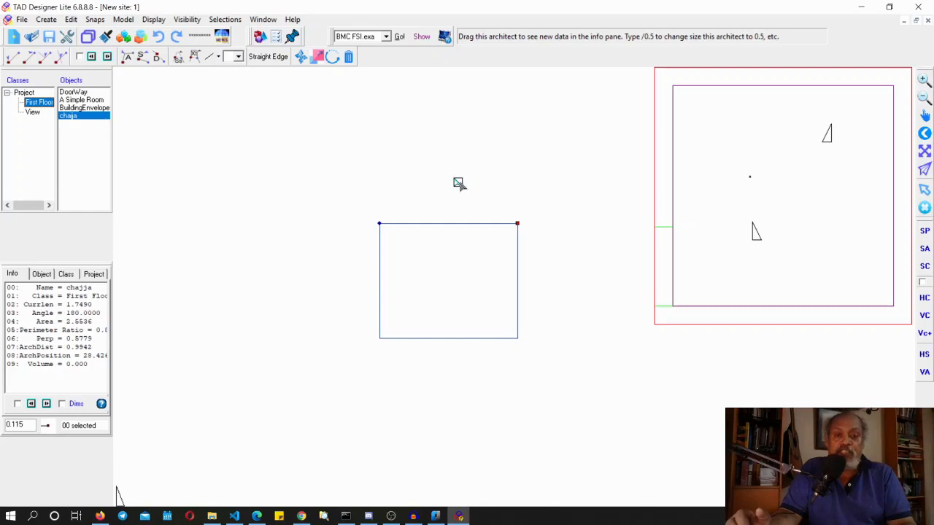
pyautogui.moveTo(458, 182); pyautogui.dragTo(548, 184)
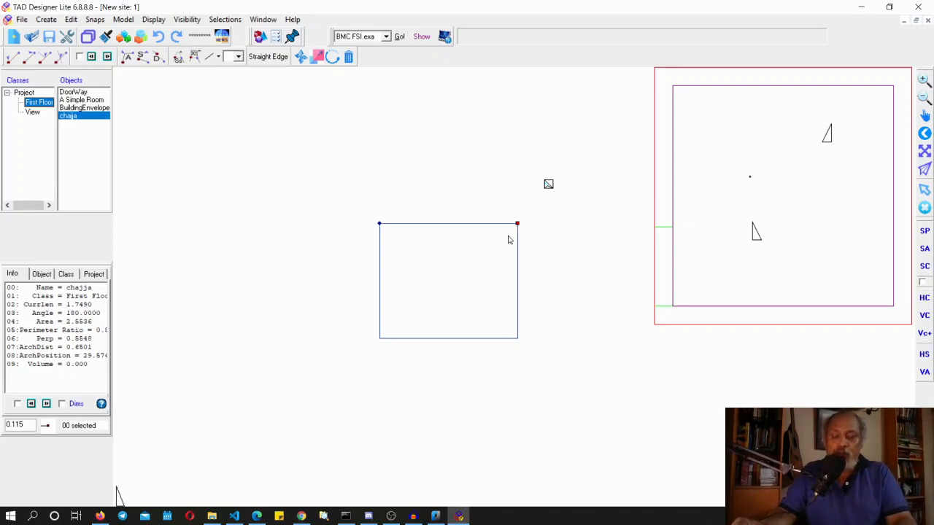
pyautogui.click(144, 59)
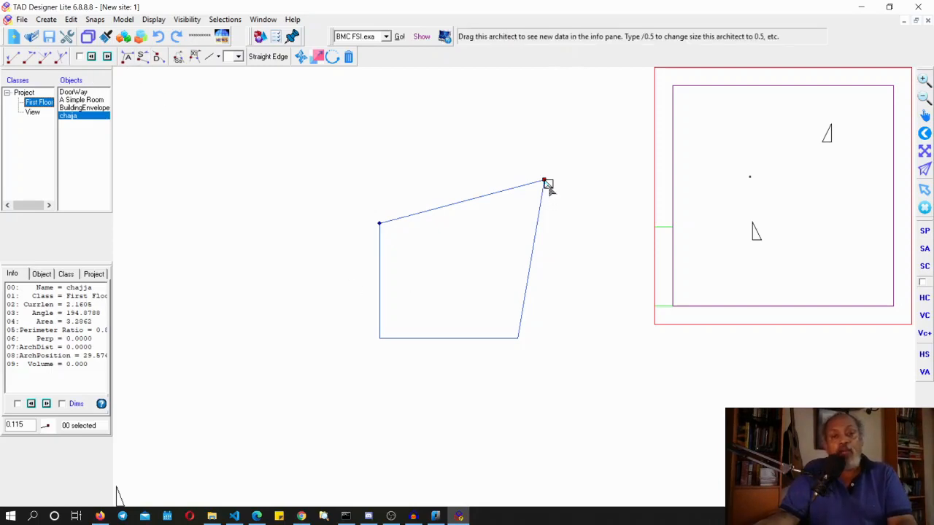
pyautogui.click(447, 209)
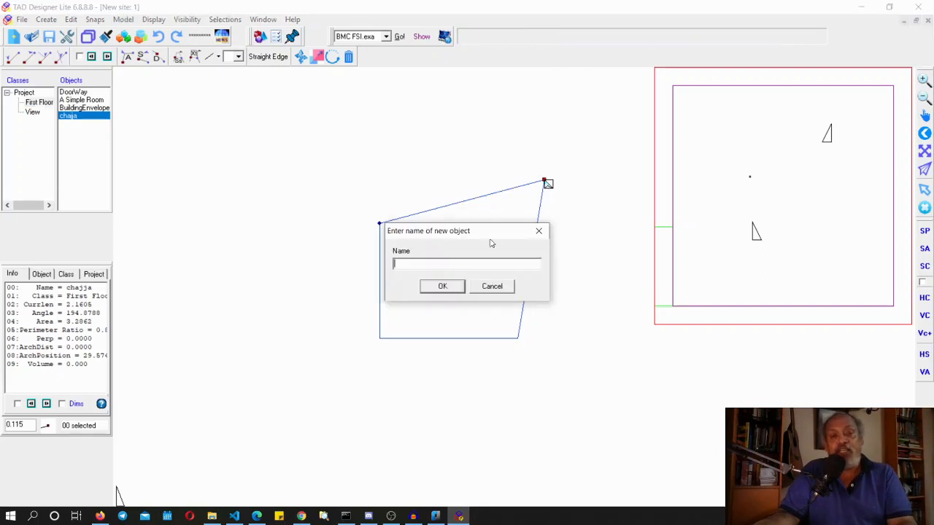
pyautogui.click(503, 281)
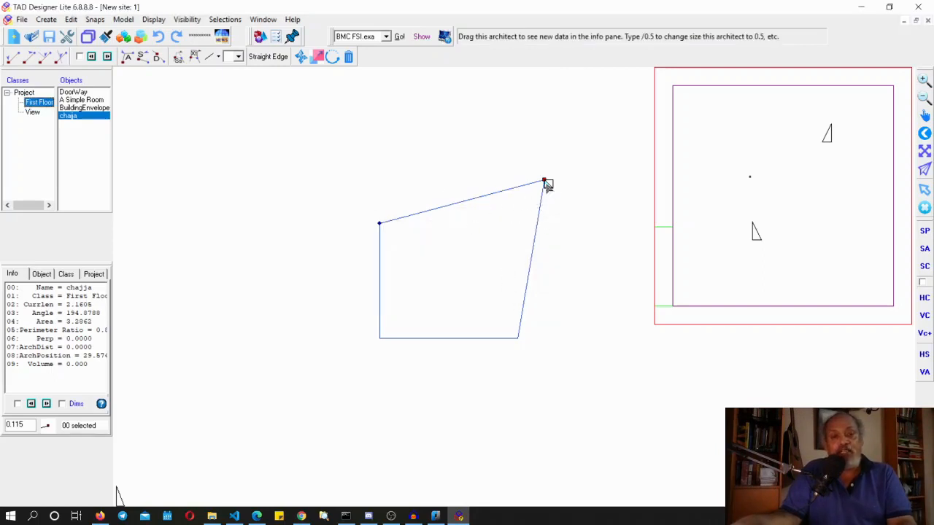
# Undo the corner shift and add a new corner between the helpers at the architect above the top edge
pyautogui.click(442, 182)
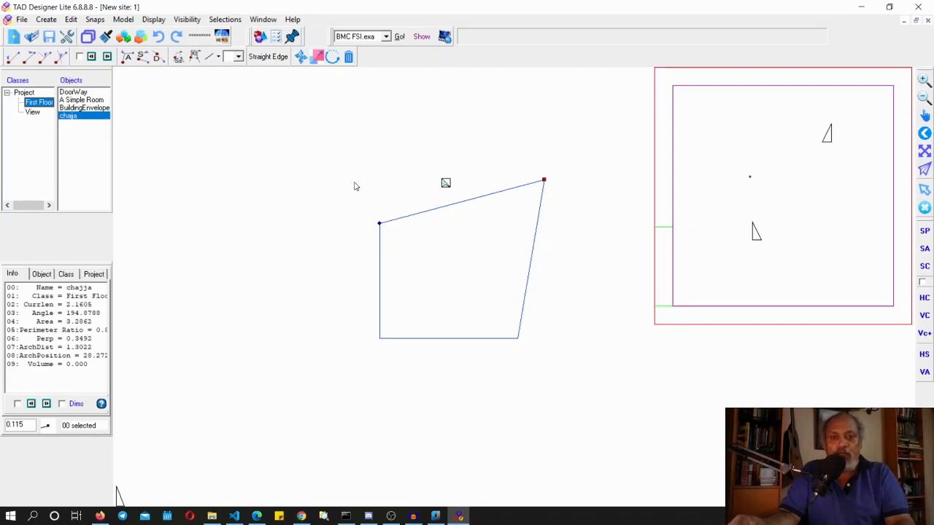
pyautogui.click(158, 37)
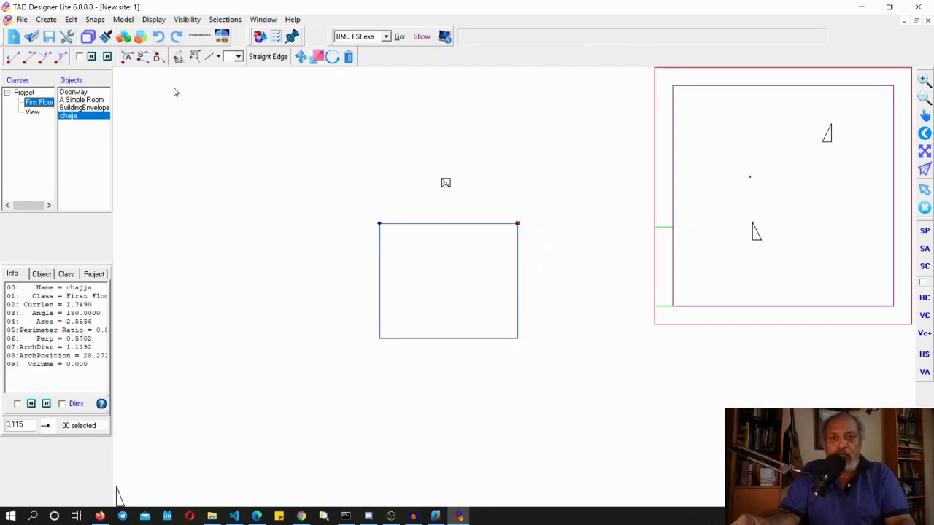
pyautogui.click(126, 57)
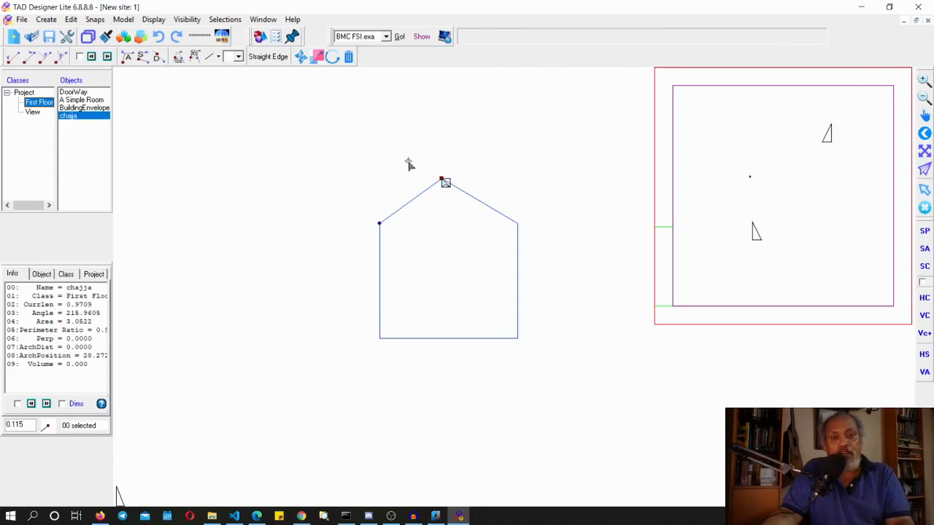
# Move the chajja's new apex corner to the architect's position and undo the move
pyautogui.moveTo(409, 164); pyautogui.dragTo(422, 168)
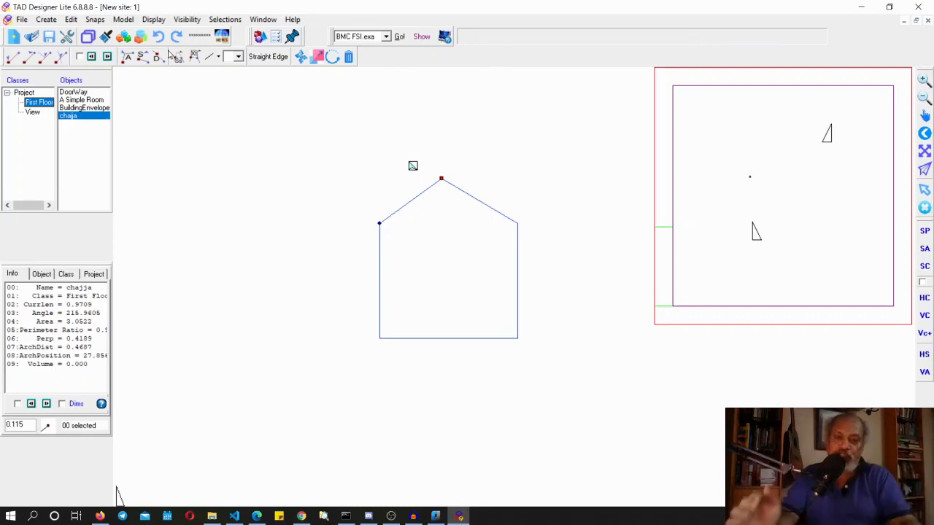
pyautogui.click(411, 162)
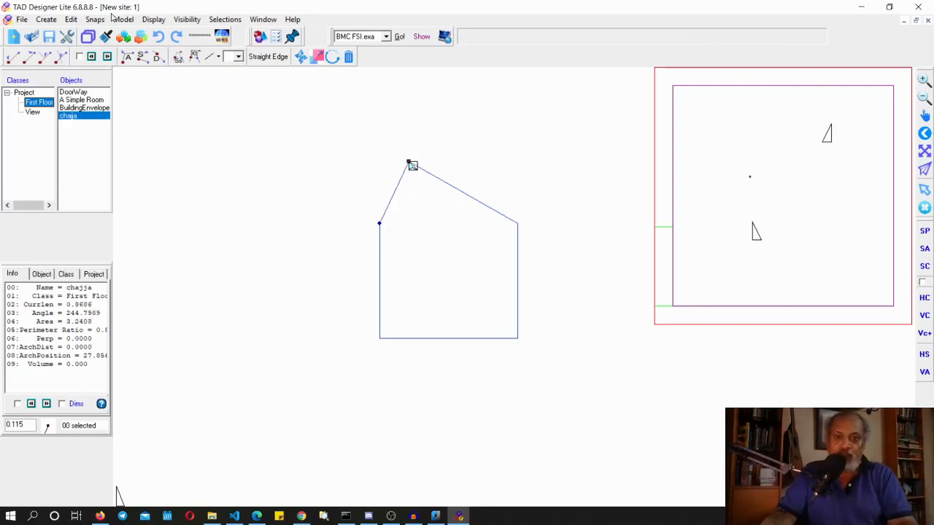
pyautogui.click(158, 37)
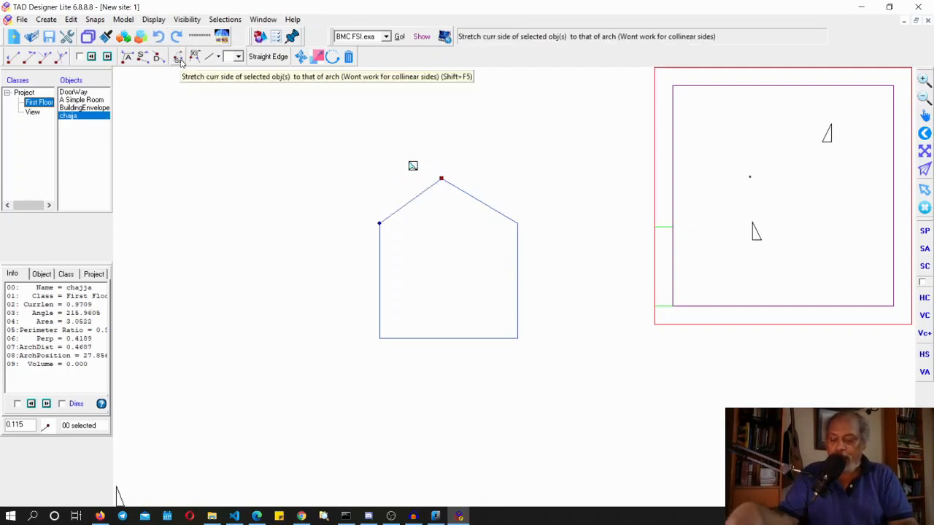
# Stretch the chajja's current roof side to the architect's position
pyautogui.click(181, 62)
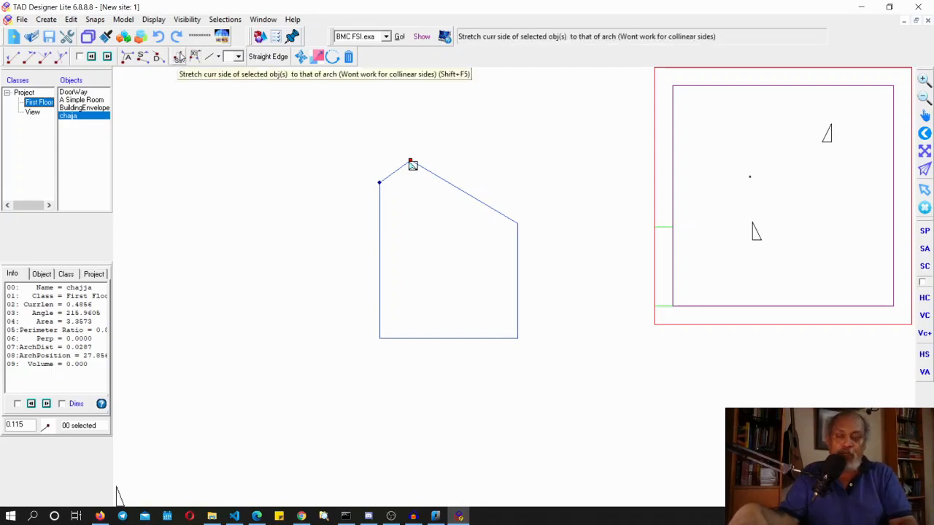
pyautogui.click(179, 61)
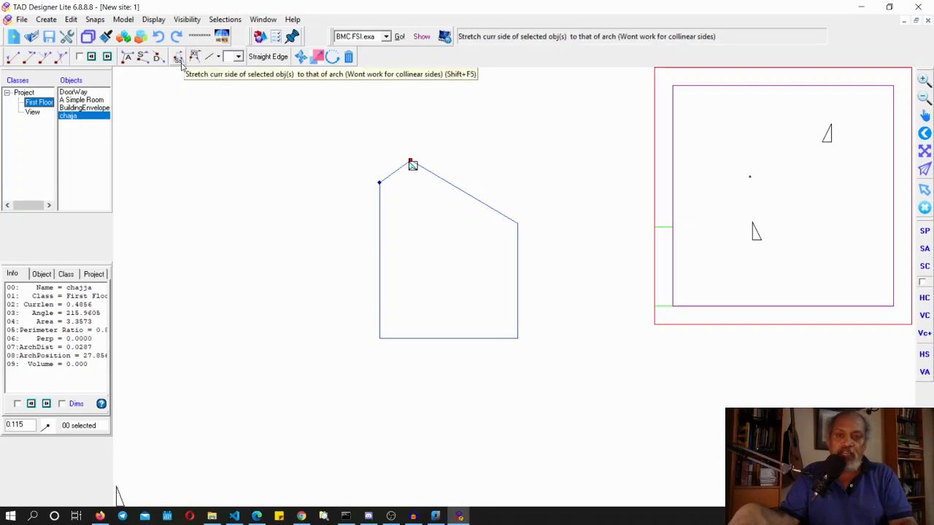
# Undo the roof-side stretch, reapply the stretch with its shortcut, and undo it again
pyautogui.click(159, 42)
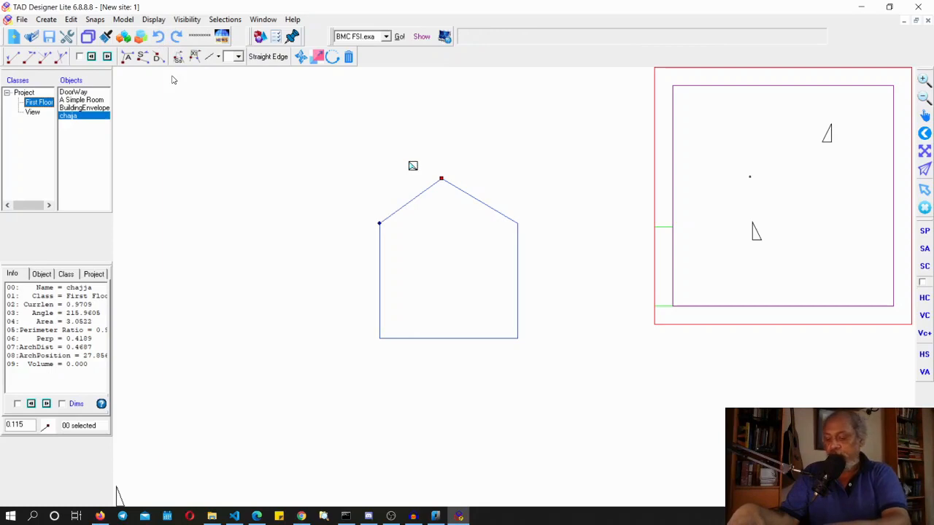
pyautogui.hotkey('shift', 'F5')
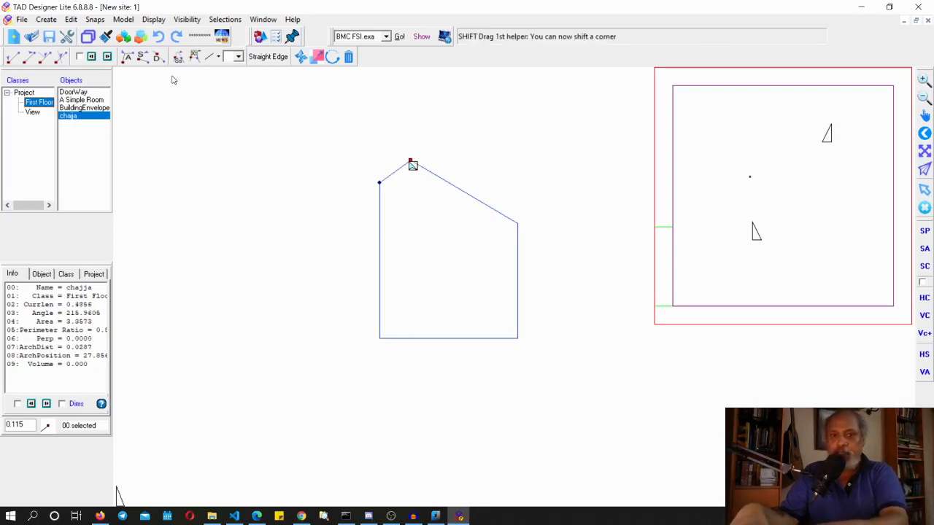
pyautogui.click(160, 38)
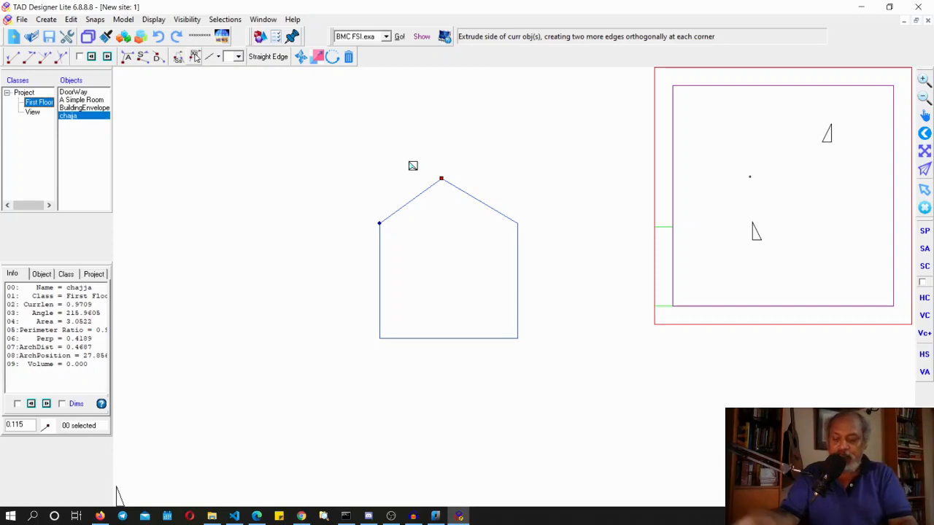
# Extrude the chajja's left roof side orthogonally out to the architect's position
pyautogui.press('shift')
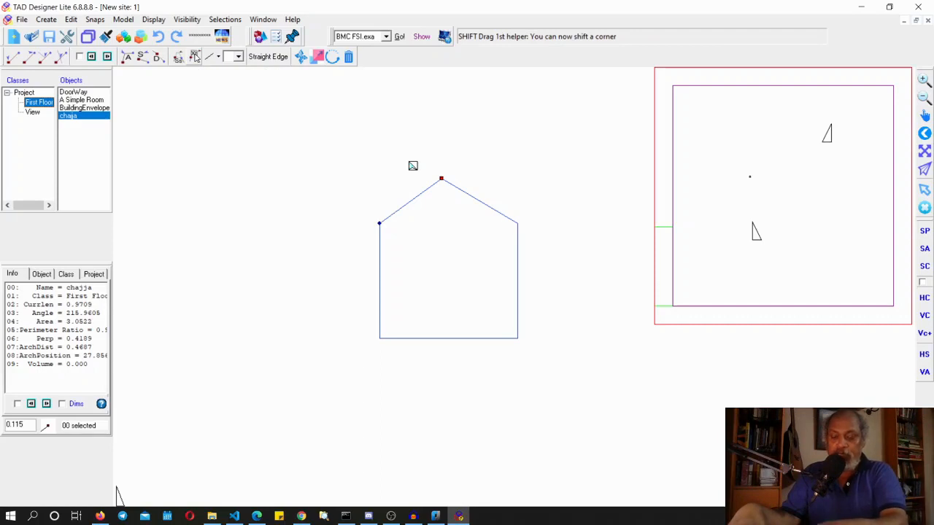
pyautogui.click(196, 57)
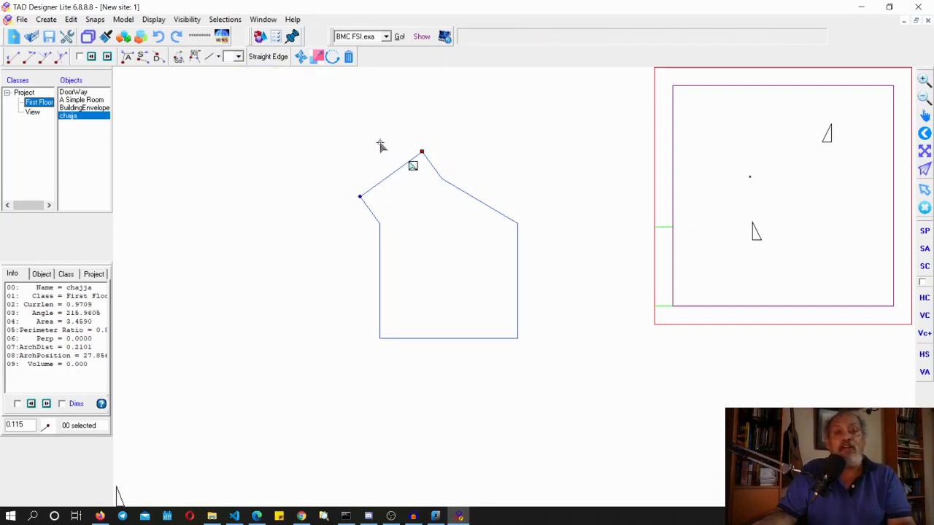
# Change the extruded side's edge type to Semi-Circle and apply it to the chajja
pyautogui.click(219, 56)
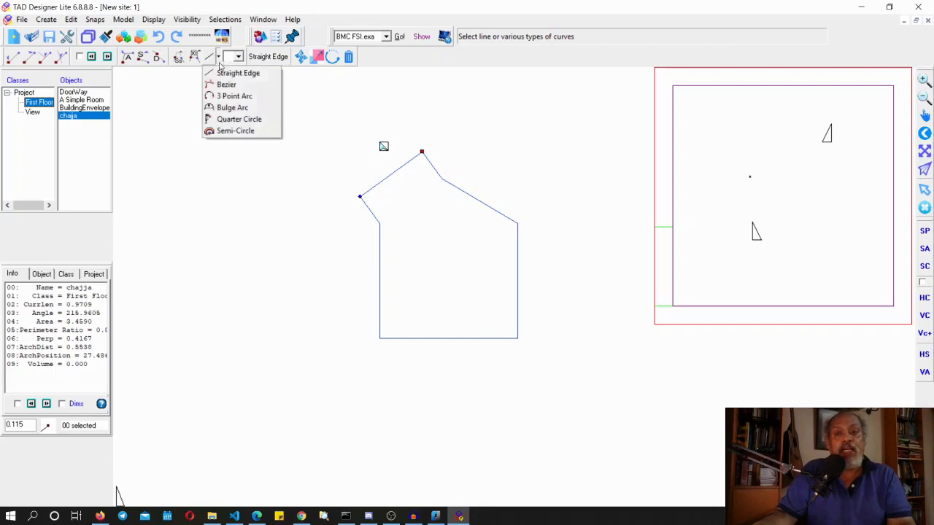
pyautogui.click(249, 132)
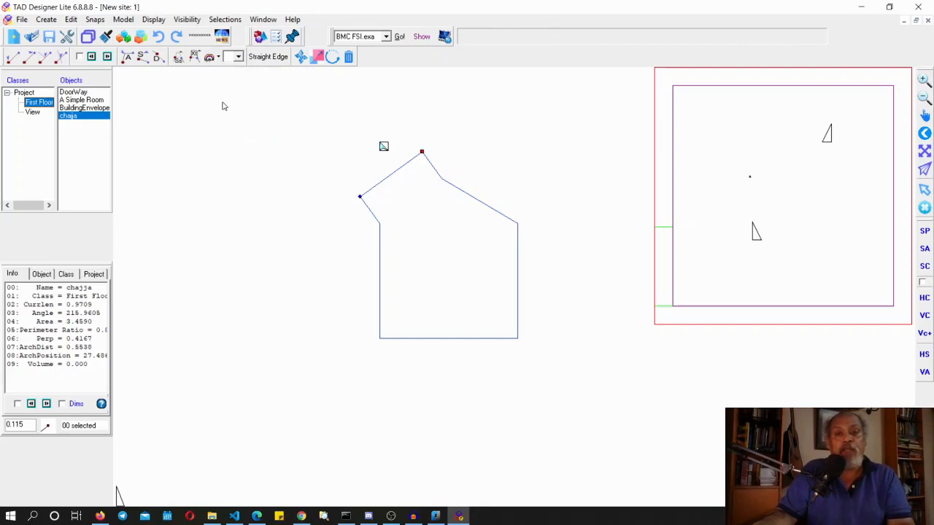
pyautogui.click(208, 58)
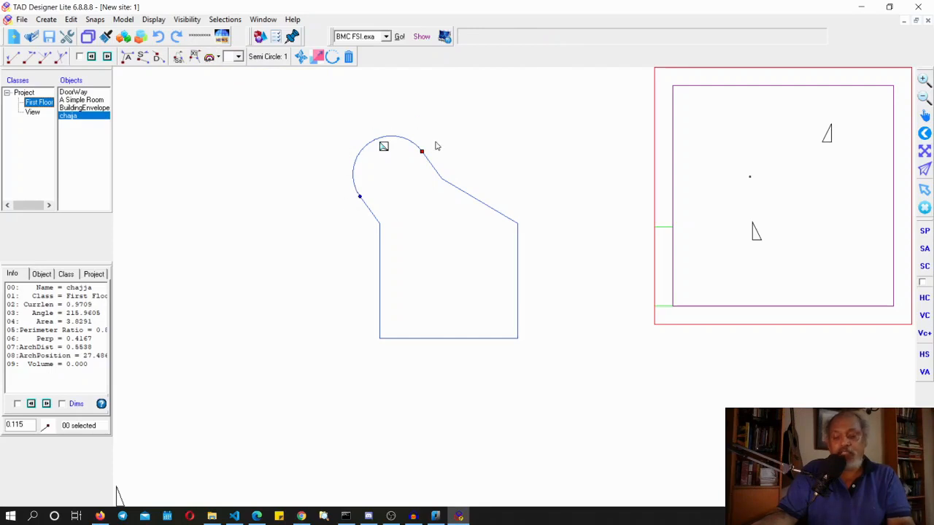
# Shift the helpers around the chajja onto the right roof side and place the architect beside it
pyautogui.click(107, 58)
pyautogui.click(106, 57)
pyautogui.click(107, 57)
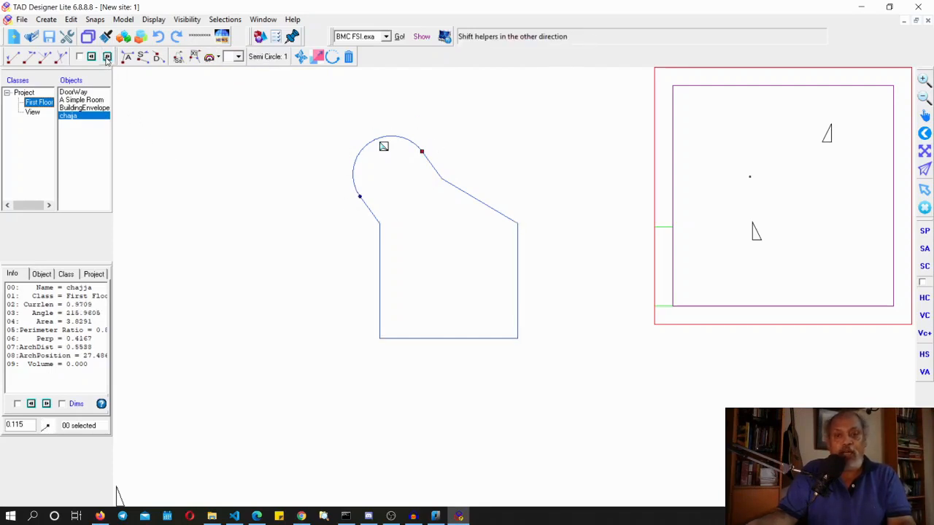
pyautogui.click(106, 58)
pyautogui.click(107, 58)
pyautogui.click(106, 58)
pyautogui.click(106, 58)
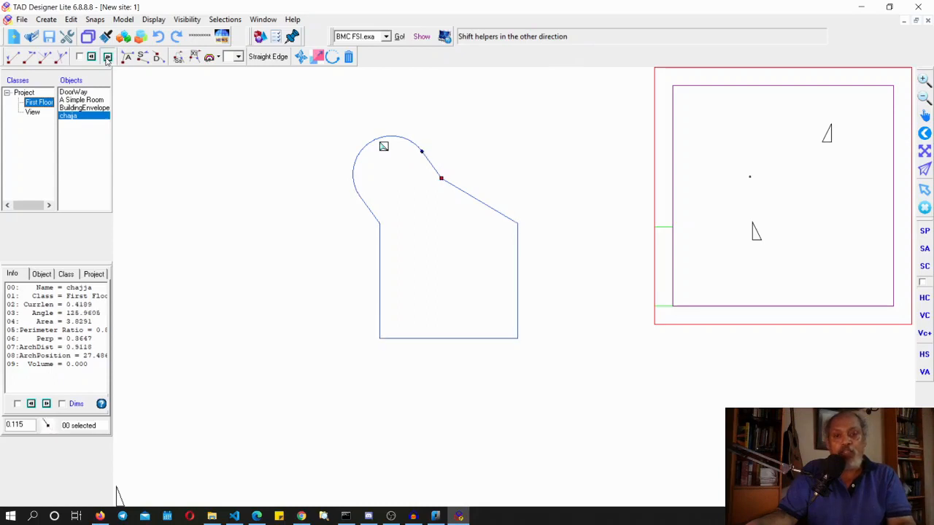
pyautogui.click(107, 57)
pyautogui.click(107, 58)
pyautogui.click(107, 58)
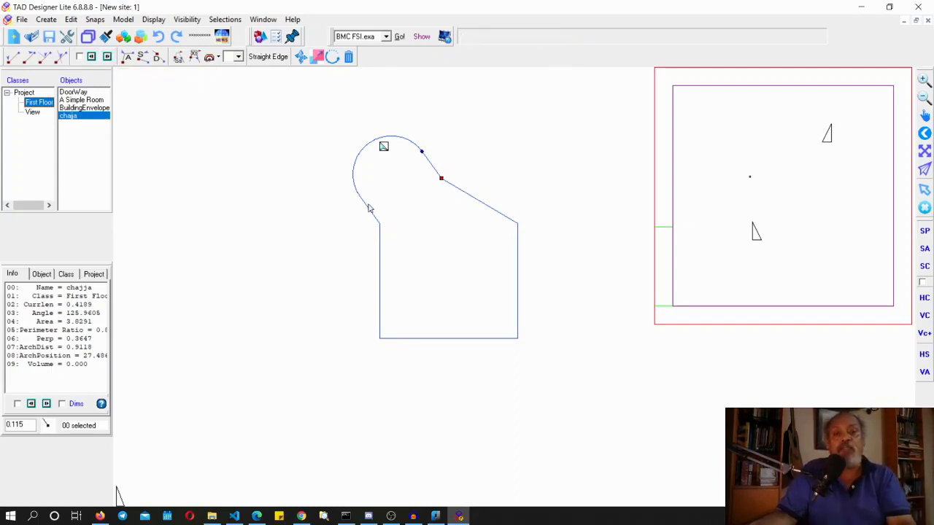
pyautogui.click(516, 166)
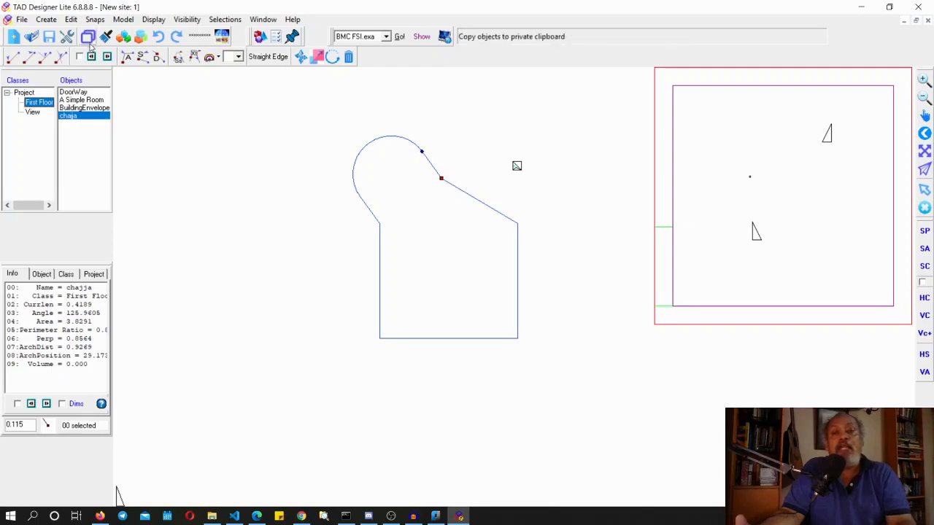
# Undo the semicircle, the side extrusion and the added apex corner of the chajja
pyautogui.click(158, 37)
pyautogui.click(158, 38)
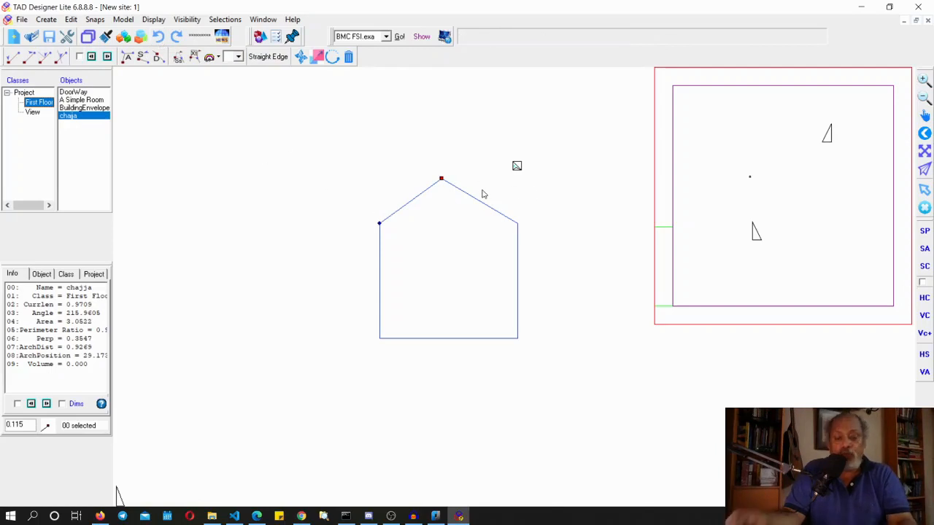
pyautogui.hotkey('ctrl', 'z')
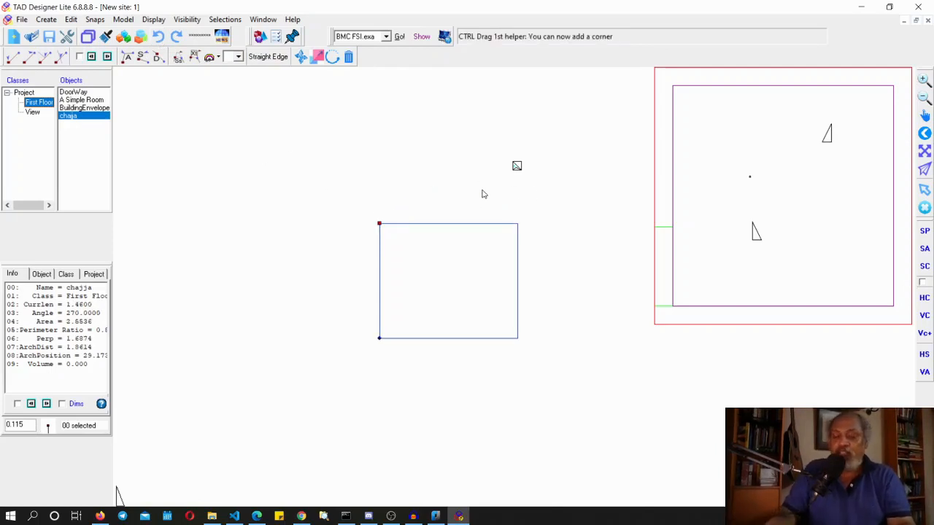
pyautogui.hotkey('ctrl', 'z')
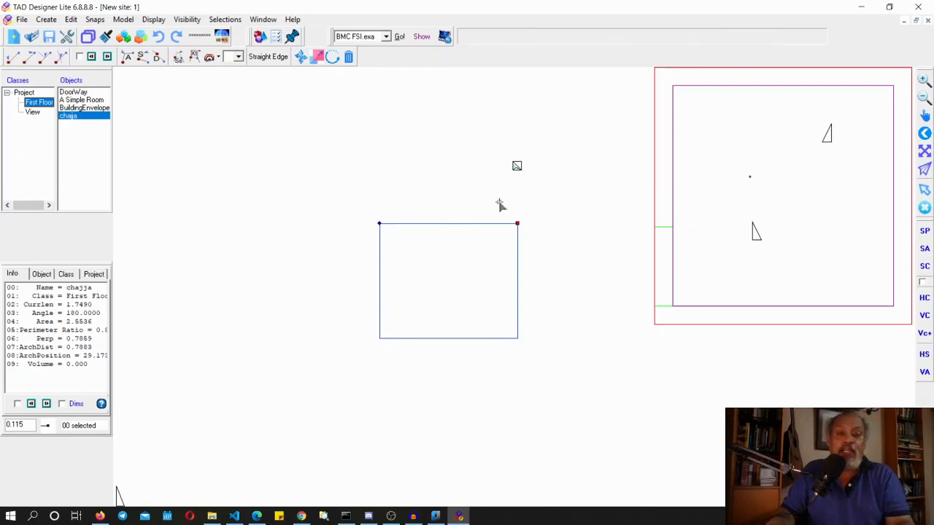
# Add a corner between the helpers at an architect placed below the rectangle, then undo it
pyautogui.click(436, 368)
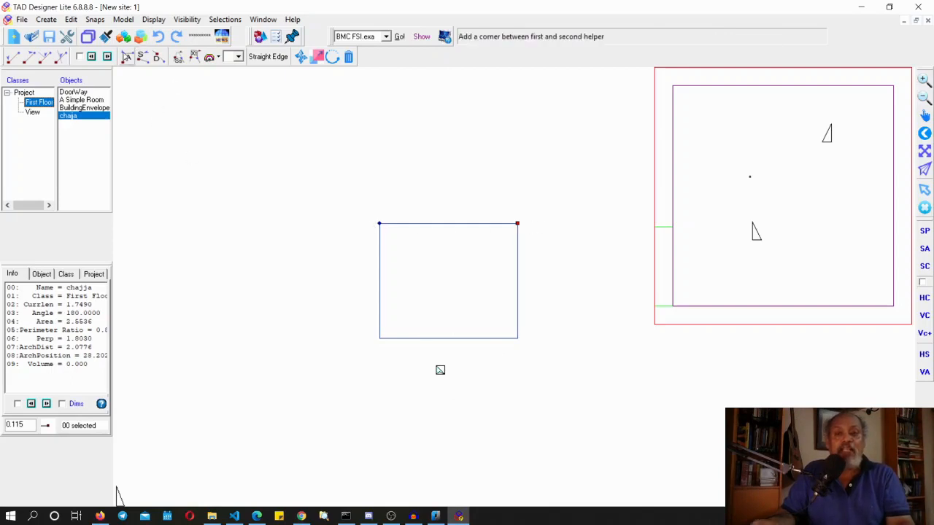
pyautogui.click(126, 57)
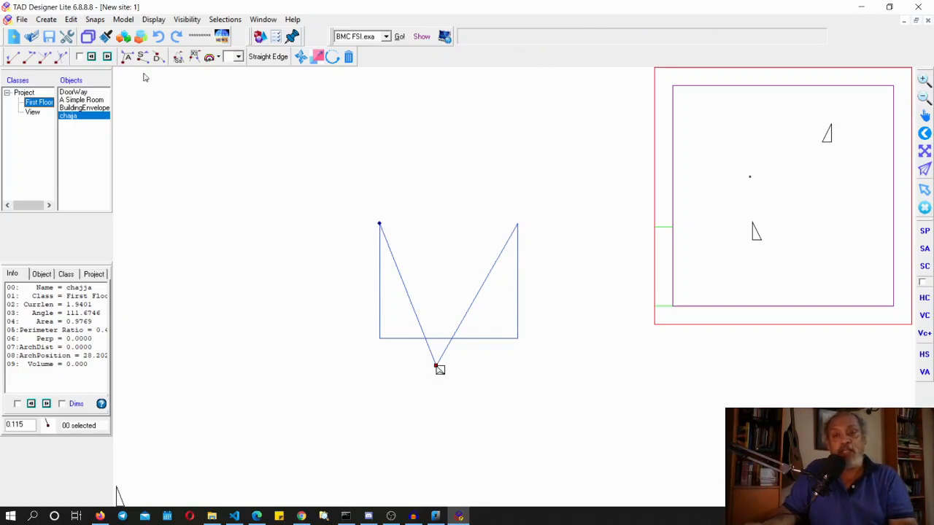
pyautogui.click(158, 37)
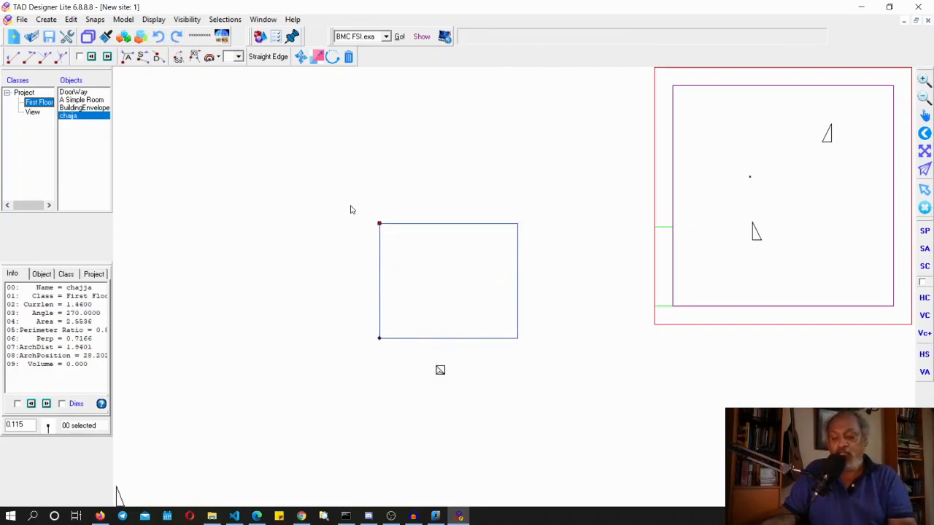
# Shift the helpers around the rectangular chajja's corners
pyautogui.press('Right')
pyautogui.press('Right')
pyautogui.press('Right')
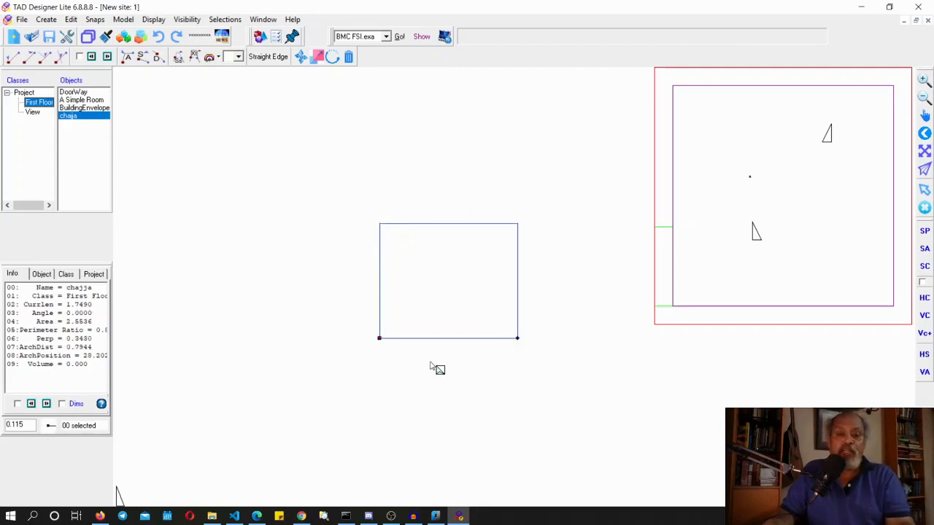
pyautogui.press('Right')
pyautogui.press('Right')
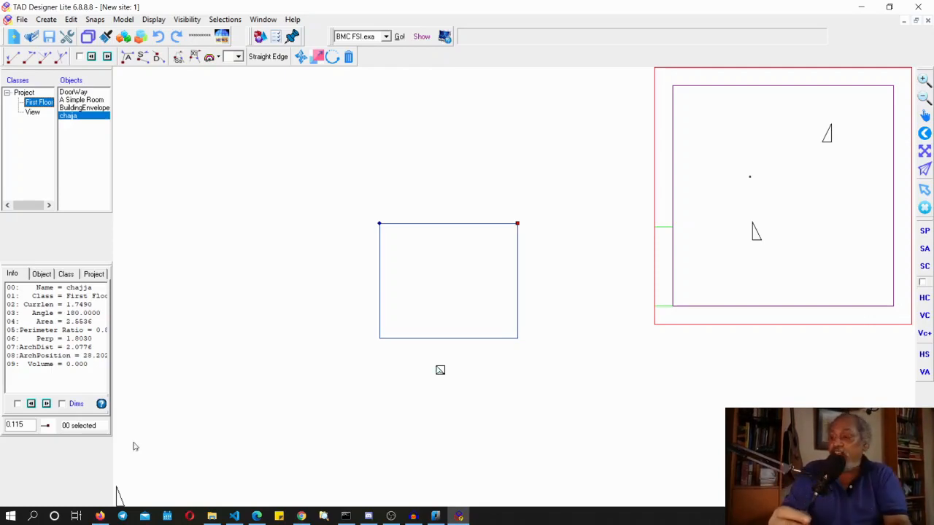
# Switch to nanoCAD
pyautogui.hotkey('alt', 'Tab')
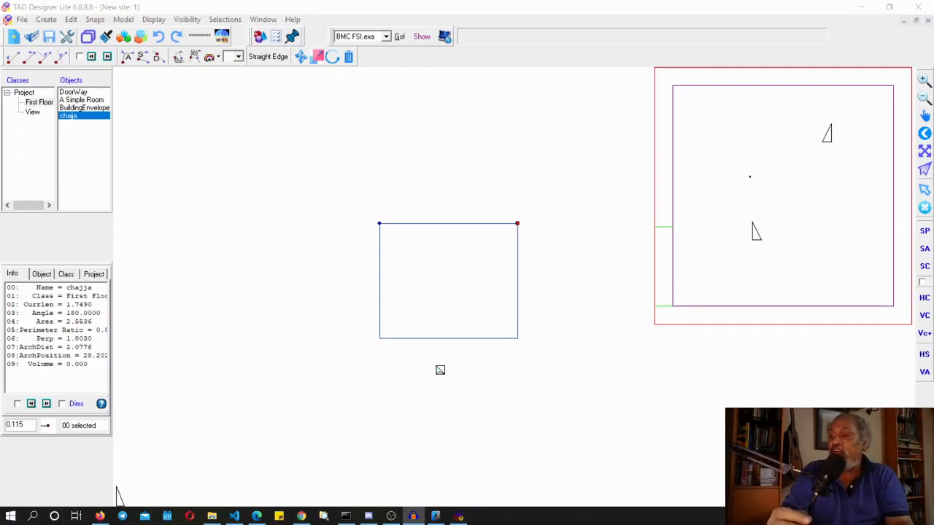
pyautogui.hotkey('alt', 'Tab')
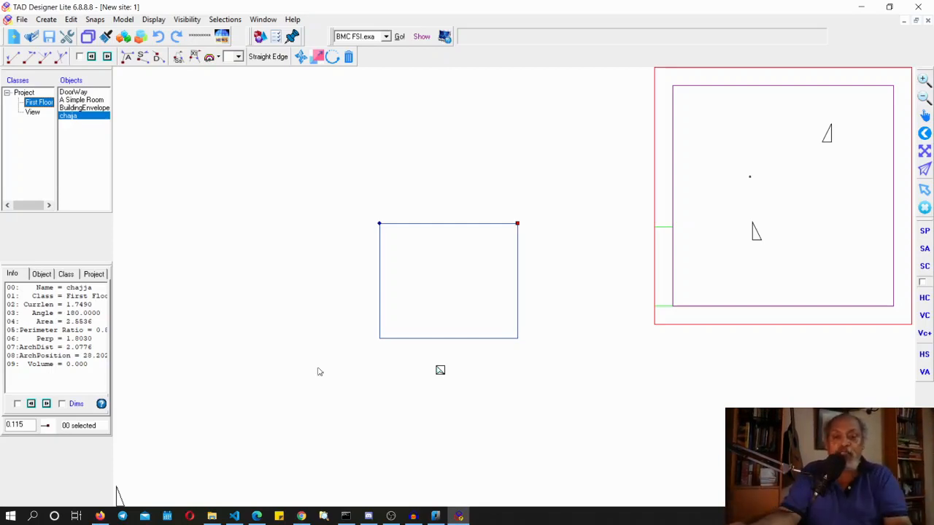
pyautogui.click(436, 516)
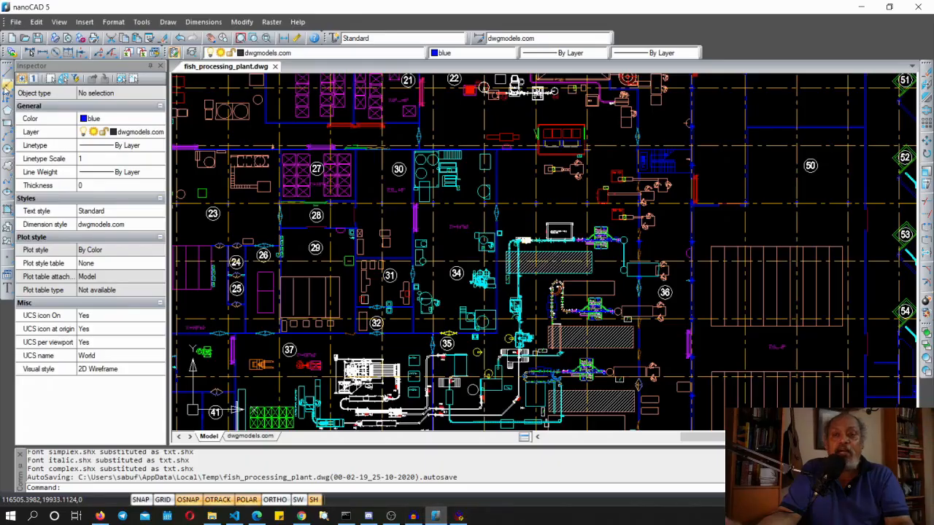
# Start a new drawing and draw a rectangle by two points
pyautogui.click(11, 37)
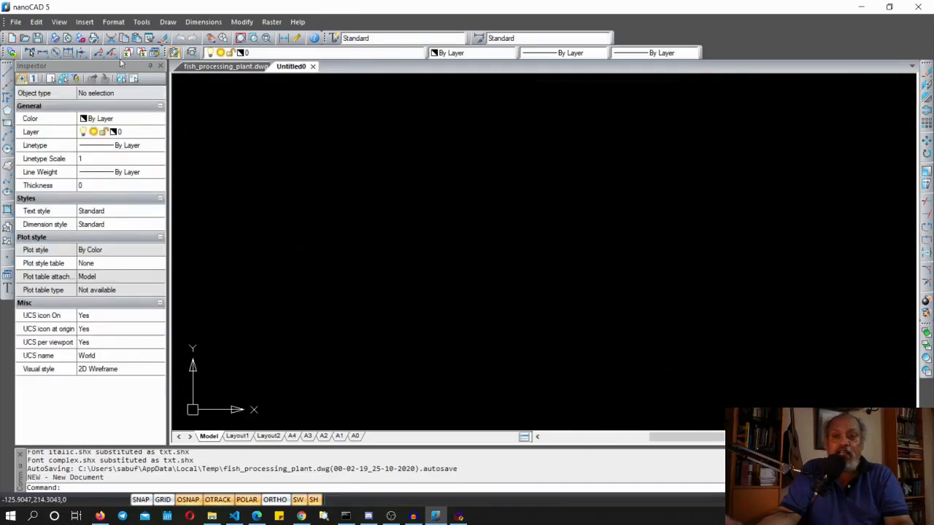
pyautogui.click(158, 23)
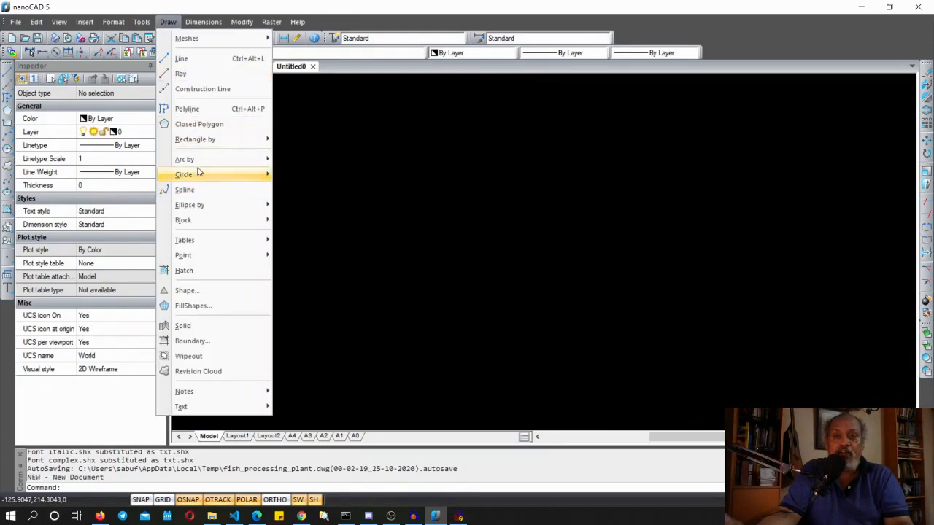
pyautogui.moveTo(210, 141)
pyautogui.click(308, 140)
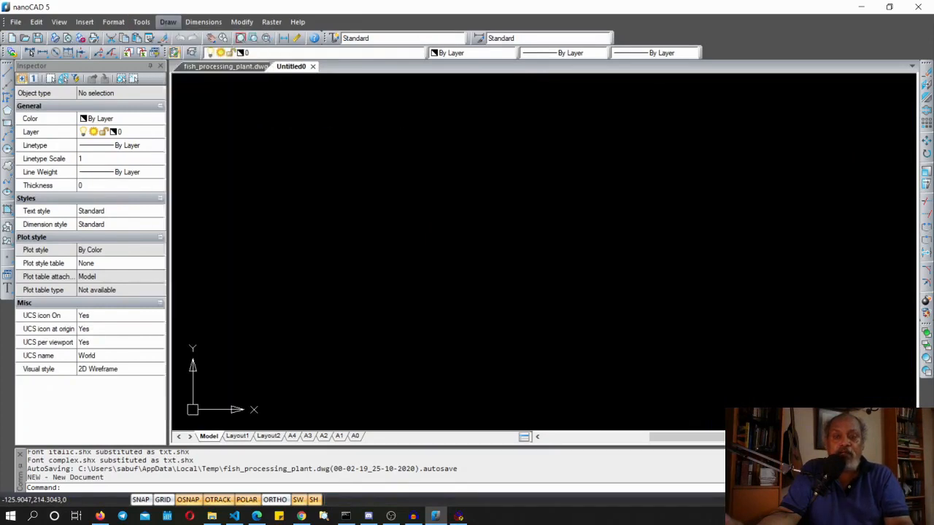
pyautogui.click(337, 304)
pyautogui.click(592, 173)
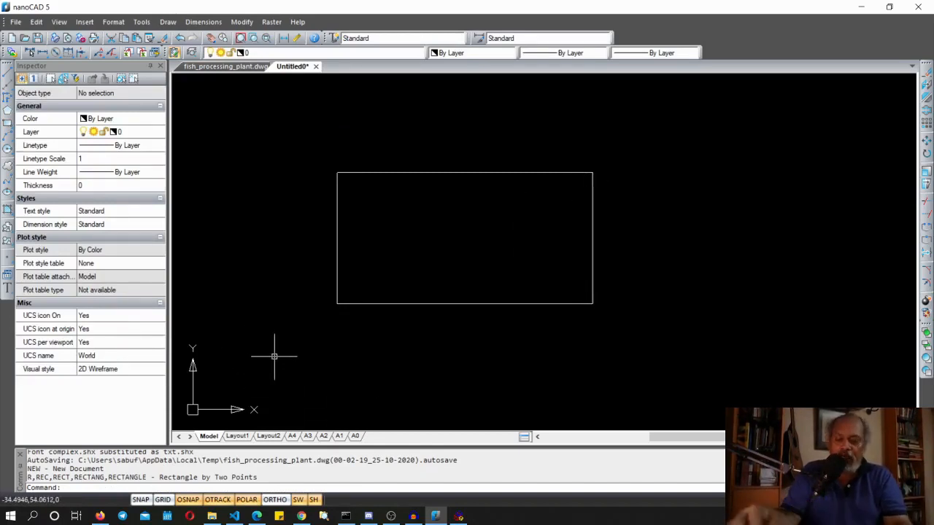
# Try to erase the rectangle with the ERASE command
pyautogui.write('ERASE')
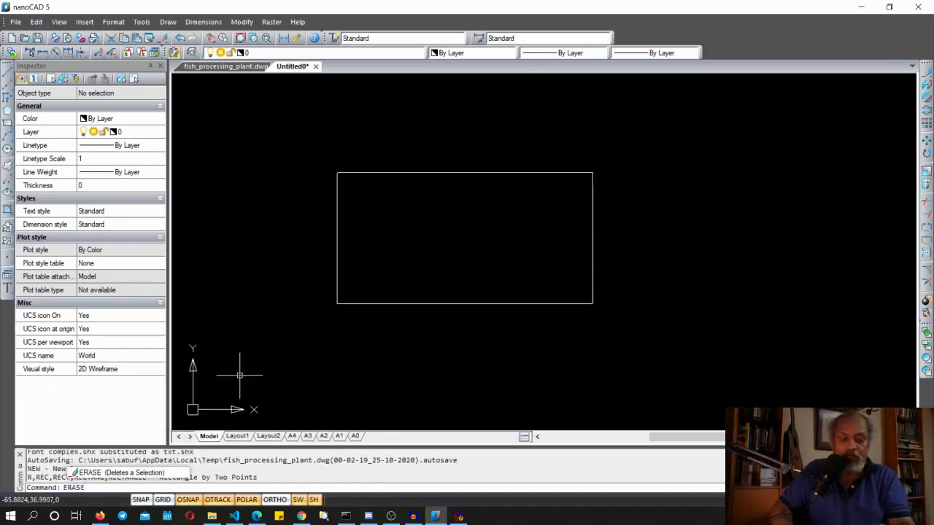
pyautogui.press('Return')
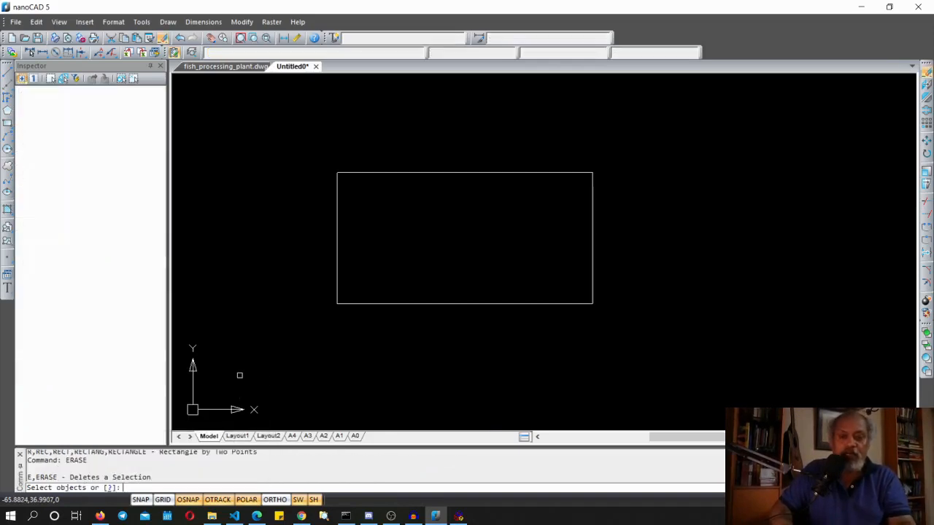
pyautogui.click(448, 173)
pyautogui.click(448, 173)
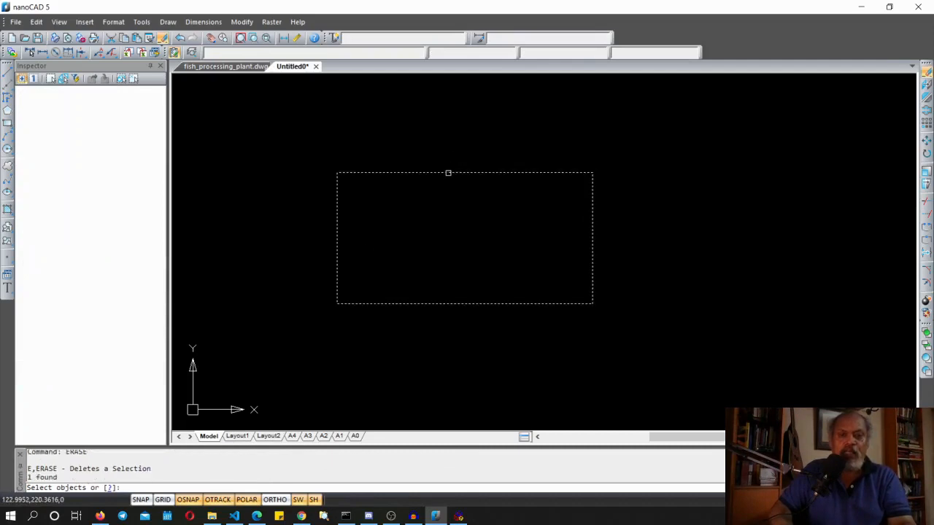
pyautogui.press('Return')
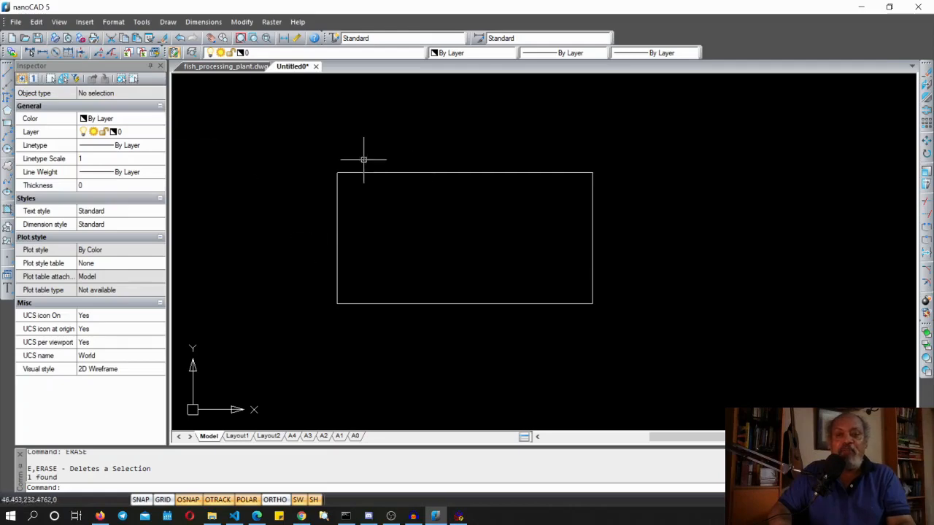
# Explode the rectangle into separate lines with the EXPLODE command and select its top edge
pyautogui.click(397, 173)
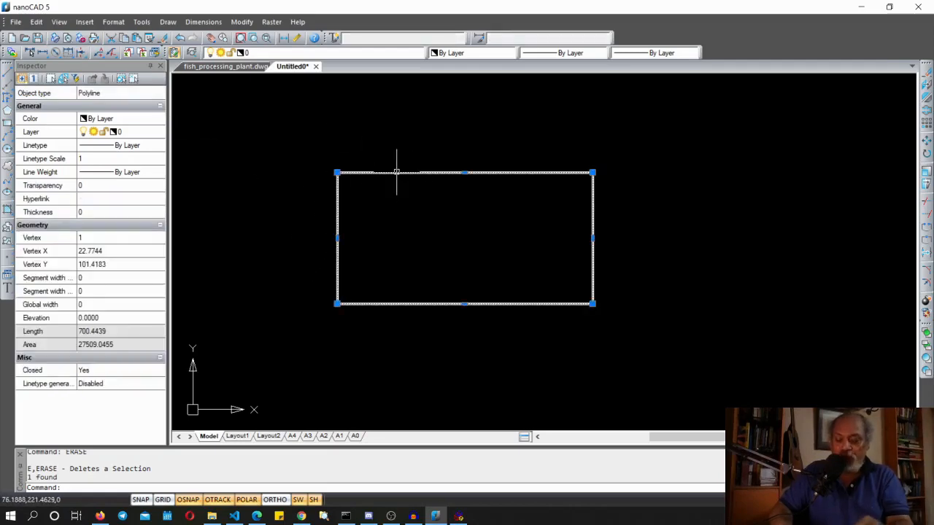
pyautogui.write('EXPLODE')
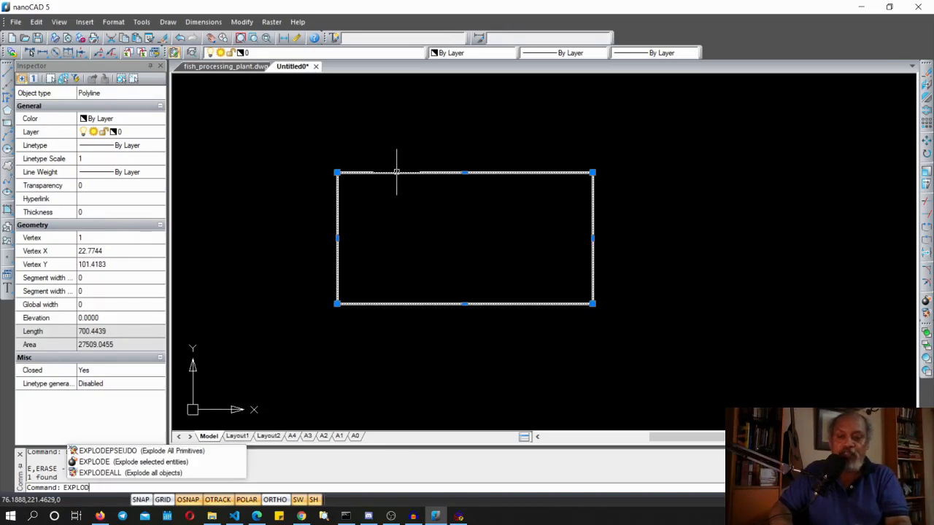
pyautogui.press('Return')
pyautogui.click(397, 172)
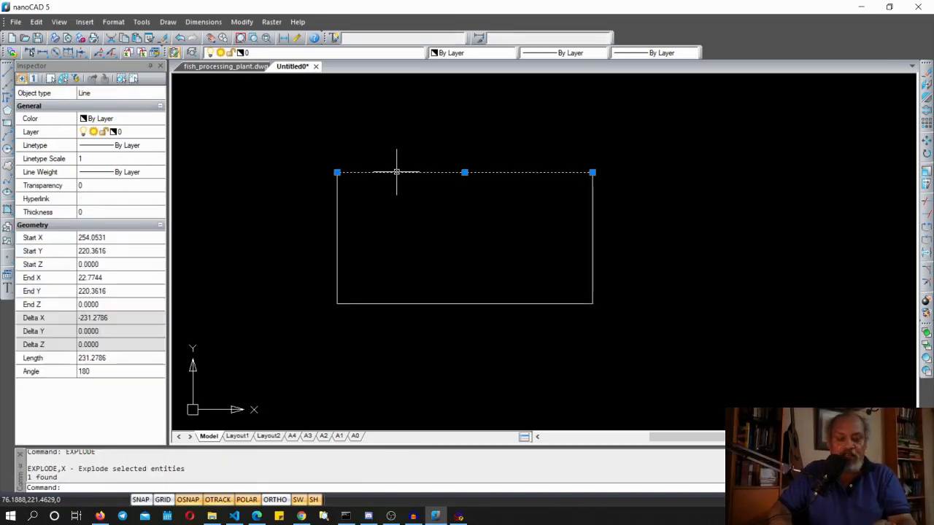
pyautogui.click(479, 226)
pyautogui.click(699, 202)
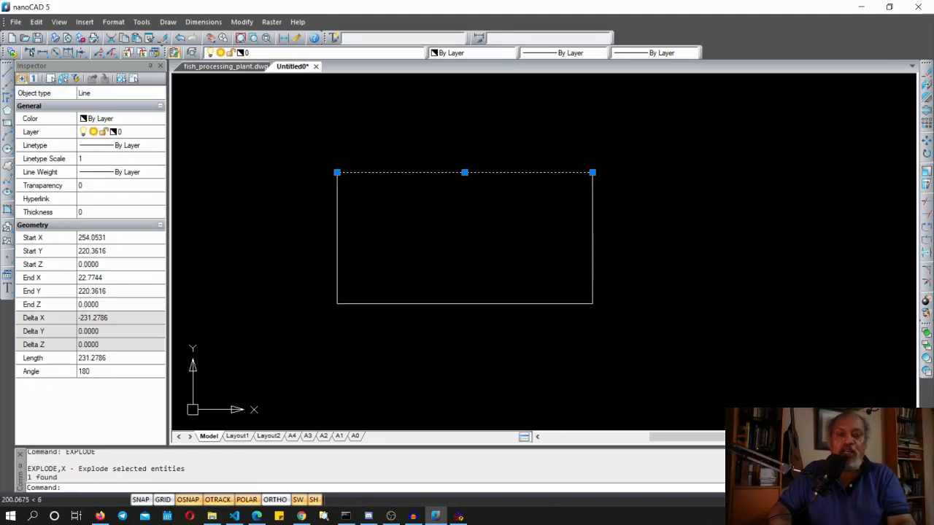
# Erase the top edge line of the exploded rectangle
pyautogui.click(403, 329)
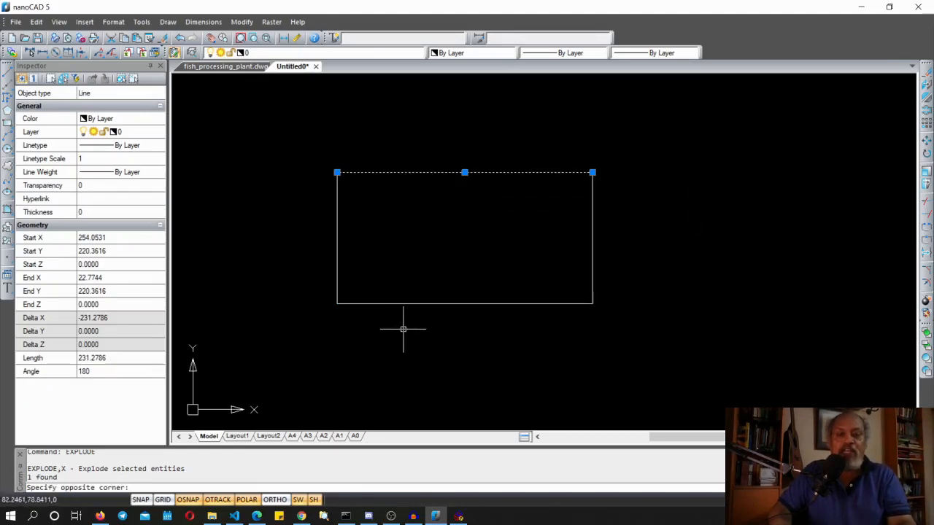
pyautogui.click(403, 329)
pyautogui.press('Escape')
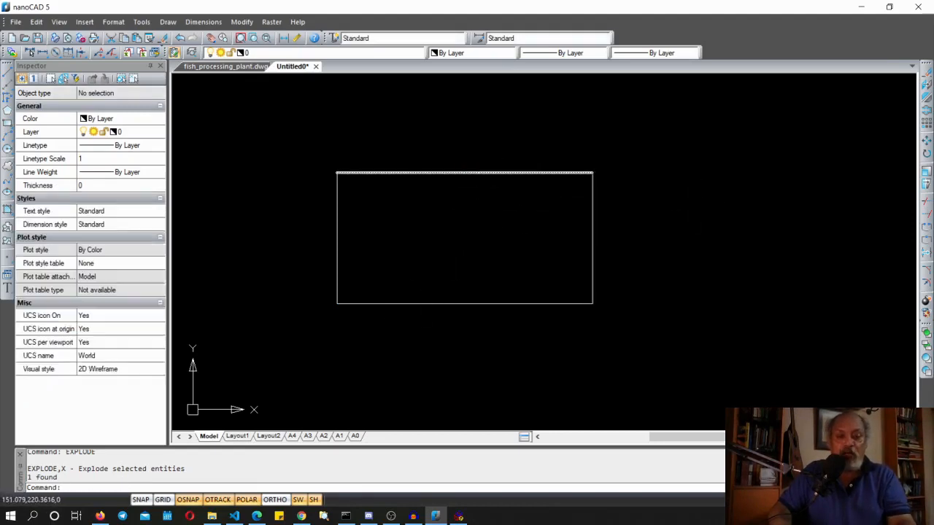
pyautogui.write('e')
pyautogui.press('Return')
pyautogui.press('Escape')
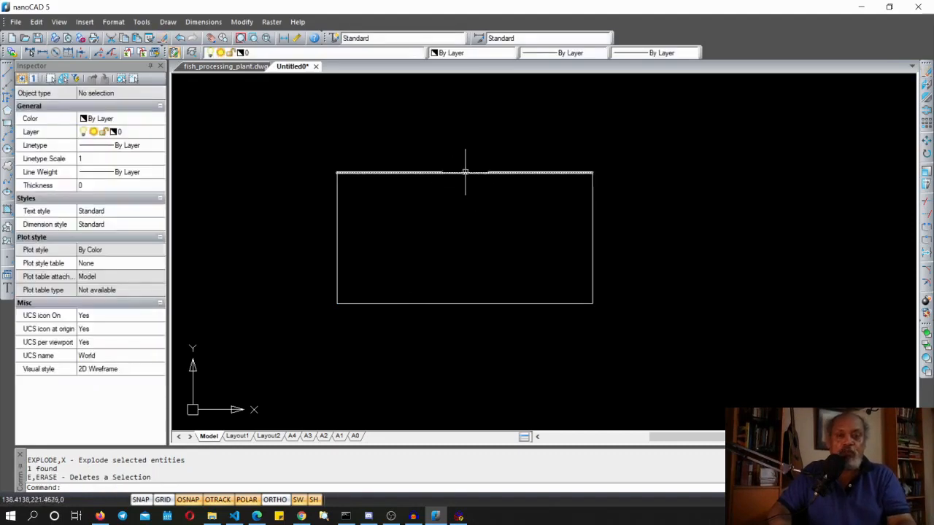
pyautogui.click(465, 173)
pyautogui.press('Delete')
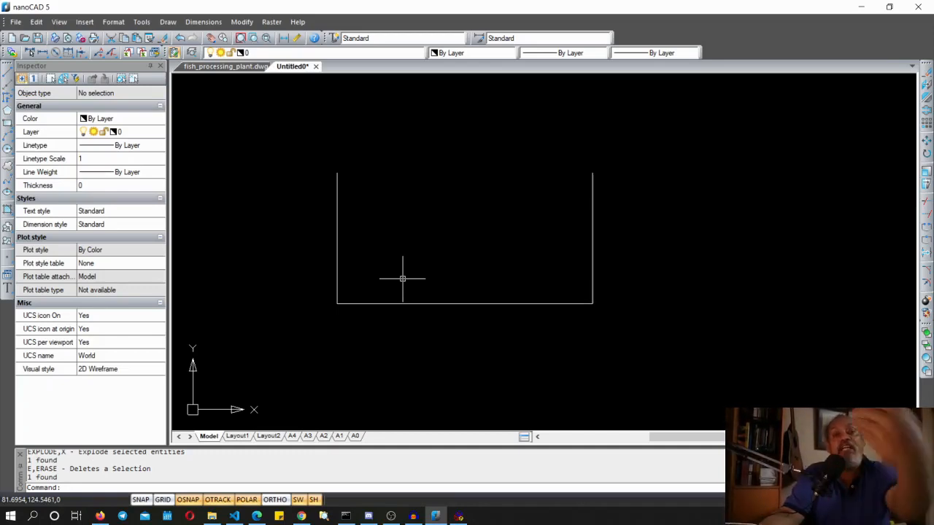
# Switch to the fish_processing_plant.dwg drawing and survey the plant layout
pyautogui.click(223, 66)
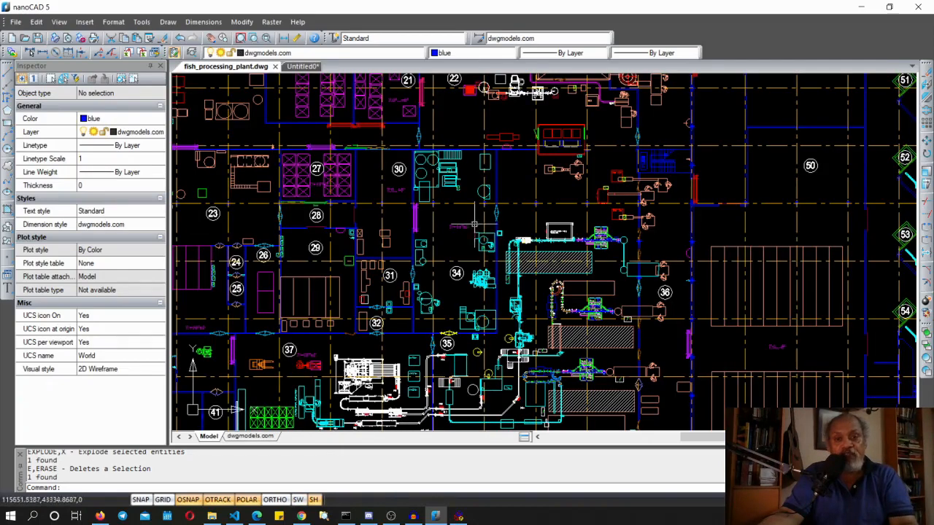
pyautogui.scroll(-10, 496, 213)
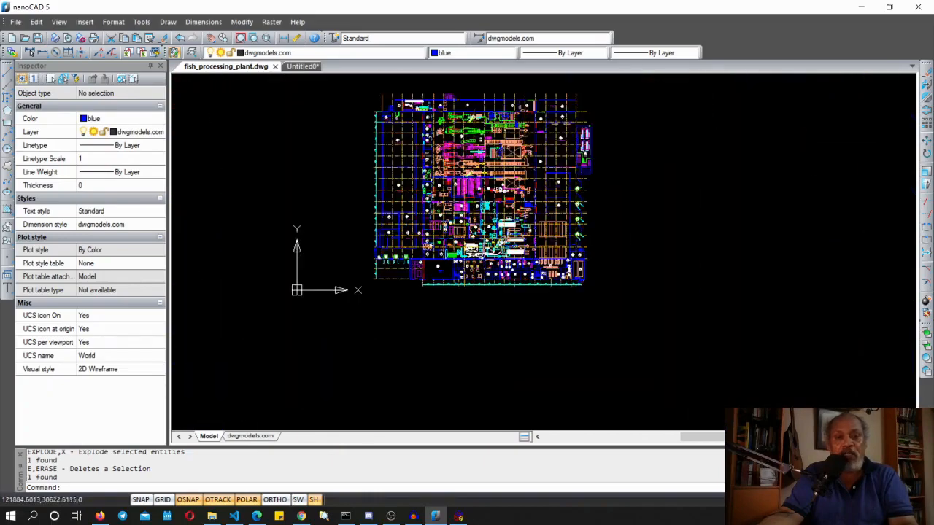
pyautogui.scroll(10, 500, 234)
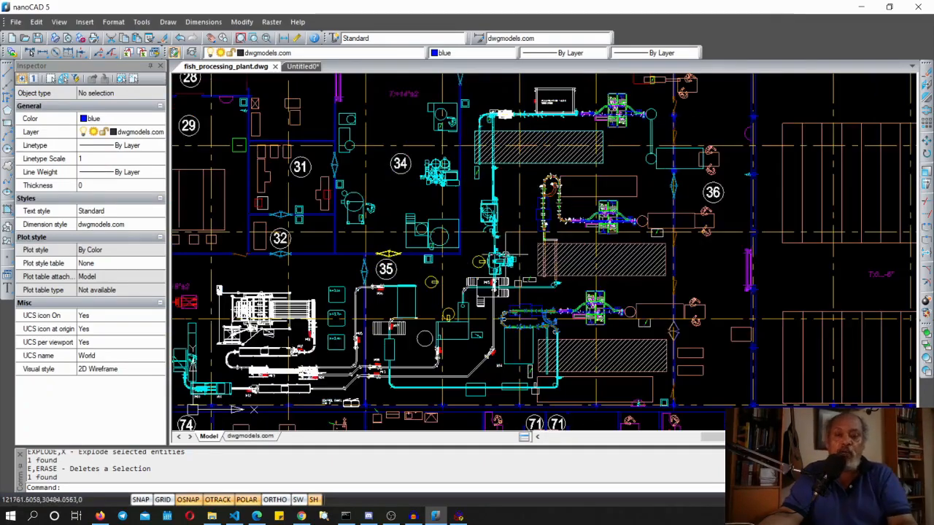
pyautogui.scroll(-5, 502, 238)
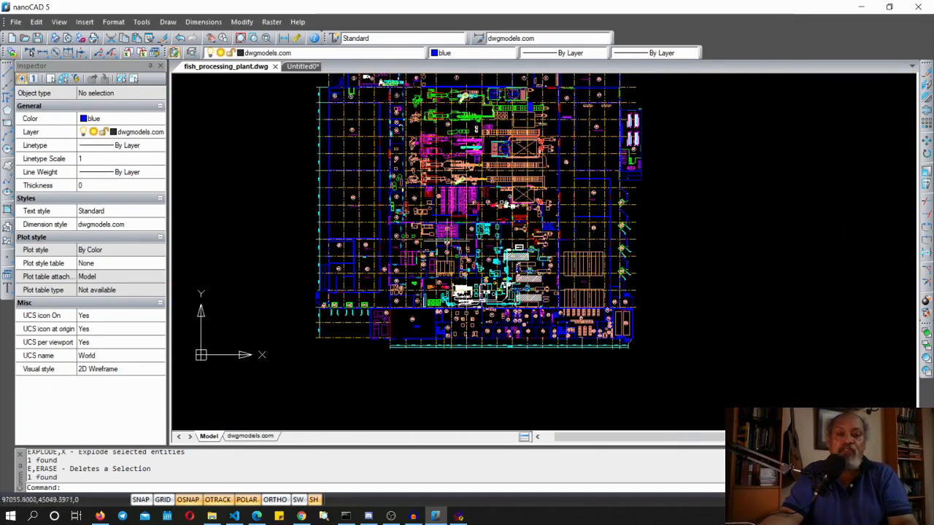
pyautogui.scroll(5, 382, 196)
pyautogui.scroll(2, 381, 197)
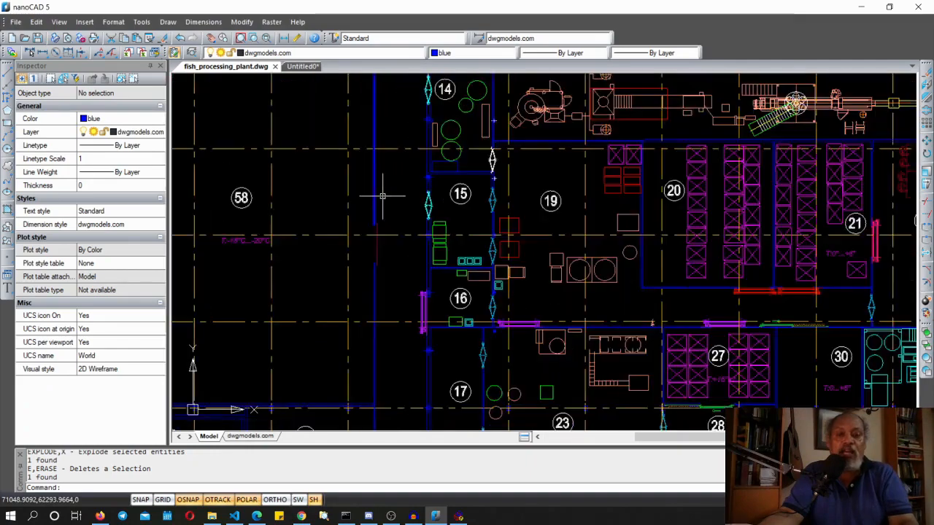
pyautogui.scroll(-5, 381, 196)
pyautogui.scroll(6, 591, 237)
pyautogui.scroll(4, 590, 237)
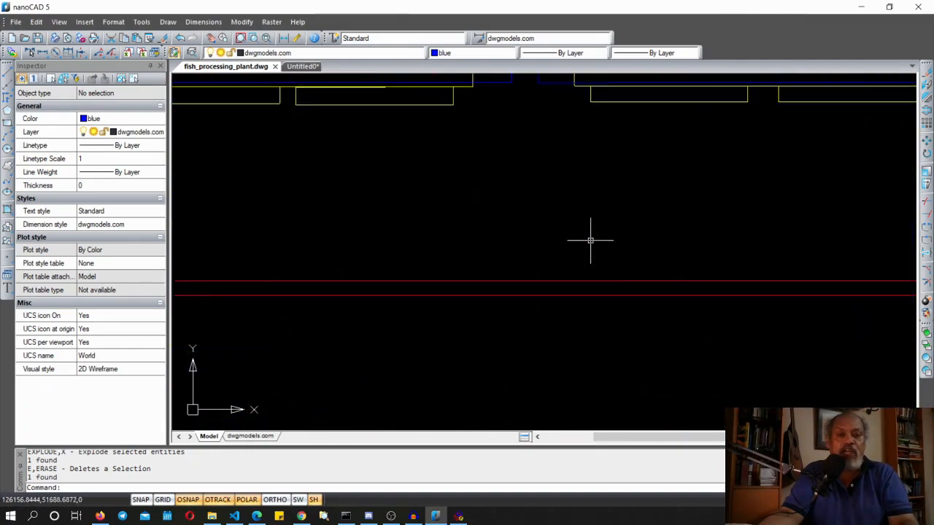
pyautogui.scroll(-4, 591, 237)
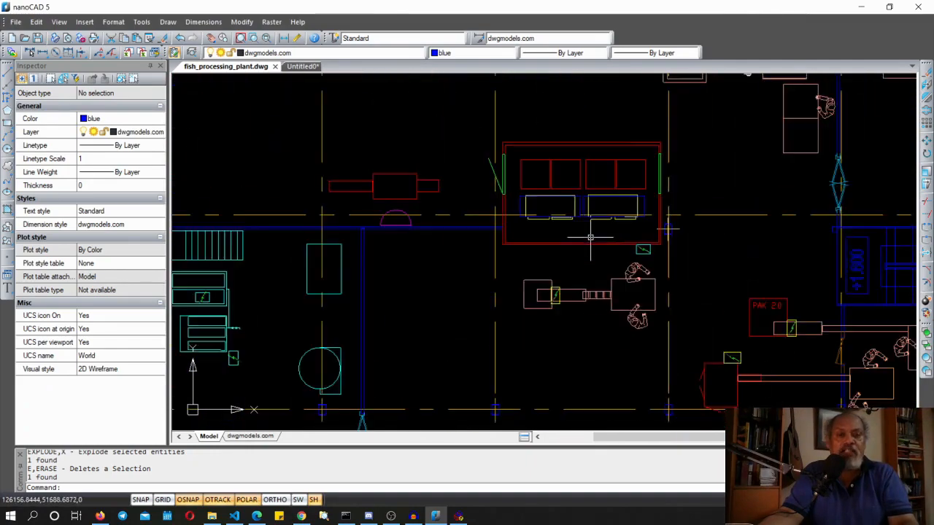
# Select several equipment polylines in the plant plan to inspect their properties
pyautogui.click(394, 175)
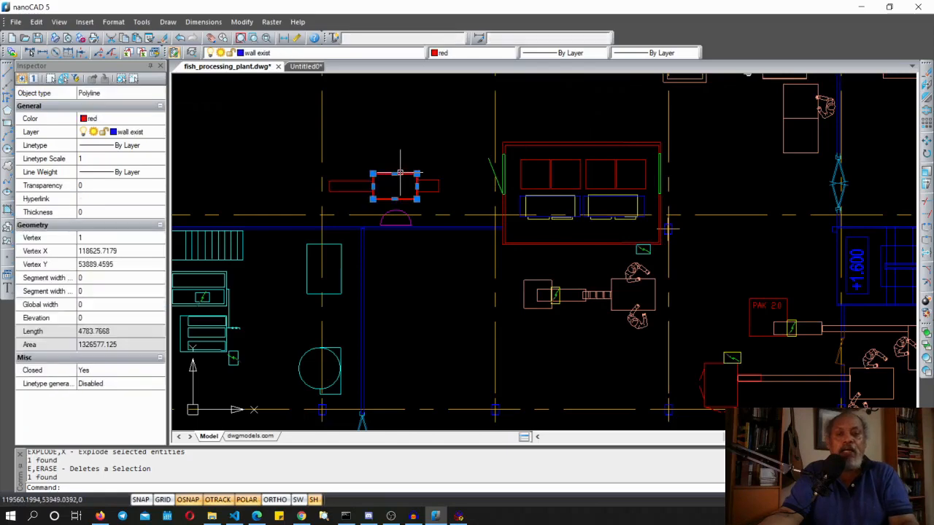
pyautogui.click(345, 182)
pyautogui.click(458, 151)
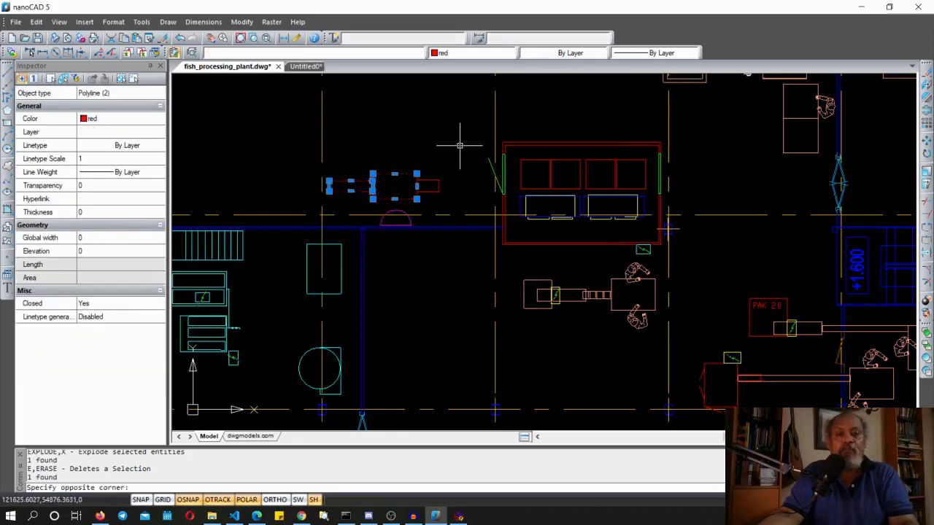
pyautogui.press('Escape')
pyautogui.press('Escape')
pyautogui.click(436, 204)
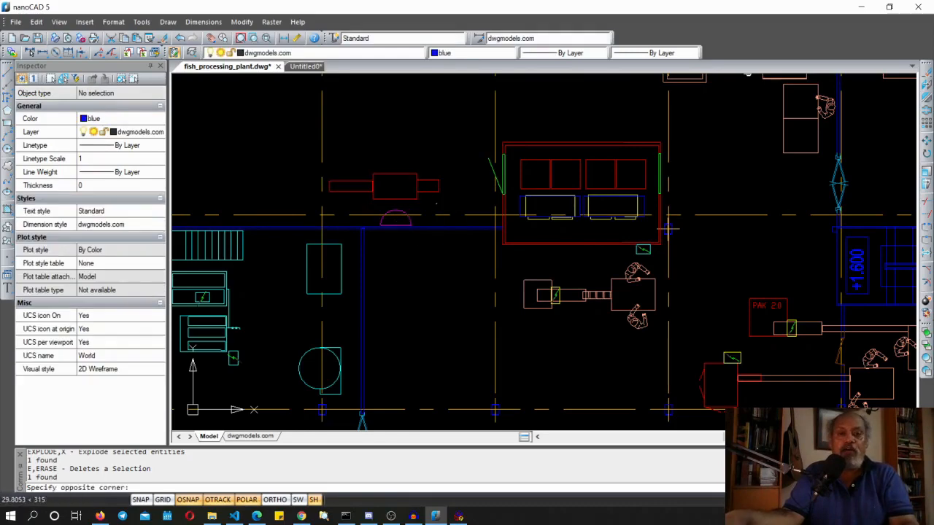
pyautogui.click(508, 184)
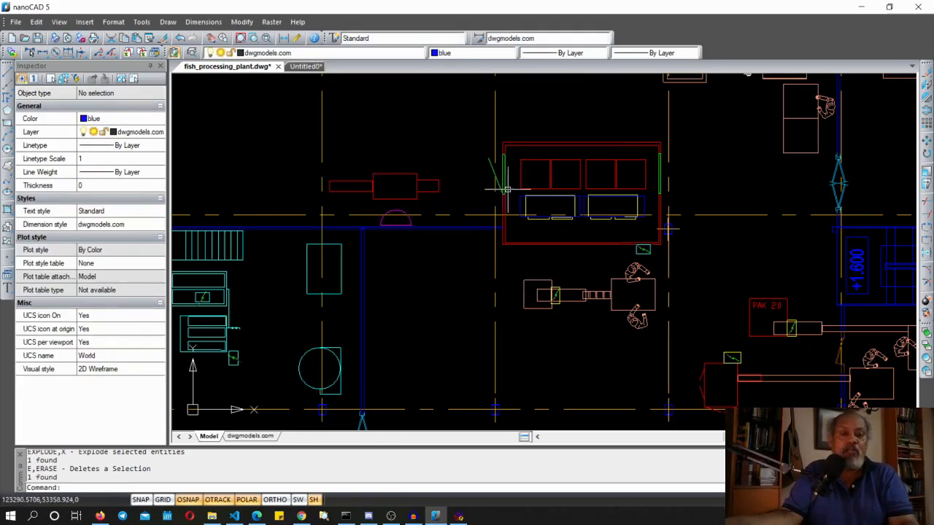
pyautogui.scroll(5, 709, 219)
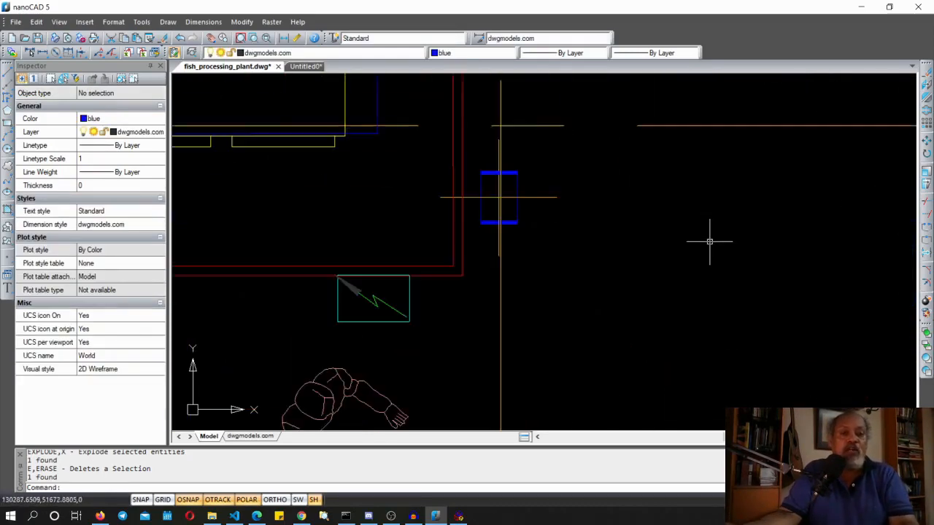
pyautogui.scroll(-2, 710, 239)
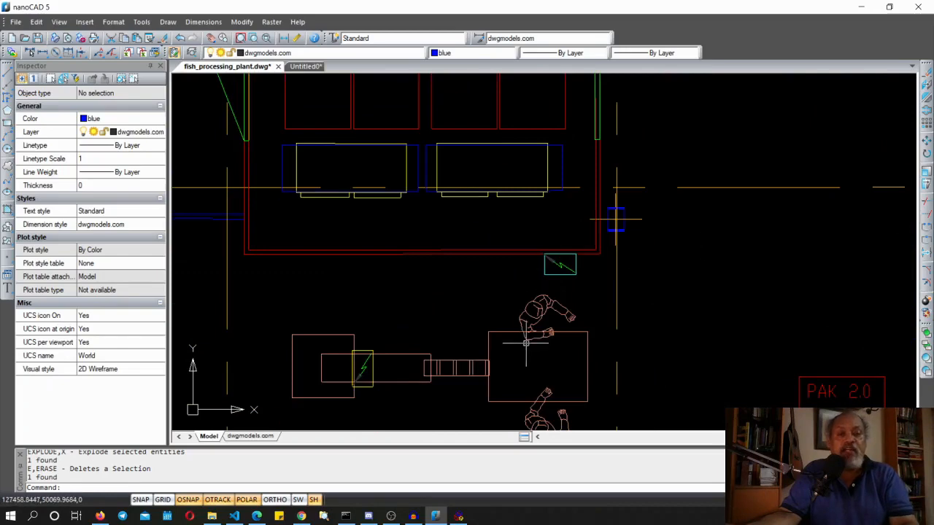
pyautogui.click(498, 329)
pyautogui.click(499, 339)
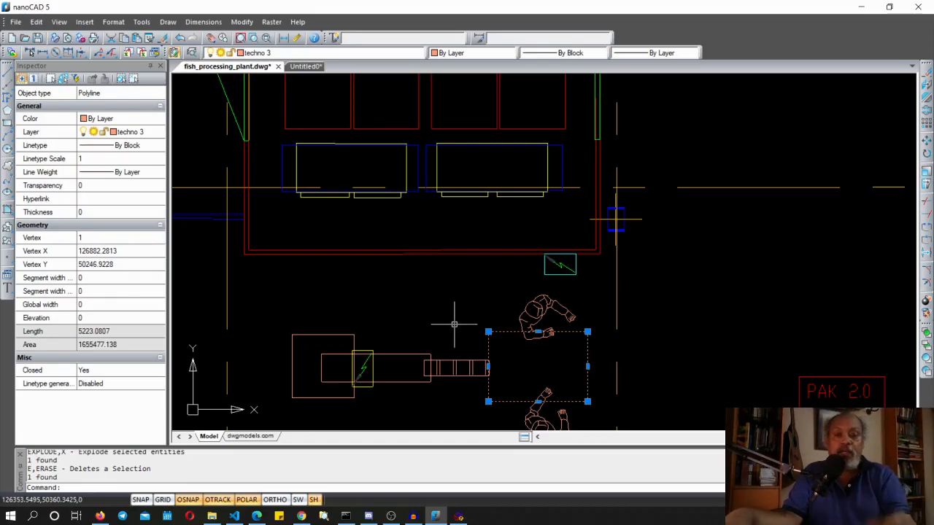
pyautogui.press('Escape')
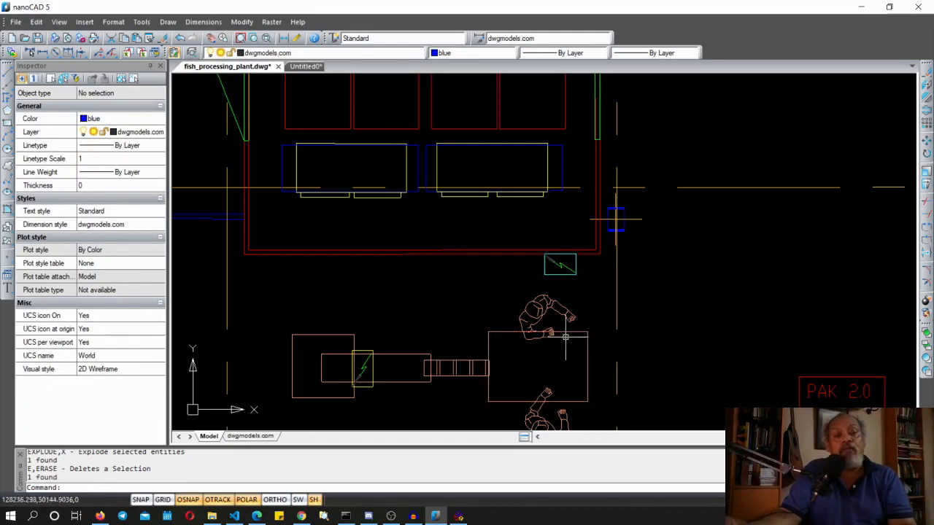
# Explode the small rectangle left of the conveyor with the EXPLODE command
pyautogui.click(318, 334)
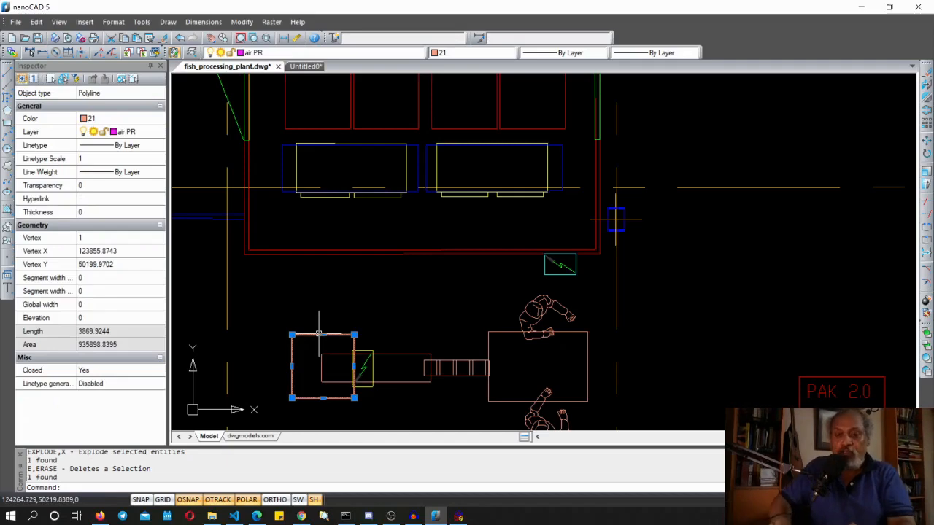
pyautogui.write('EXPLO')
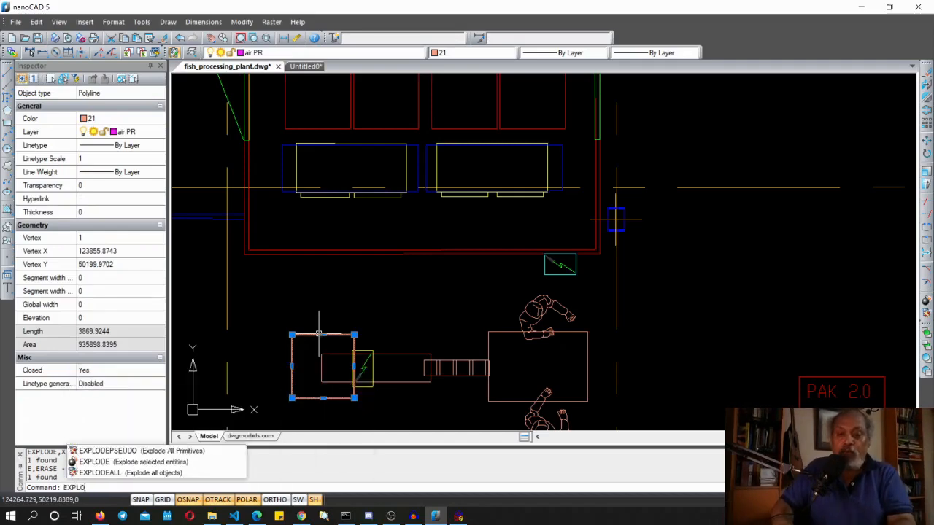
pyautogui.write('DE')
pyautogui.press('Return')
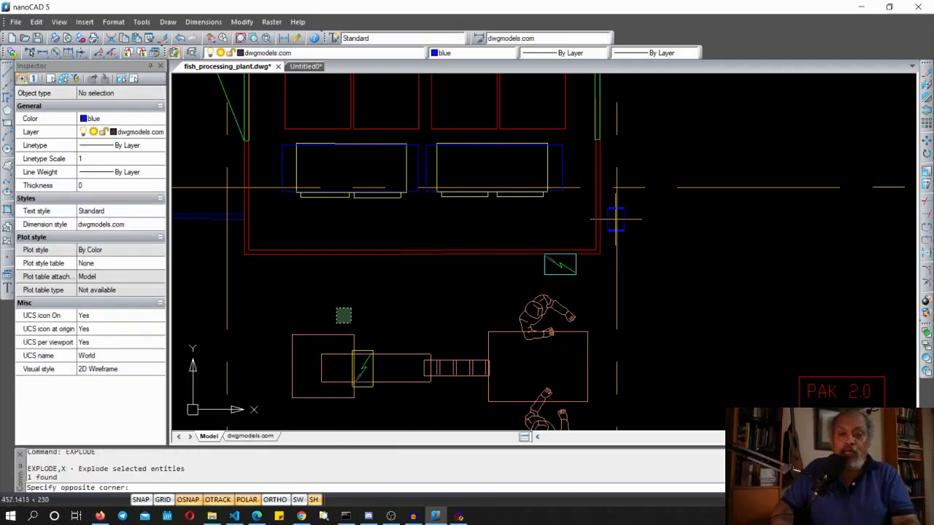
# Erase the top edge line of the exploded rectangle with the ERASE command
pyautogui.click(314, 335)
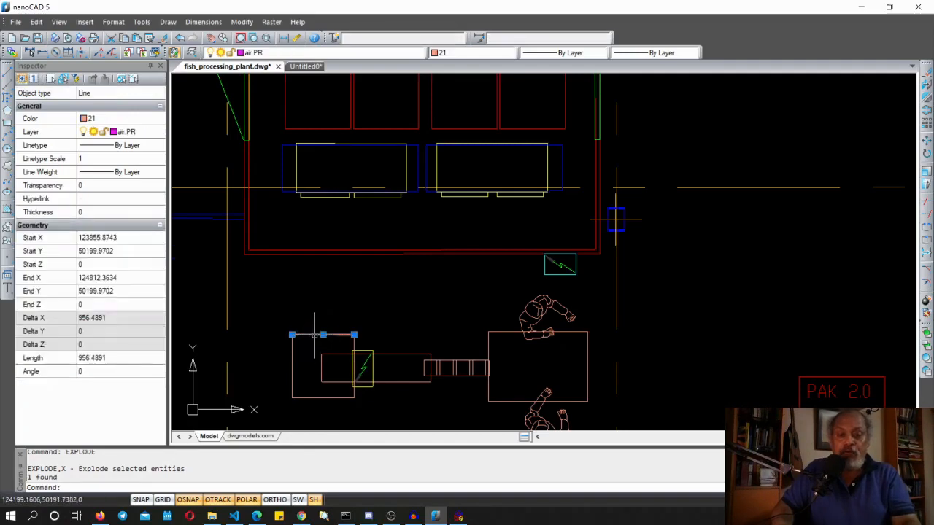
pyautogui.write('e')
pyautogui.press('Return')
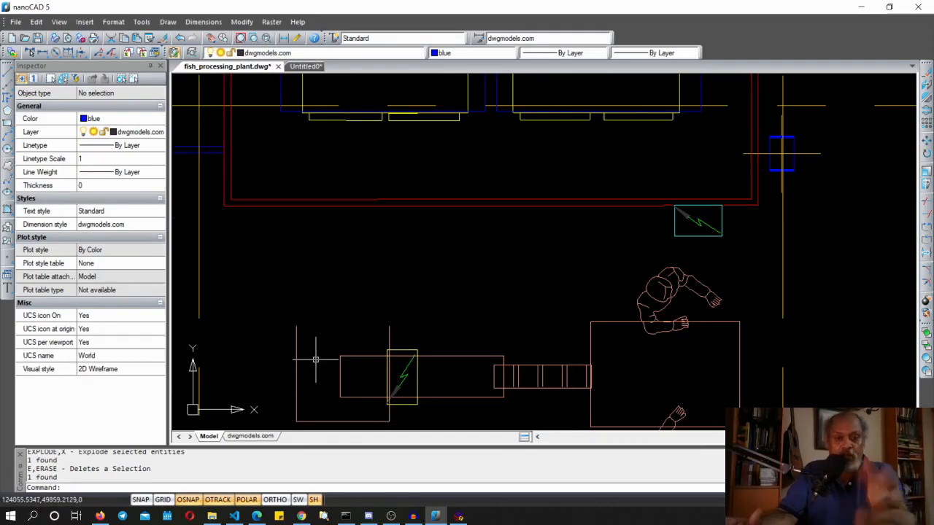
# Examine the fish processing plant drawing across its different areas
pyautogui.scroll(-3, 389, 343)
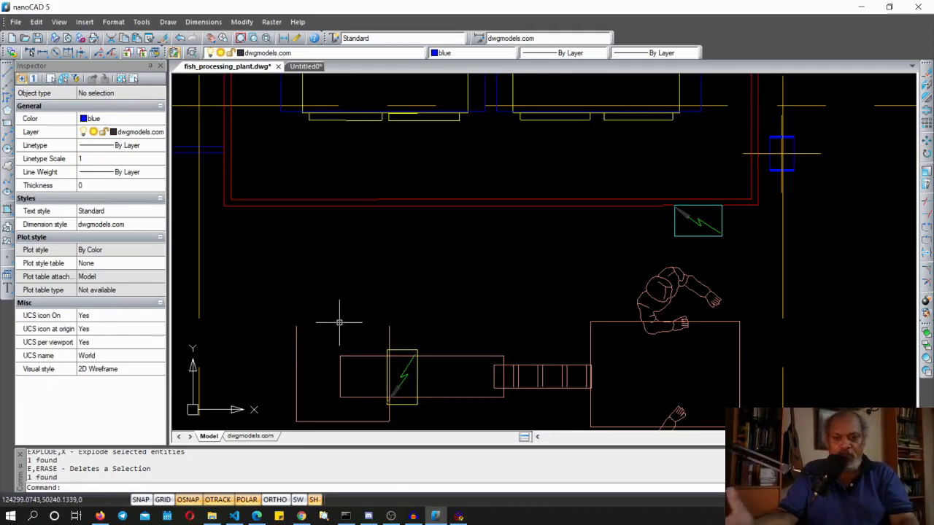
pyautogui.scroll(-2, 381, 248)
pyautogui.scroll(4, 381, 239)
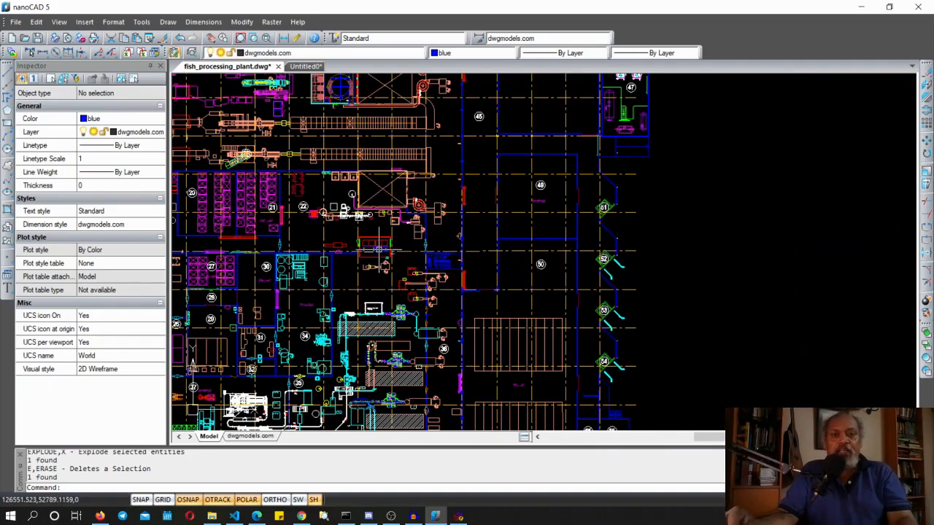
pyautogui.moveTo(380, 250)
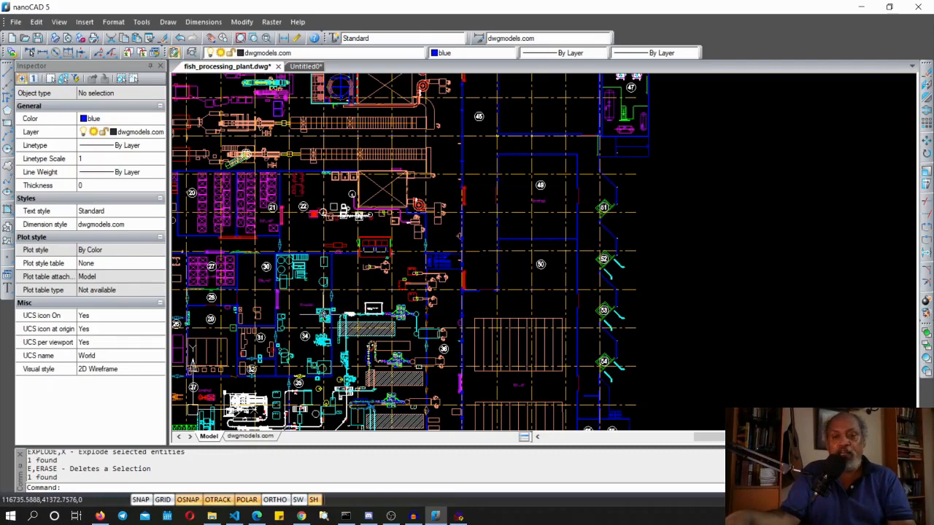
pyautogui.scroll(6, 322, 314)
pyautogui.scroll(-2, 323, 314)
pyautogui.scroll(-4, 323, 314)
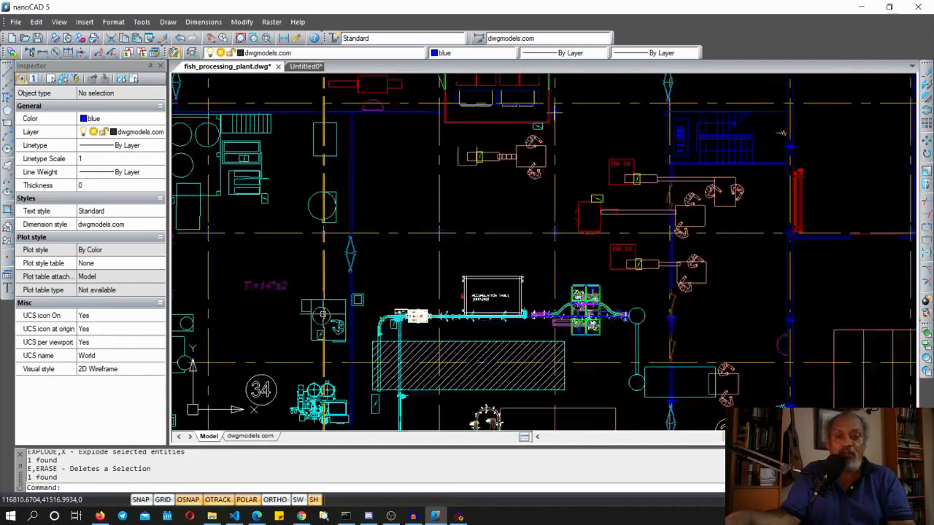
pyautogui.scroll(2, 323, 316)
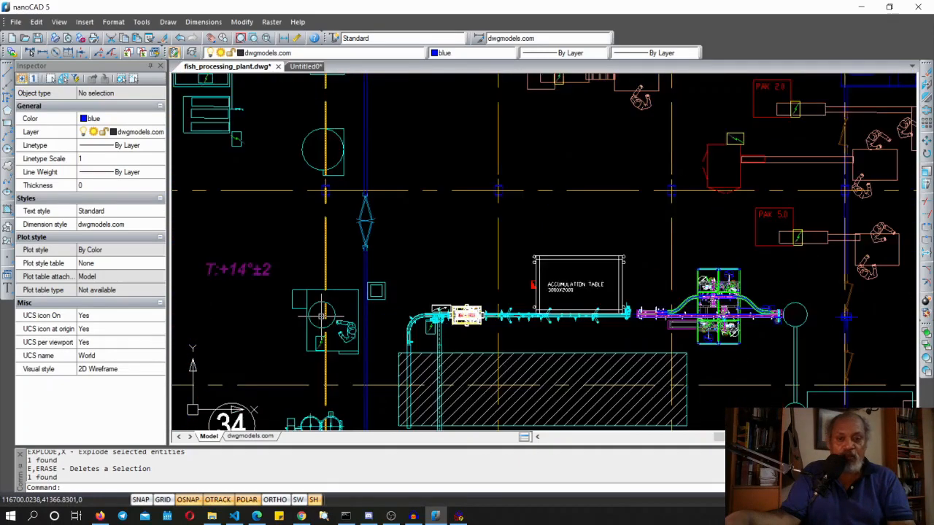
pyautogui.scroll(-1, 323, 316)
pyautogui.moveTo(298, 347)
pyautogui.mouseDown(button='middle')
pyautogui.moveTo(529, 253)
pyautogui.moveTo(473, 300)
pyautogui.mouseUp(button='middle')
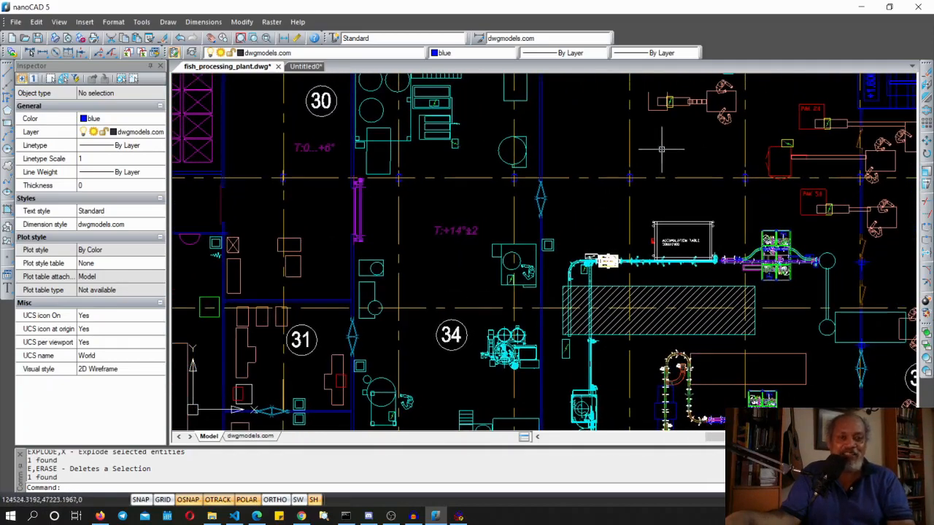
pyautogui.moveTo(667, 145)
pyautogui.mouseDown(button='middle')
pyautogui.moveTo(490, 285)
pyautogui.moveTo(473, 283)
pyautogui.mouseUp(button='middle')
pyautogui.scroll(4, 476, 271)
pyautogui.moveTo(471, 234); pyautogui.dragTo(456, 330, button='middle')
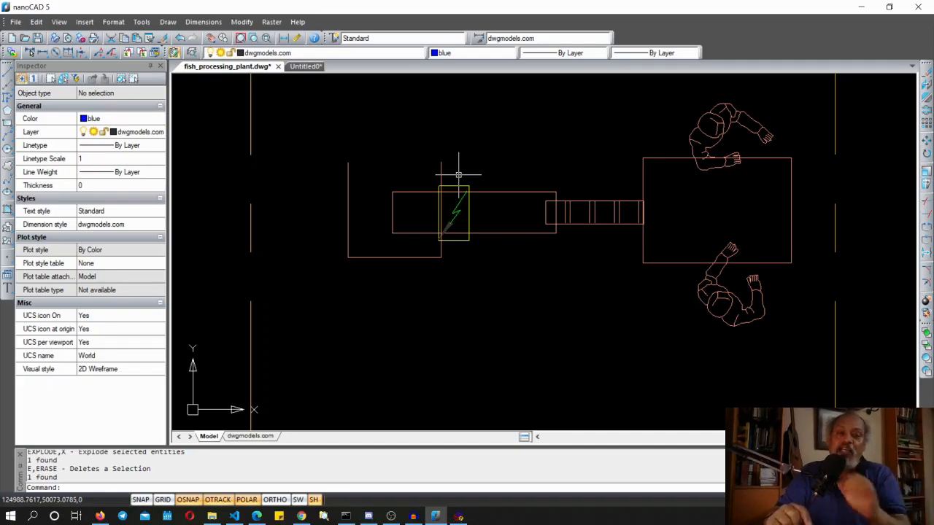
pyautogui.scroll(-6, 459, 175)
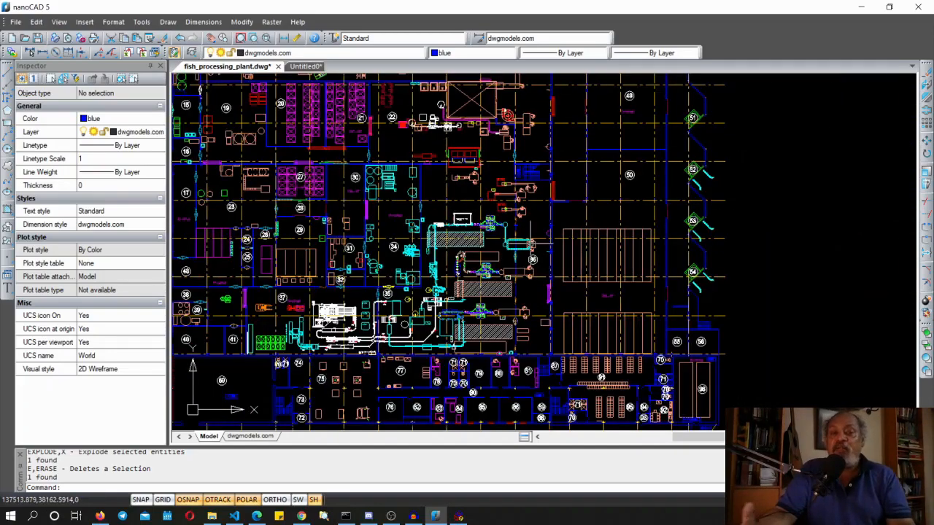
pyautogui.scroll(-4, 531, 244)
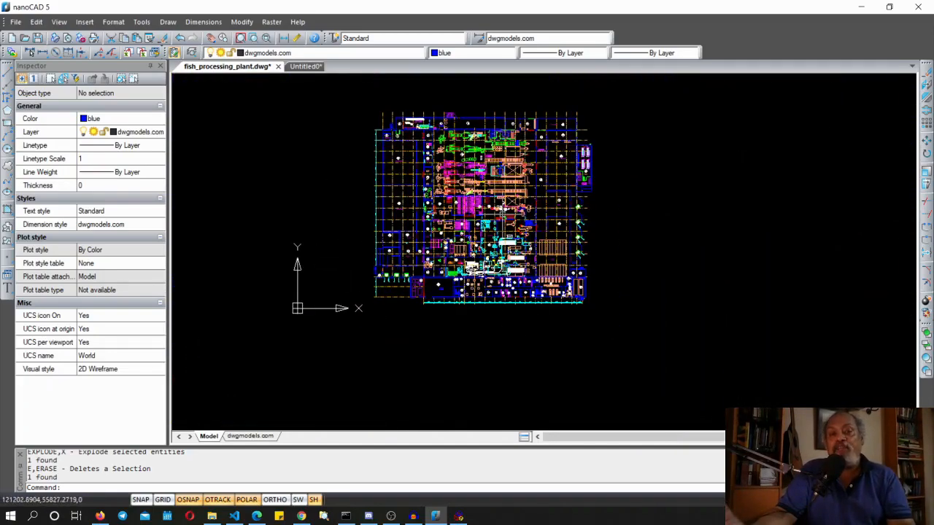
pyautogui.scroll(4, 502, 213)
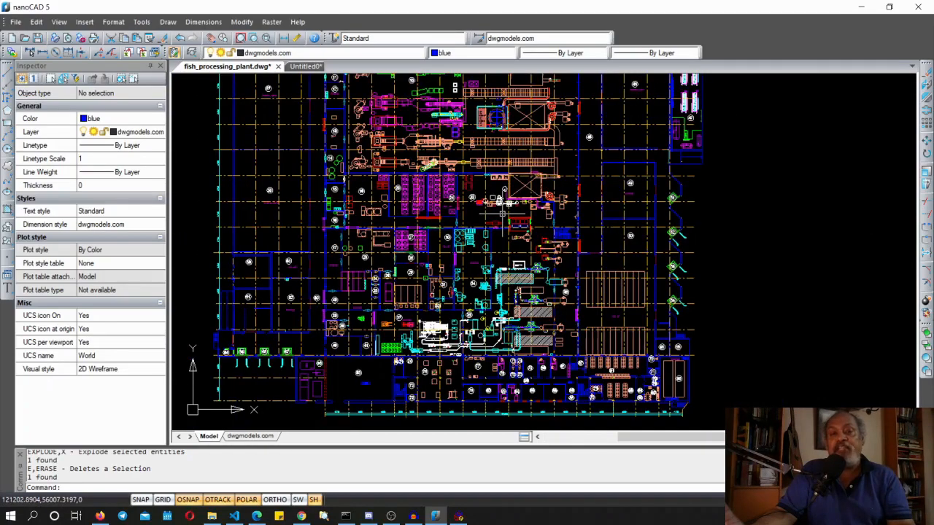
pyautogui.scroll(4, 502, 213)
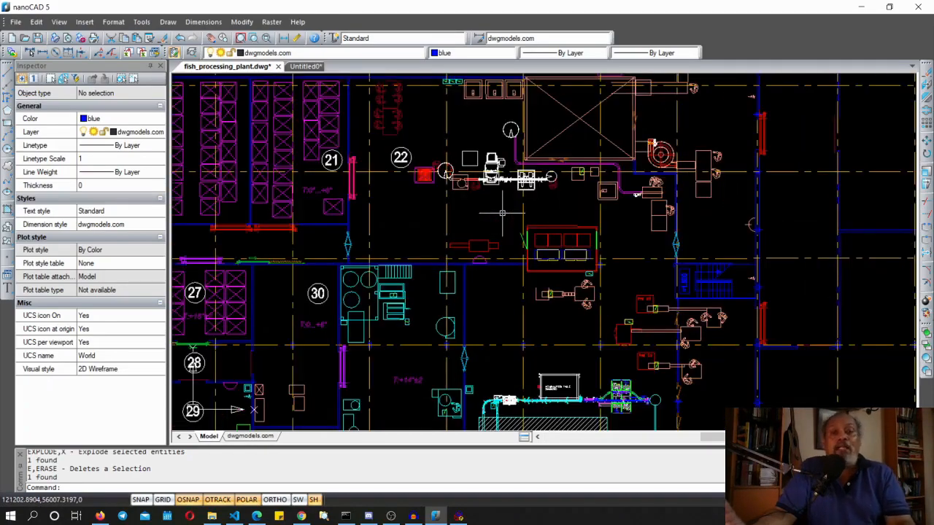
pyautogui.scroll(-4, 502, 213)
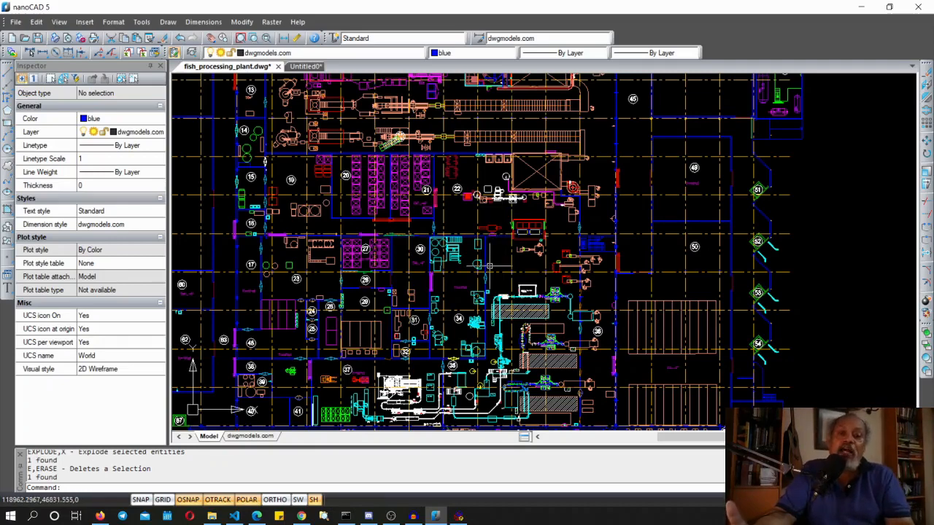
pyautogui.scroll(3, 489, 266)
pyautogui.scroll(-3, 489, 266)
pyautogui.scroll(3, 489, 266)
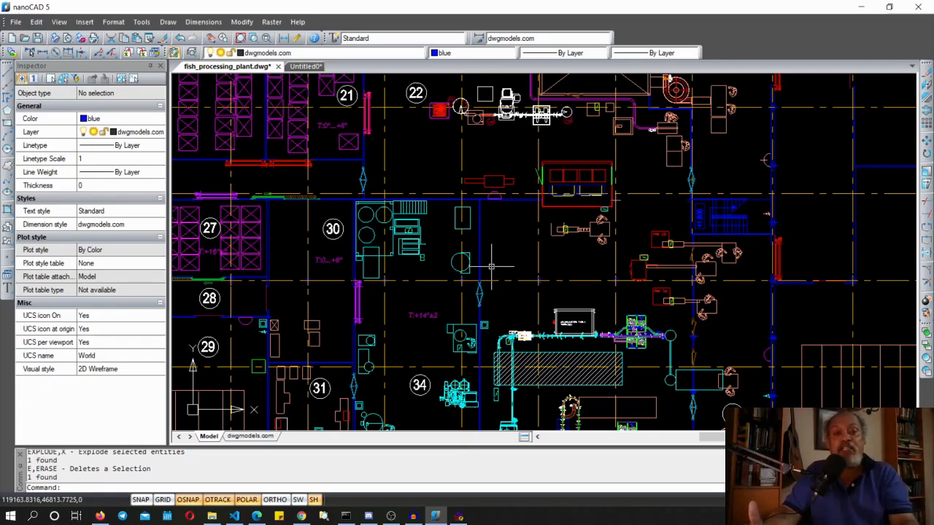
pyautogui.scroll(5, 589, 243)
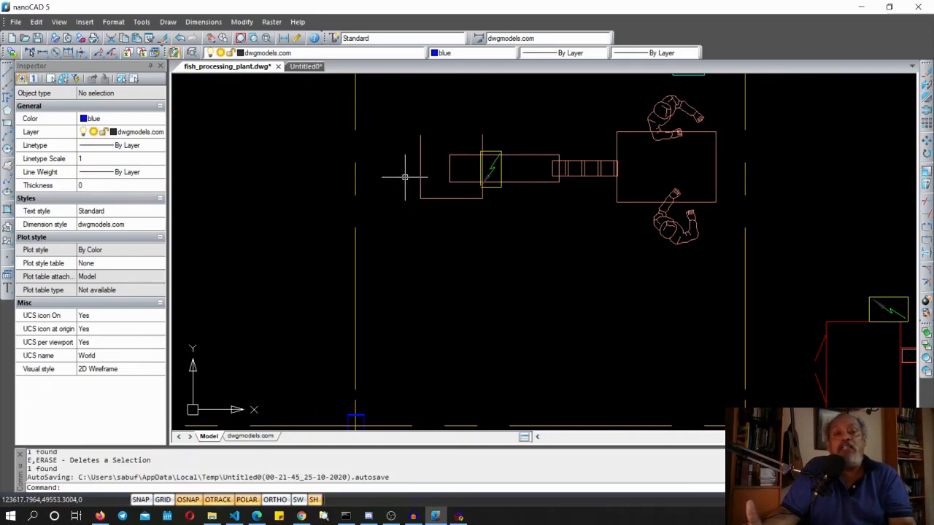
pyautogui.scroll(-1, 404, 177)
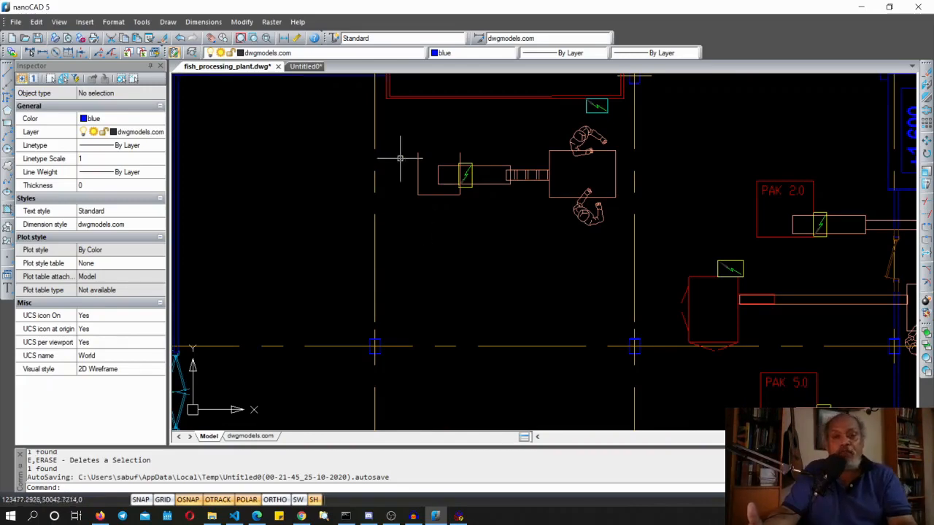
# Switch to the Untitled0 drawing and draw a line closing the top of the open rectangle with LINE
pyautogui.click(304, 66)
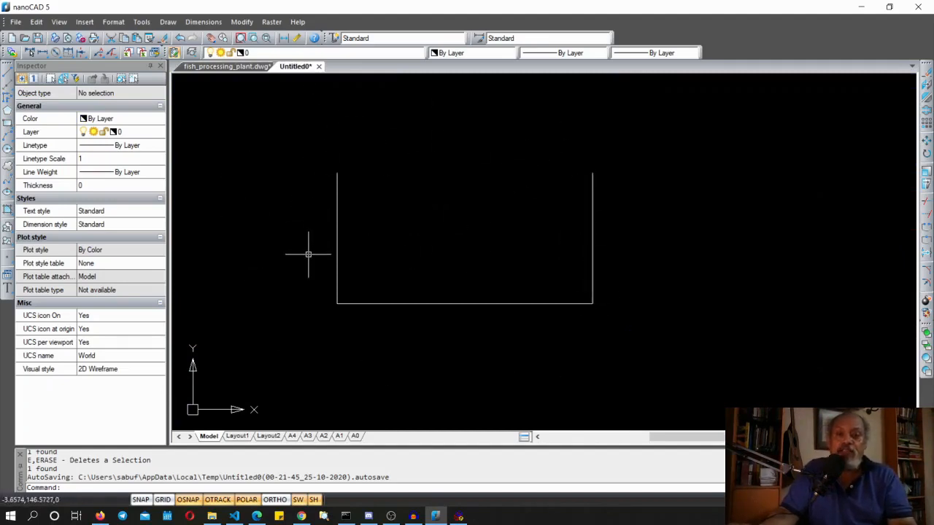
pyautogui.write('LINE')
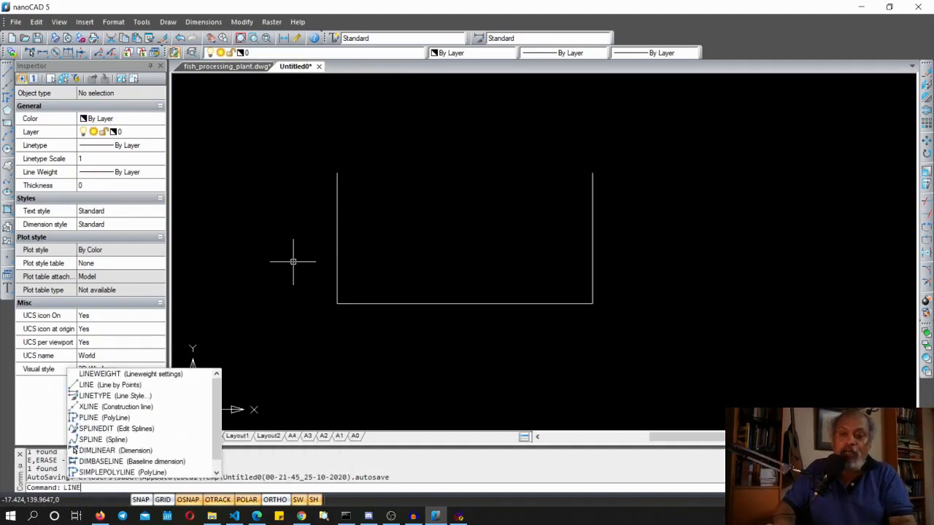
pyautogui.press('Return')
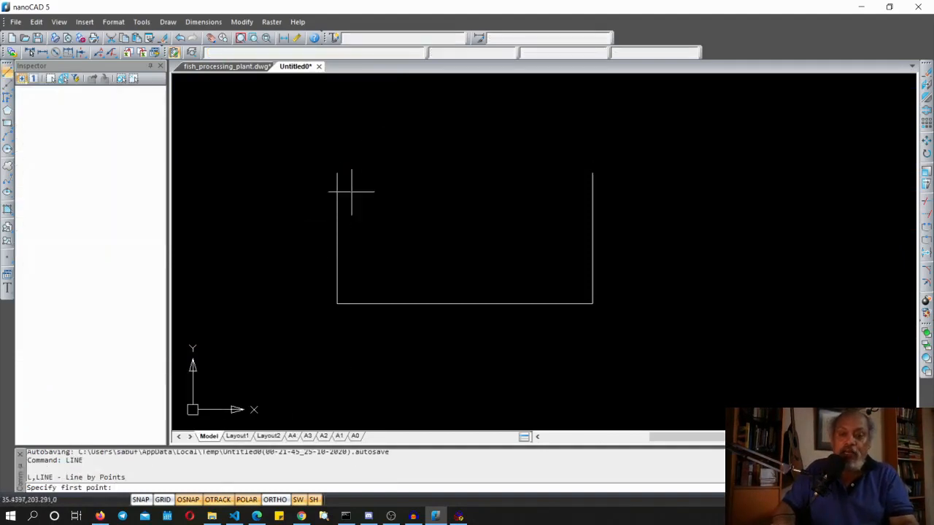
pyautogui.click(335, 173)
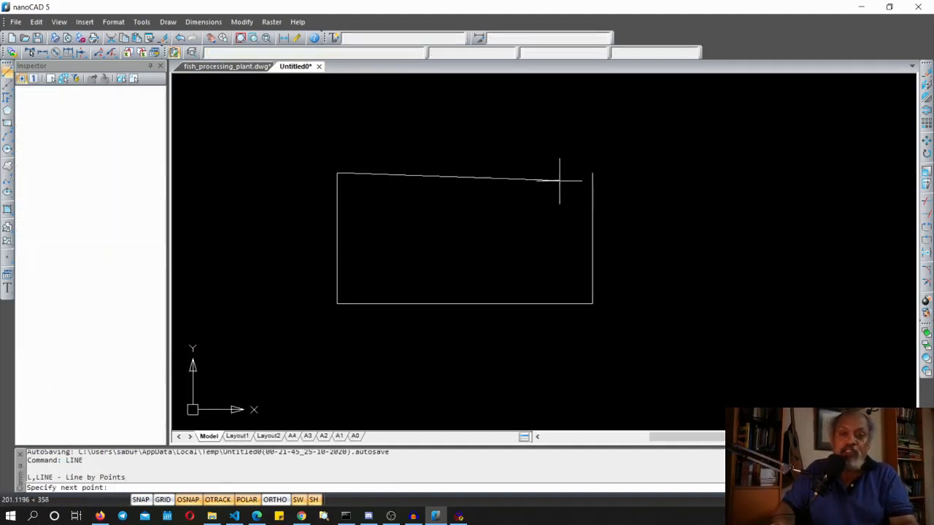
pyautogui.click(592, 173)
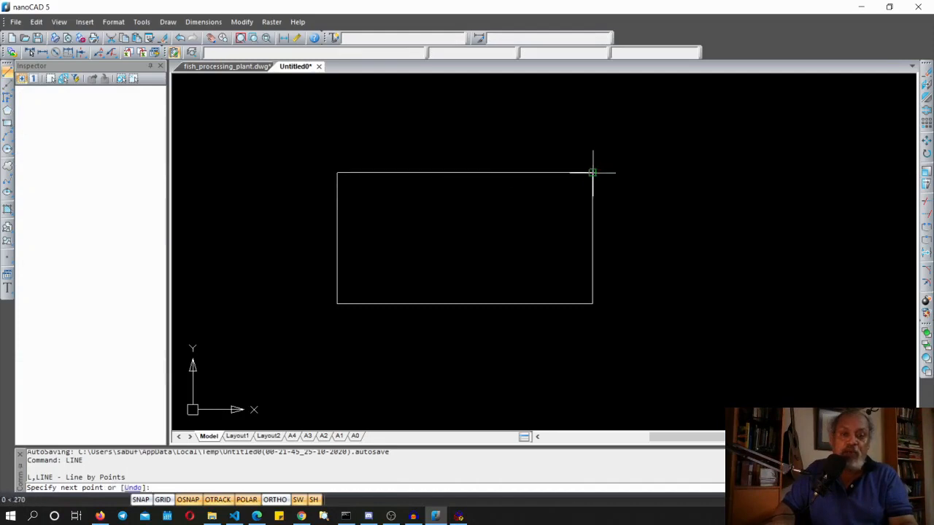
pyautogui.click(589, 173)
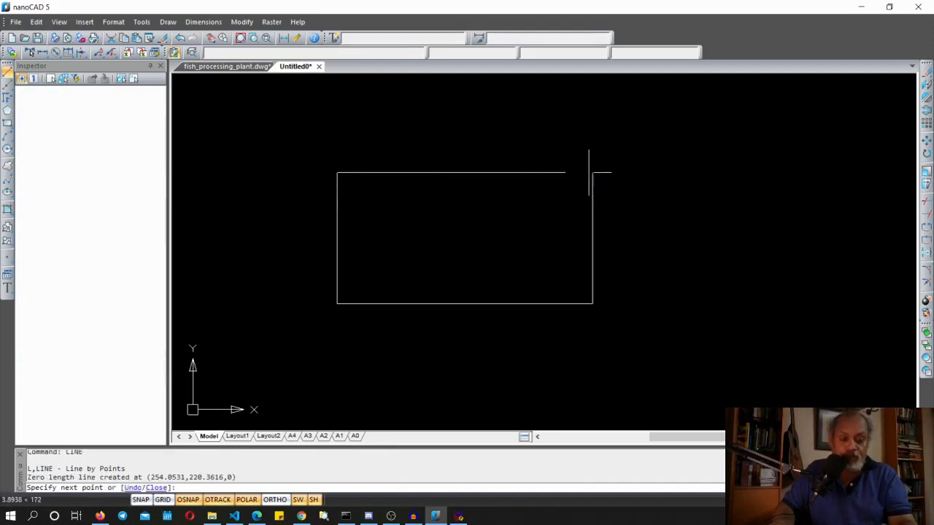
pyautogui.press('Return')
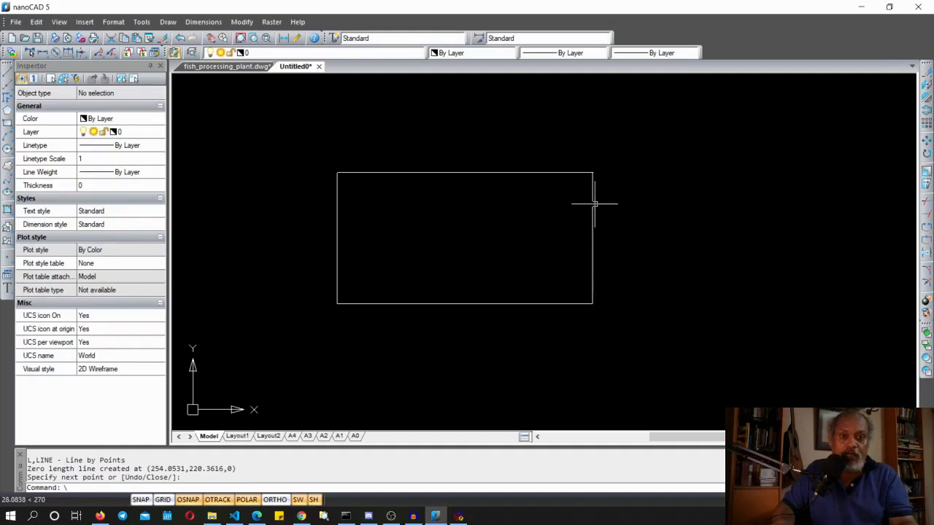
# Erase the newly drawn top line of the rectangle with the ERASE command
pyautogui.scroll(2, 424, 298)
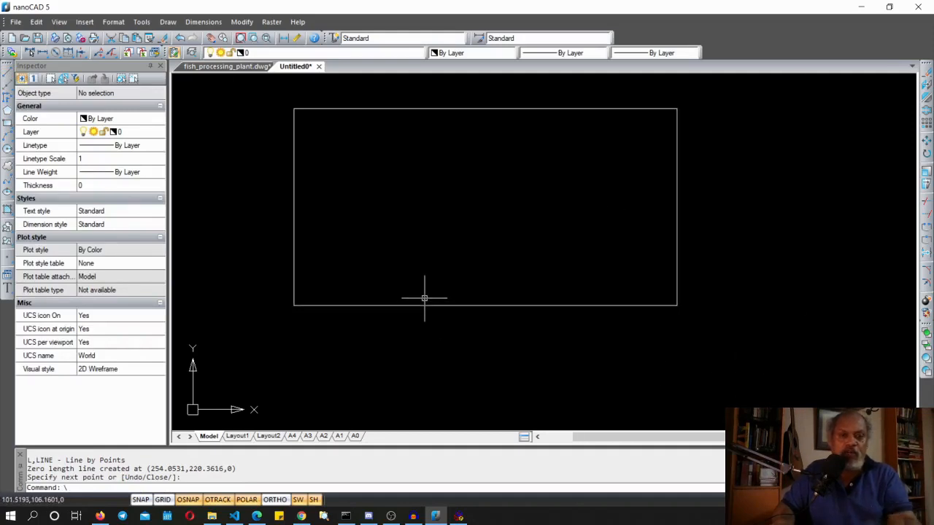
pyautogui.scroll(-4, 424, 299)
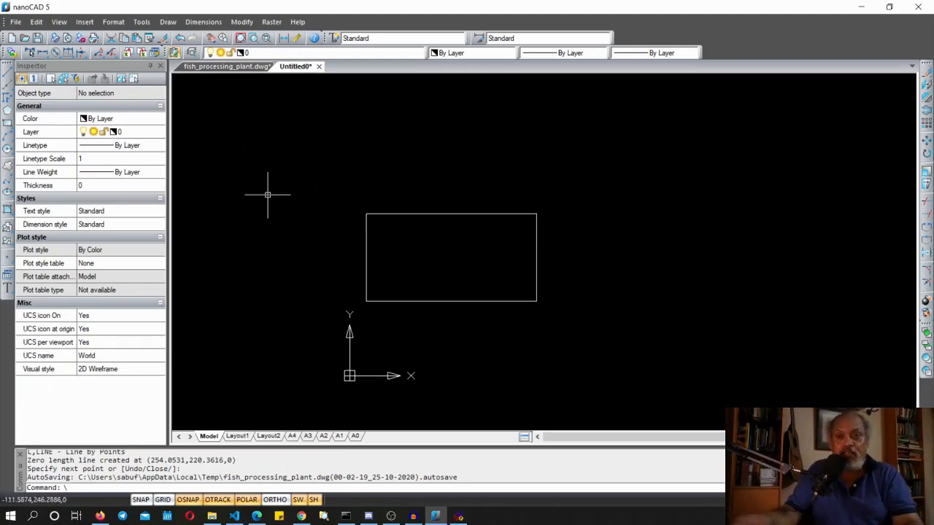
pyautogui.click(402, 214)
pyautogui.write('e')
pyautogui.press('Return')
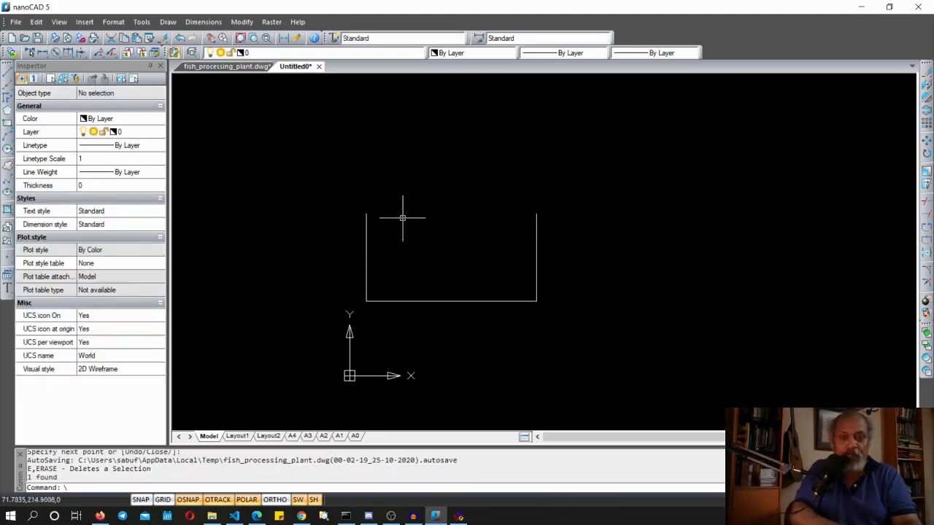
# Try to join the three remaining rectangle lines into one object with the JOIN command
pyautogui.click(324, 190)
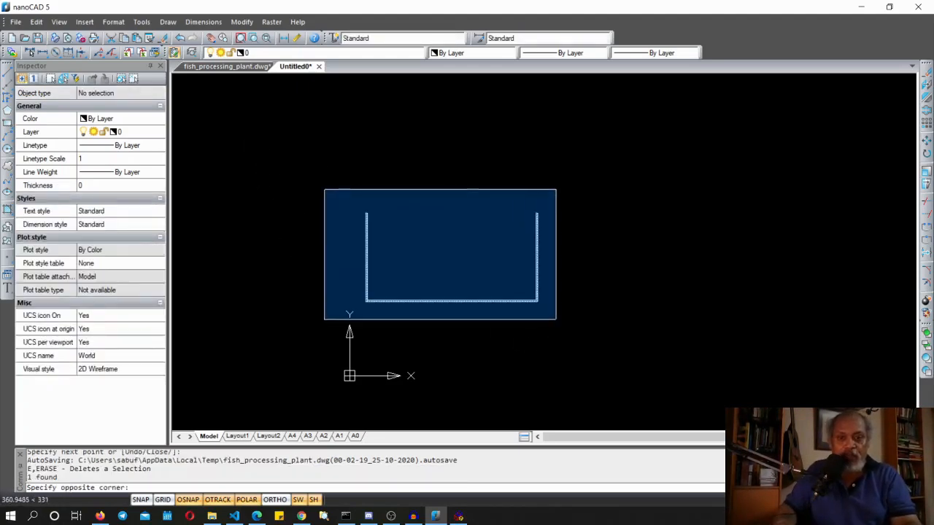
pyautogui.click(557, 321)
pyautogui.write('J')
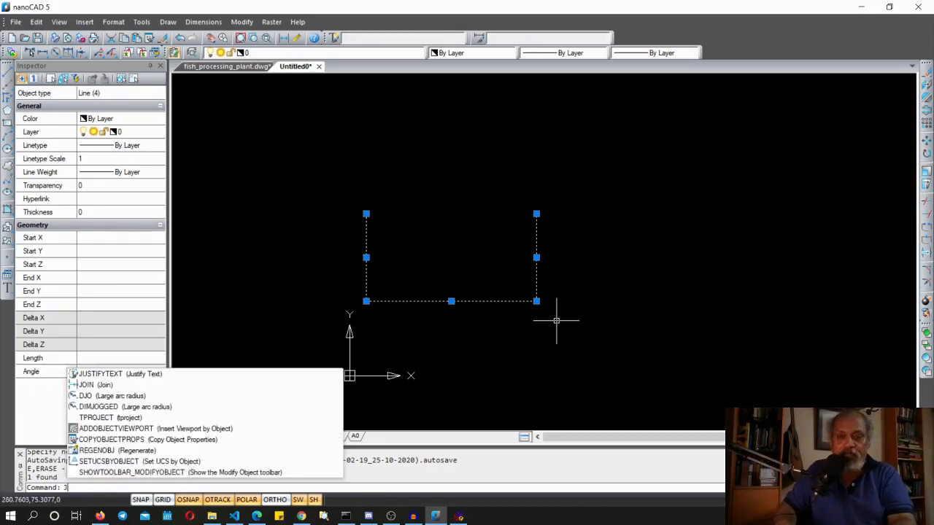
pyautogui.write('OIN')
pyautogui.press('Return')
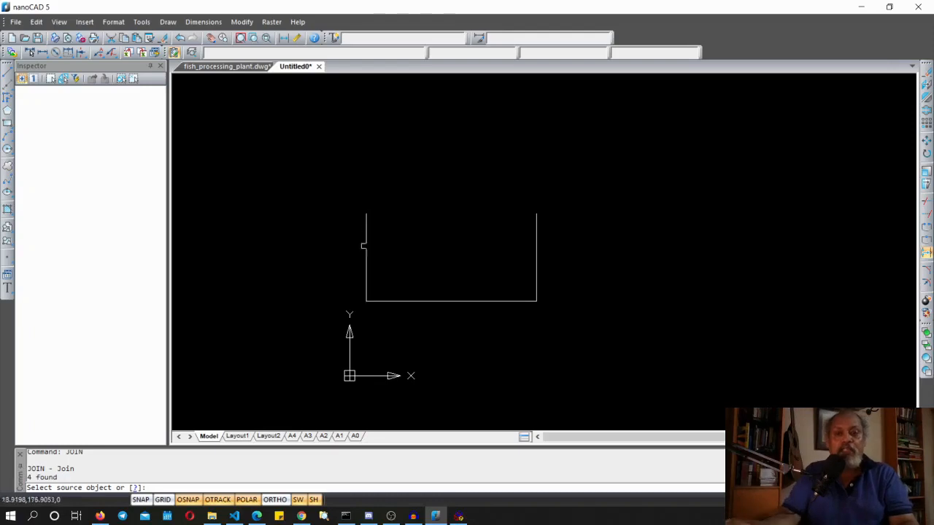
pyautogui.click(463, 300)
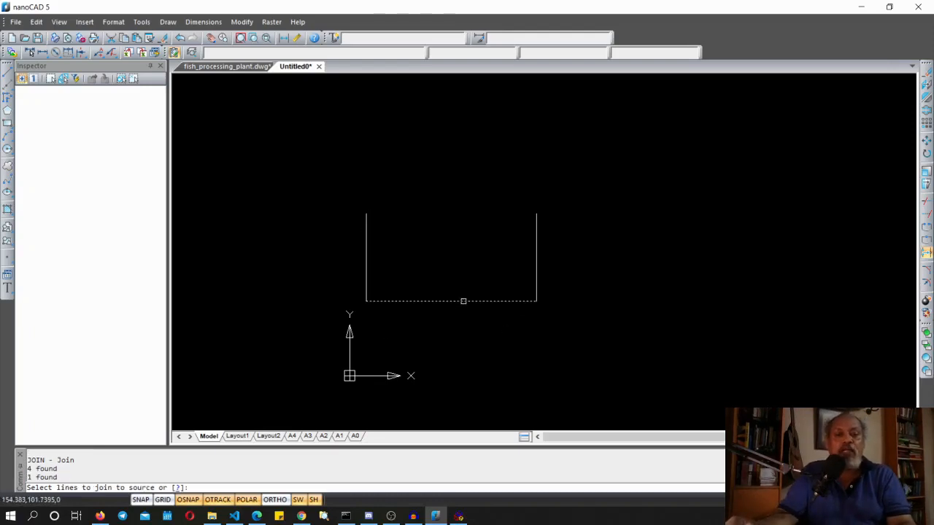
pyautogui.click(368, 247)
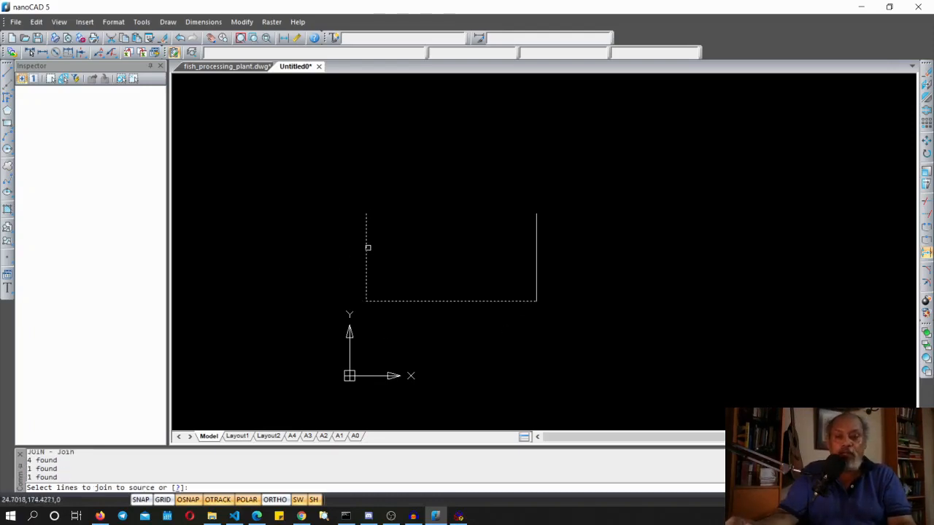
pyautogui.press('Return')
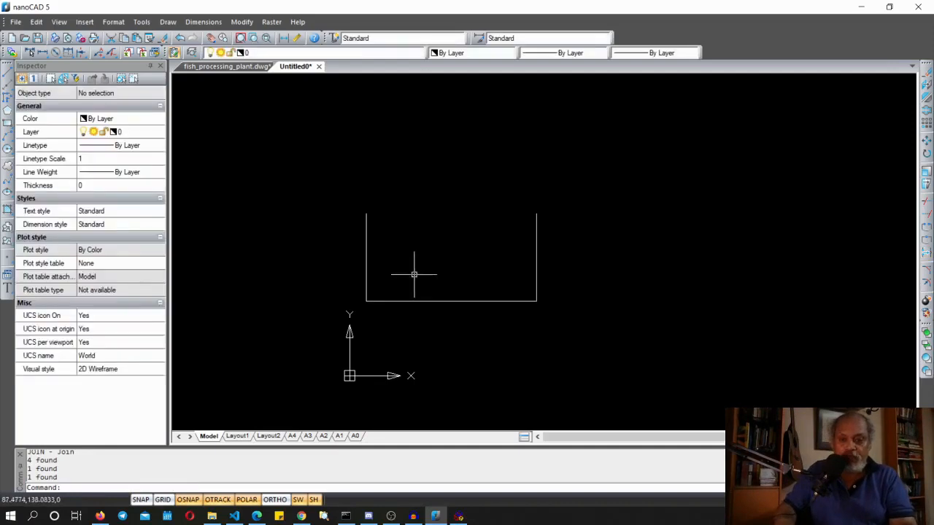
# Try JOIN again, picking the left line as source and the bottom and right lines to join
pyautogui.click(331, 203)
pyautogui.click(583, 308)
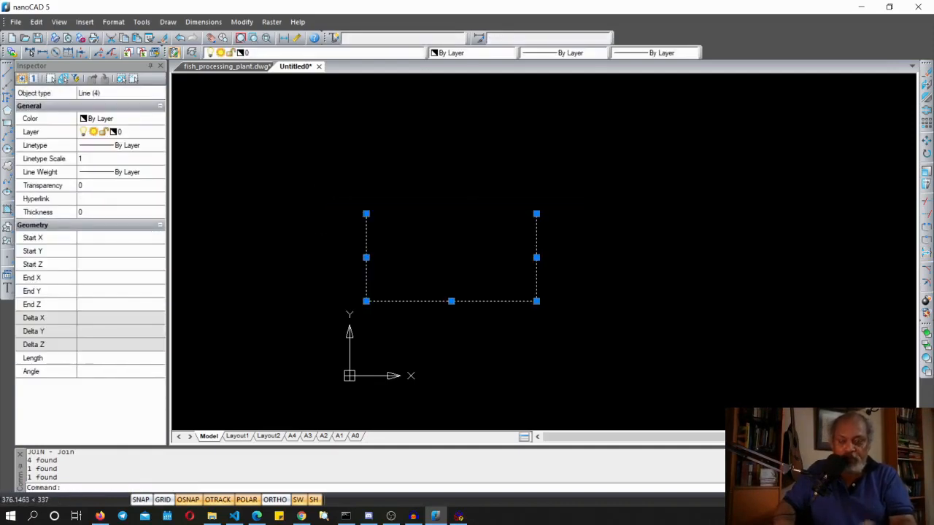
pyautogui.write('JO')
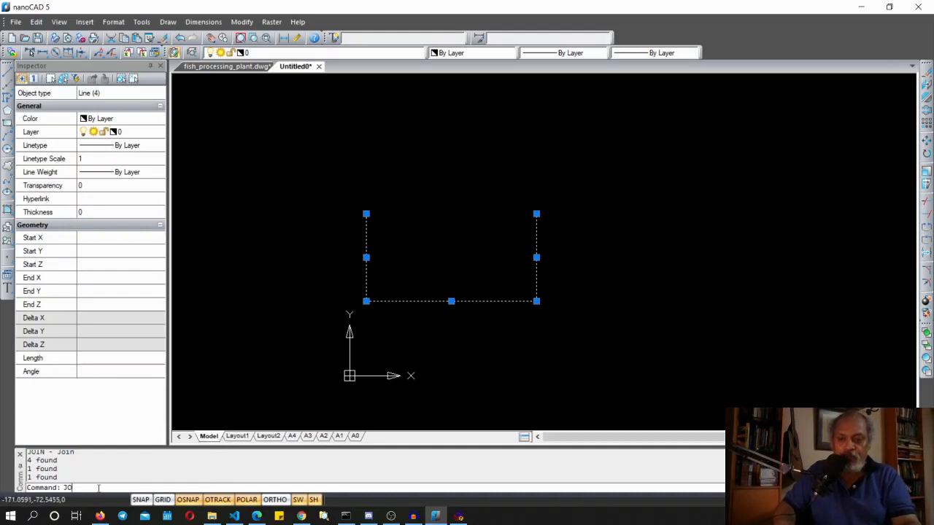
pyautogui.write('IN')
pyautogui.press('Return')
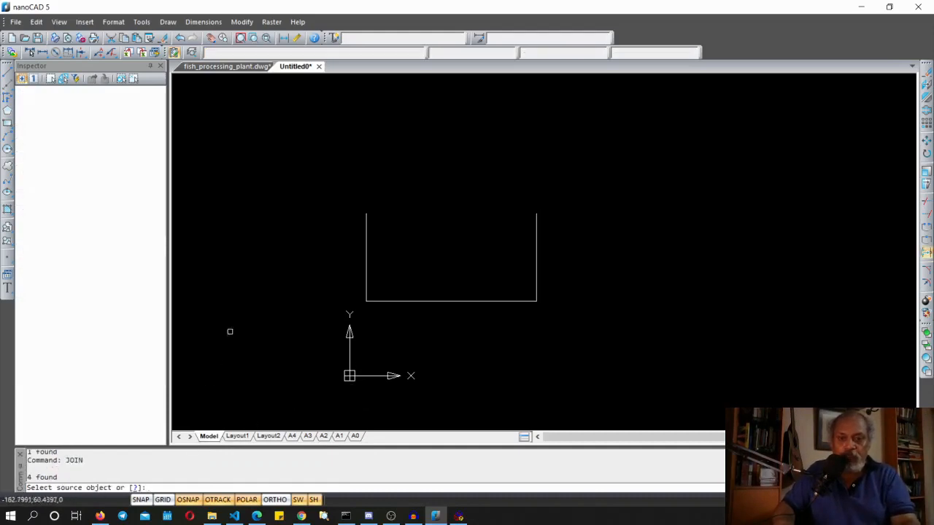
pyautogui.click(323, 192)
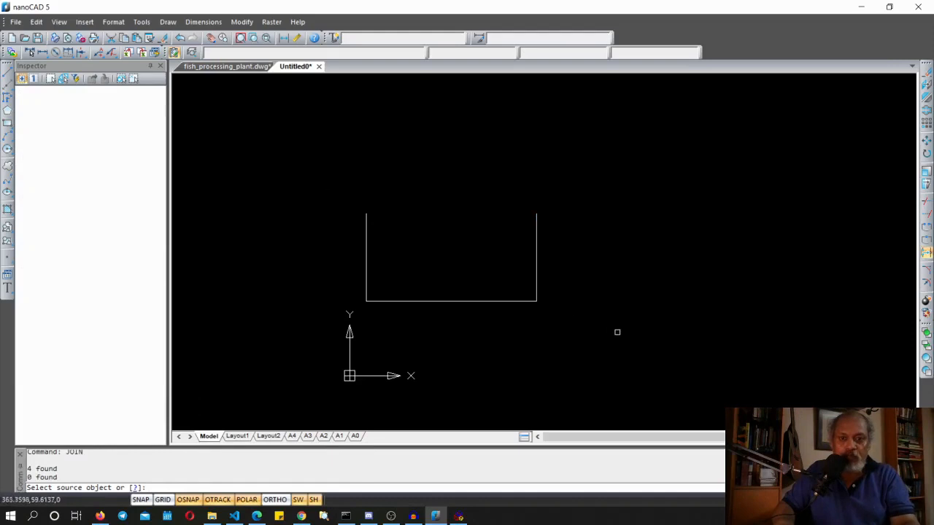
pyautogui.click(366, 226)
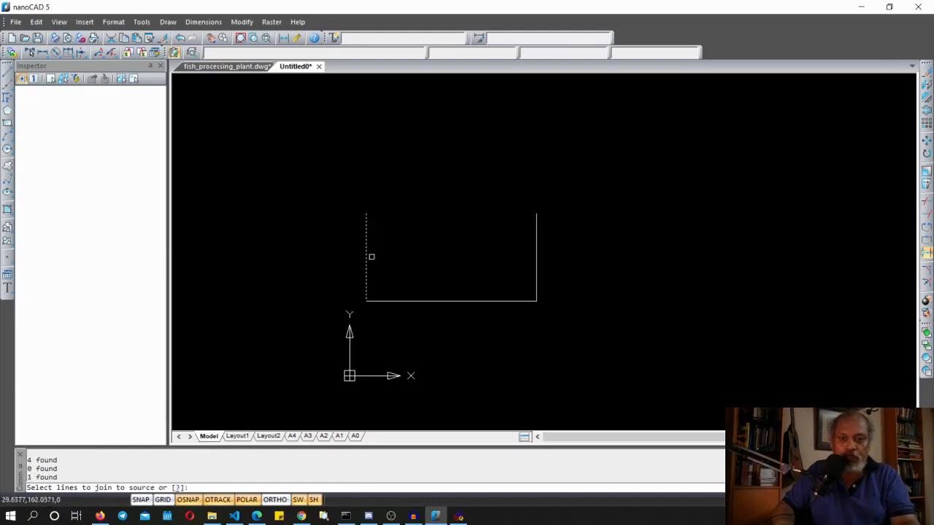
pyautogui.click(425, 302)
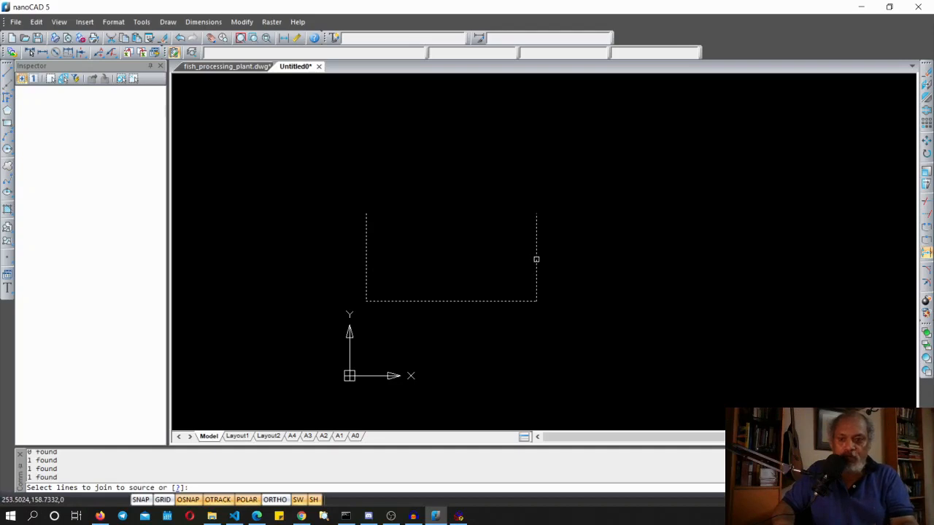
pyautogui.press('Return')
# Select the left and bottom lines separately to inspect whether they were joined
pyautogui.click(367, 234)
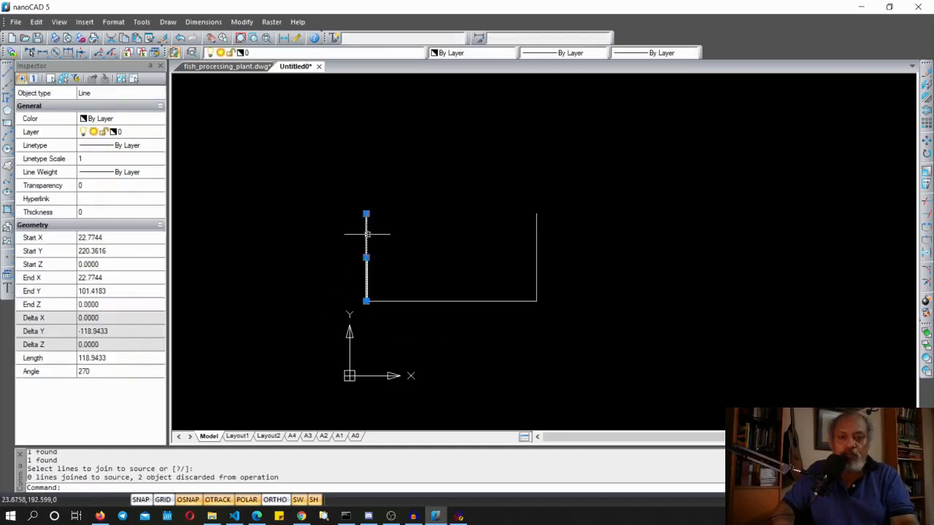
pyautogui.press('Escape')
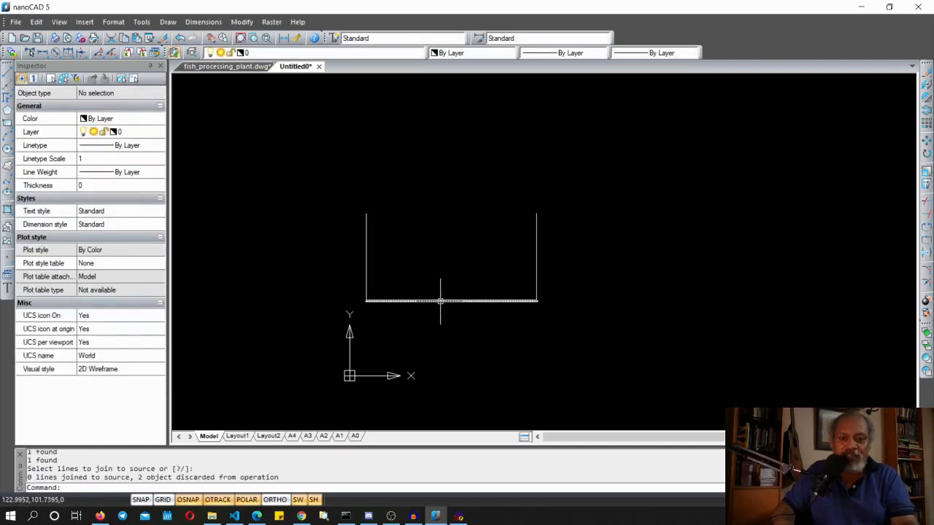
pyautogui.click(440, 301)
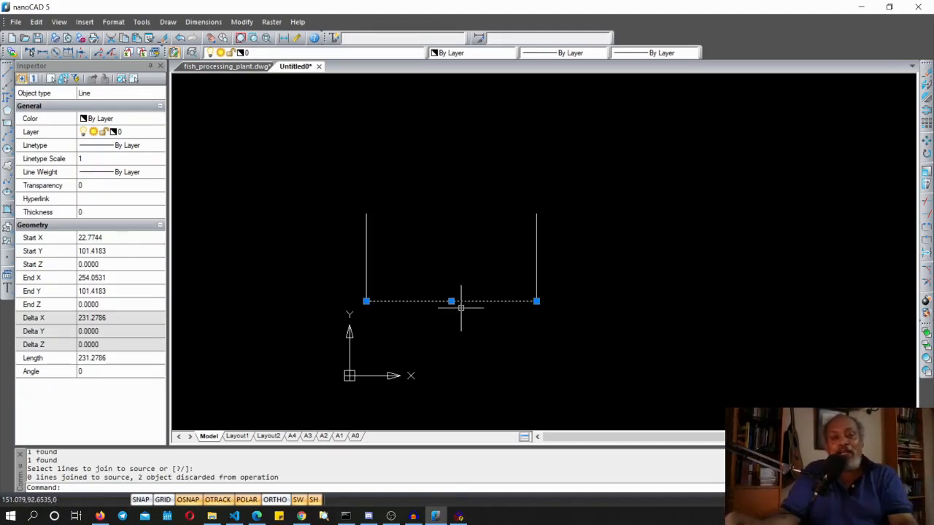
pyautogui.scroll(4, 470, 324)
pyautogui.scroll(-2, 470, 324)
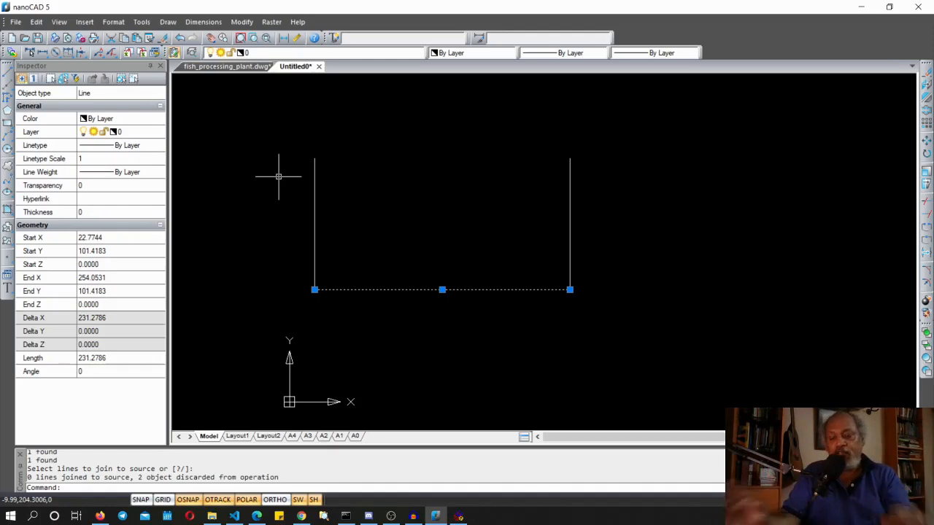
# Redraw the top edge across the open rectangle's upper corners with the LINE command
pyautogui.write('LINE')
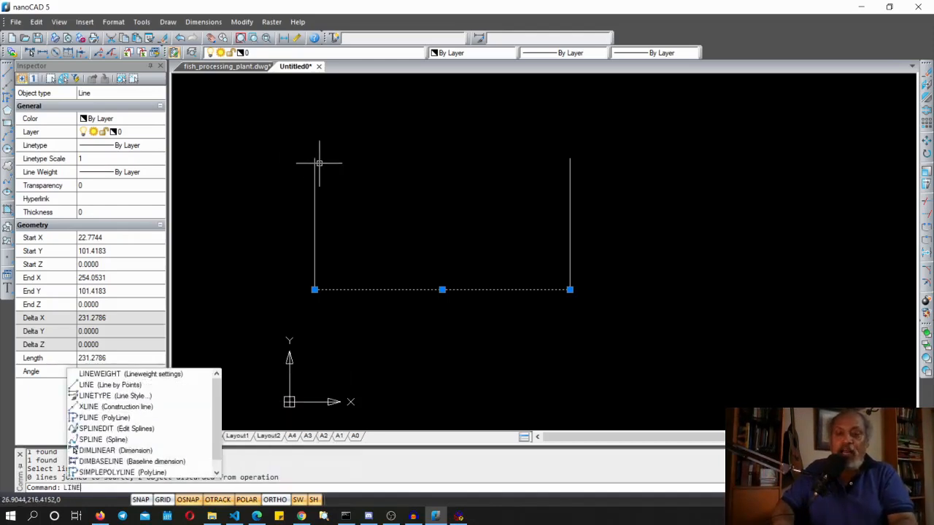
pyautogui.press('Return')
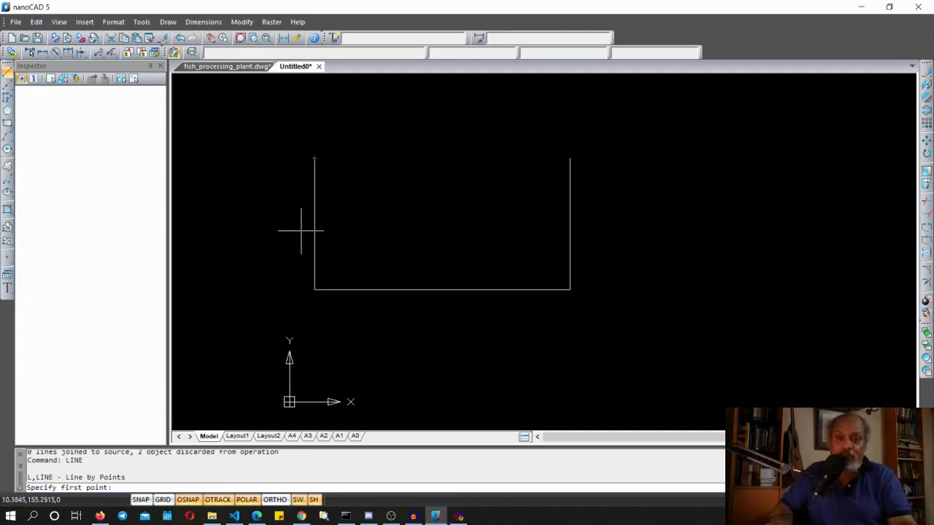
pyautogui.click(314, 158)
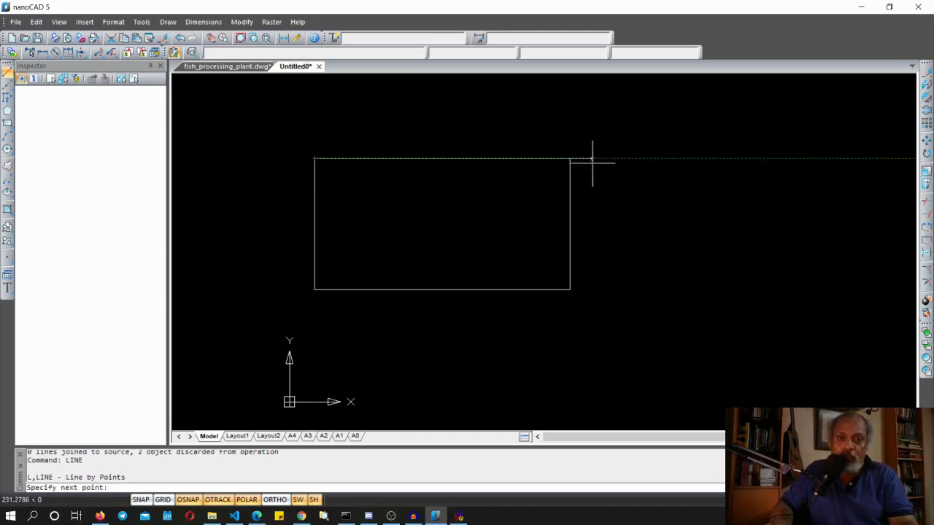
pyautogui.click(570, 158)
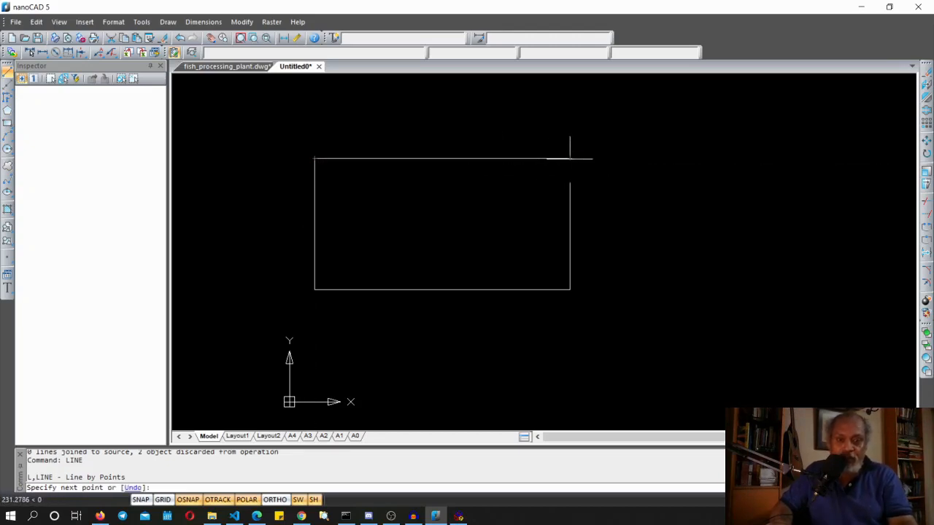
pyautogui.press('Return')
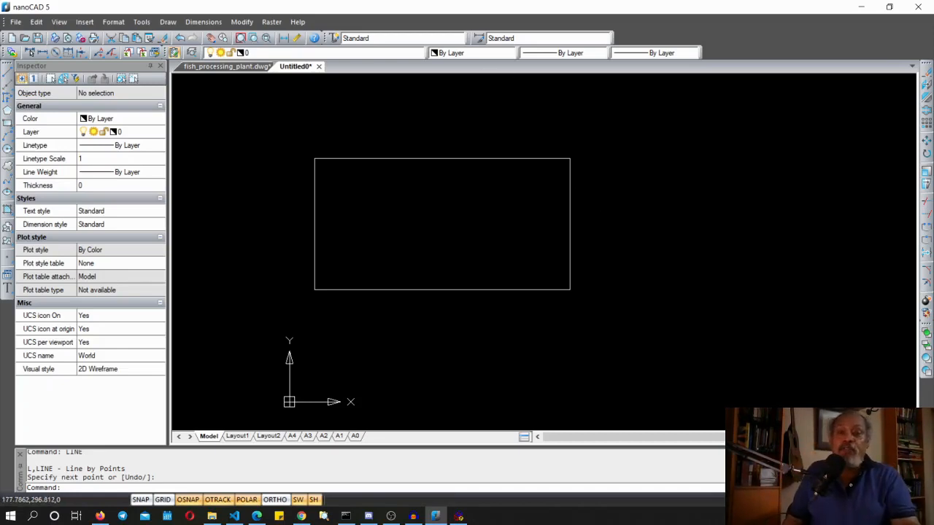
# Switch to the fish_processing_plant.dwg drawing, zoom around its plan, and return to the Untitled0 drawing
pyautogui.click(237, 66)
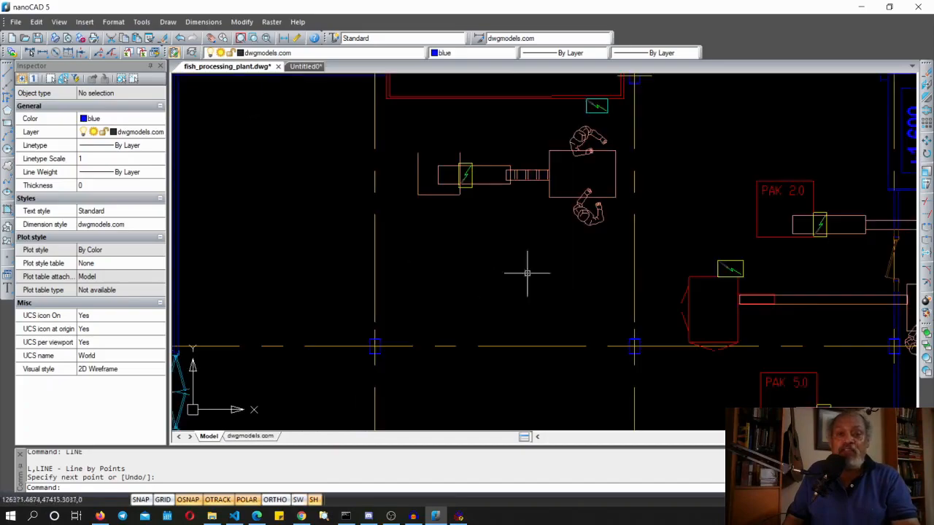
pyautogui.scroll(-10, 492, 334)
pyautogui.scroll(4, 491, 333)
pyautogui.scroll(5, 492, 334)
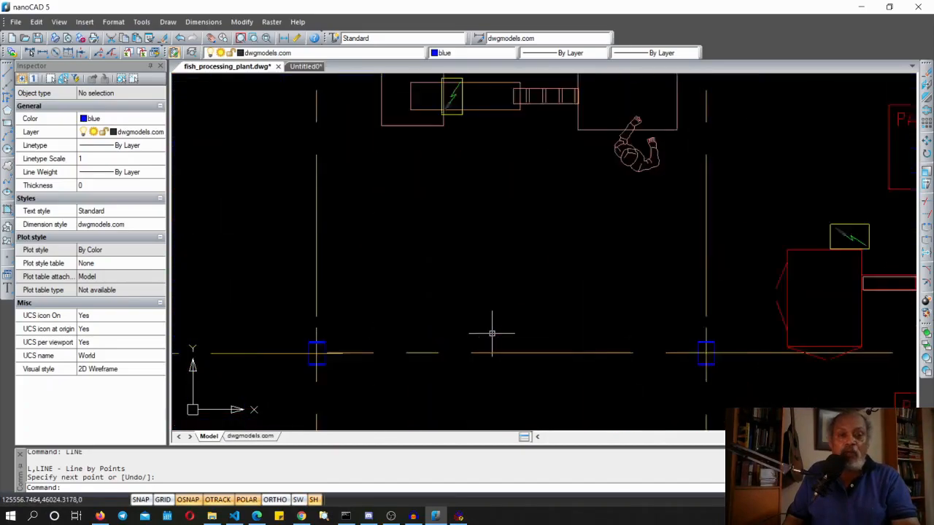
pyautogui.scroll(-10, 490, 328)
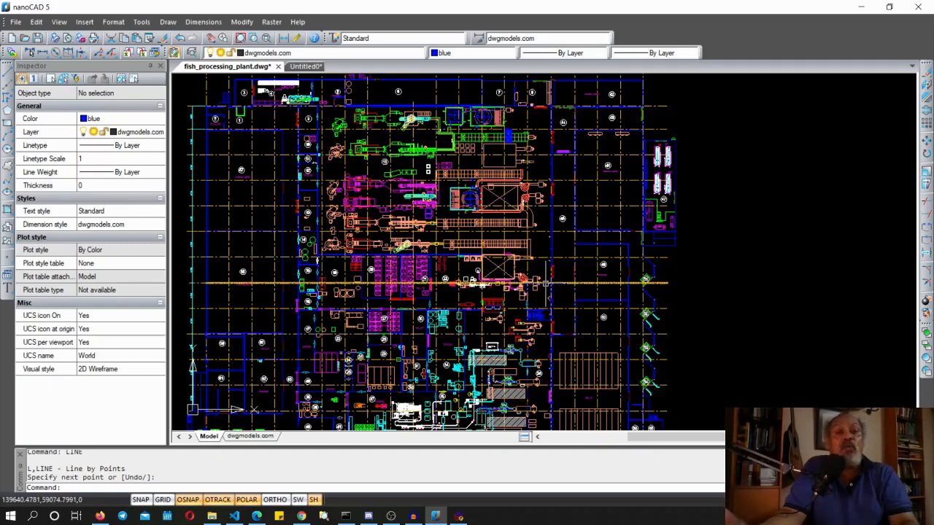
pyautogui.moveTo(546, 284)
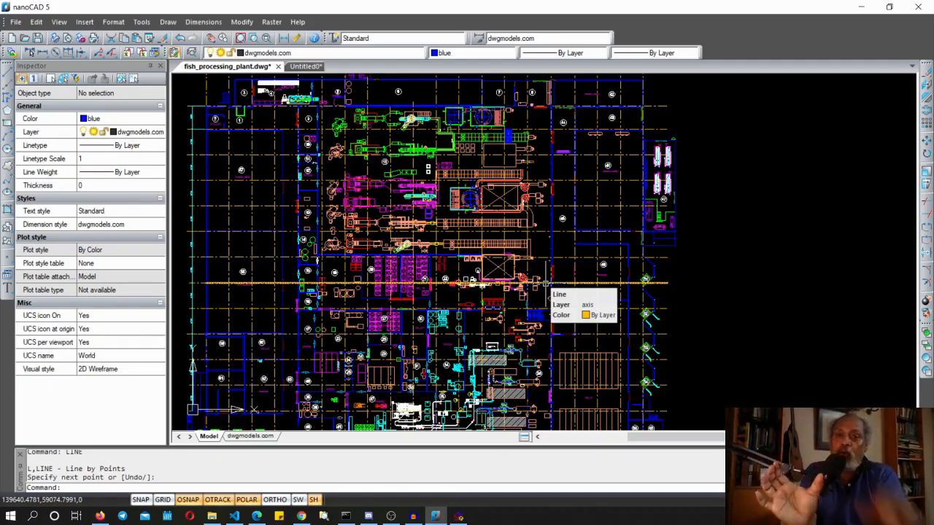
pyautogui.click(305, 67)
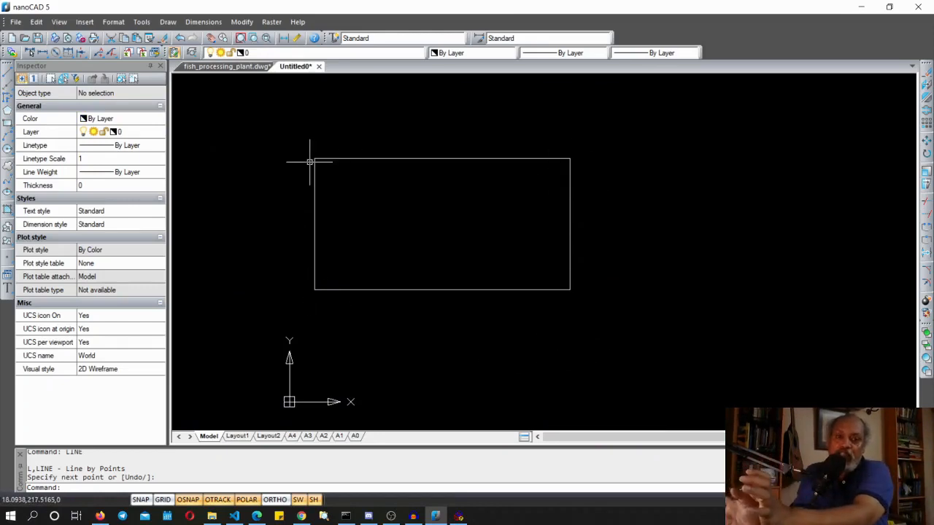
# Move the rectangle's top line upward by its midpoint grip, then undo the move
pyautogui.click(369, 158)
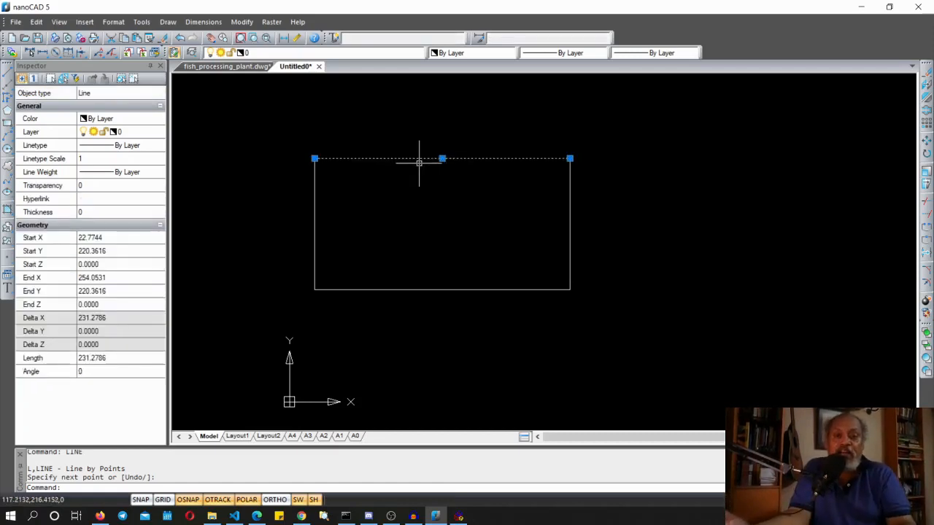
pyautogui.click(442, 158)
pyautogui.click(460, 112)
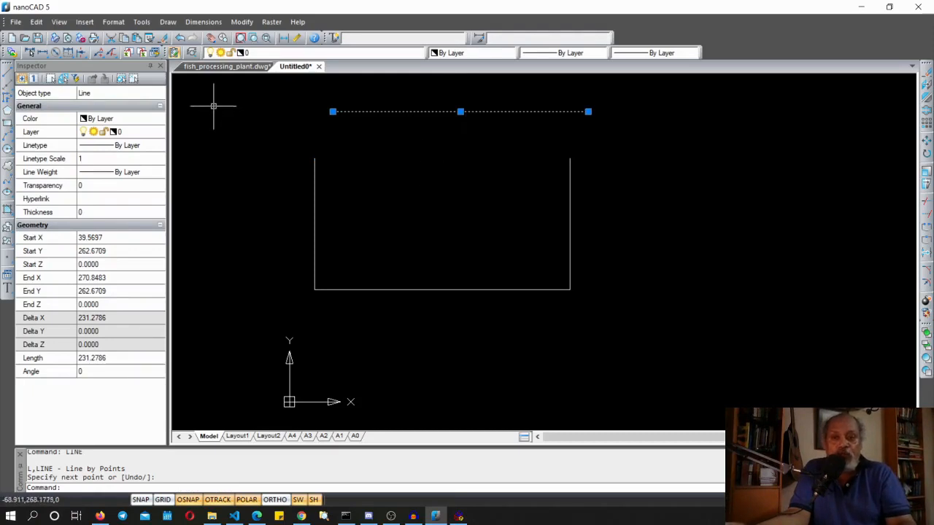
pyautogui.hotkey('ctrl', 'z')
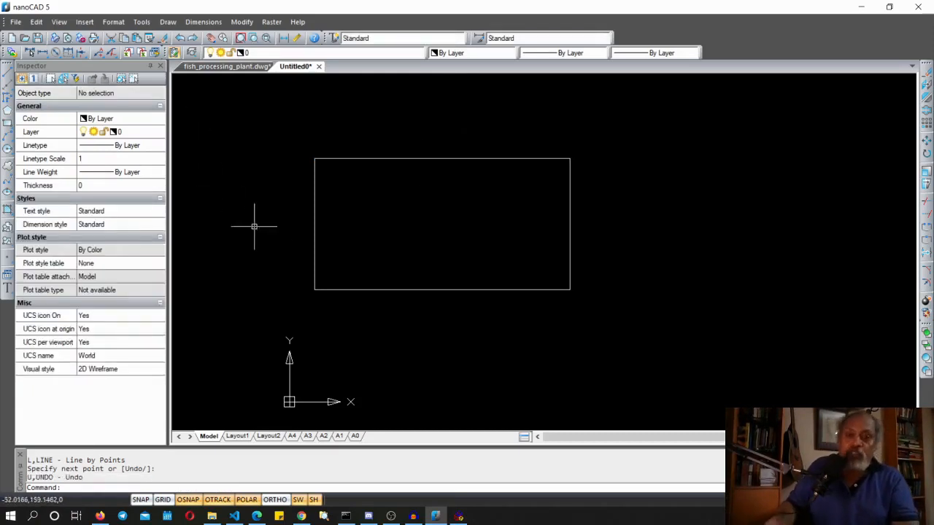
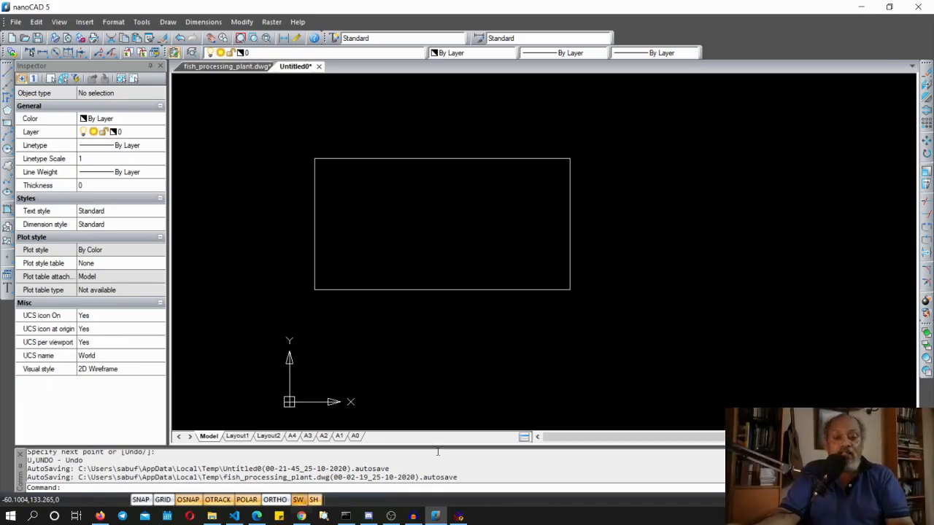
# Switch to TAD Designer and try pulling a chajja corner to the helper, then undo it
pyautogui.click(459, 516)
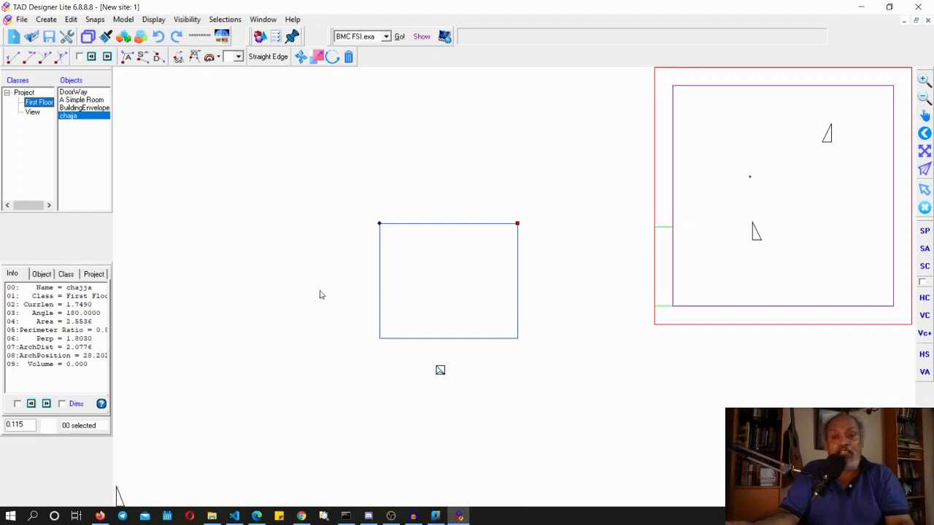
pyautogui.click(130, 61)
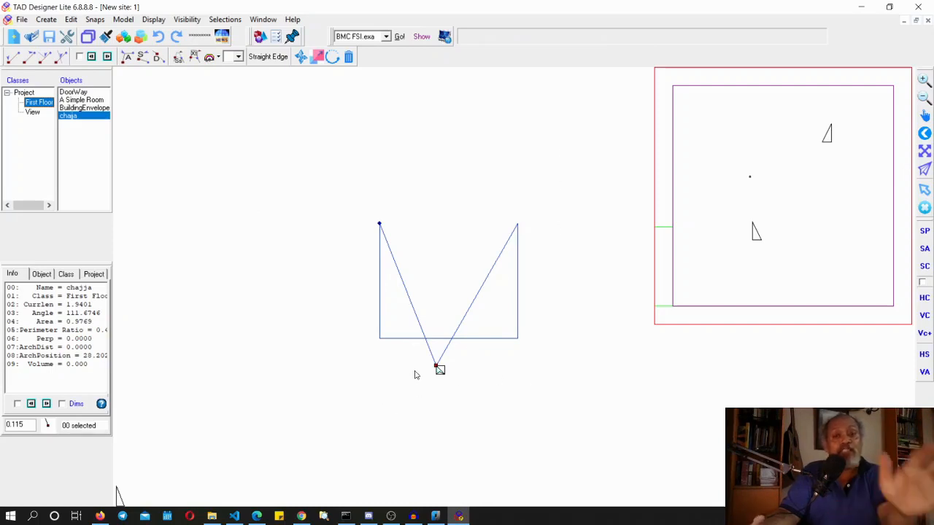
pyautogui.click(161, 41)
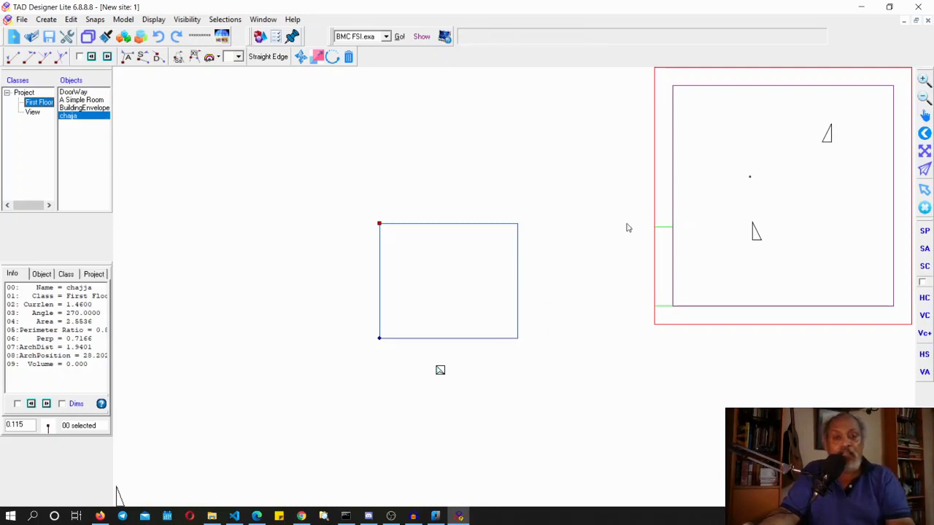
# Close the current site without saving it
pyautogui.click(929, 21)
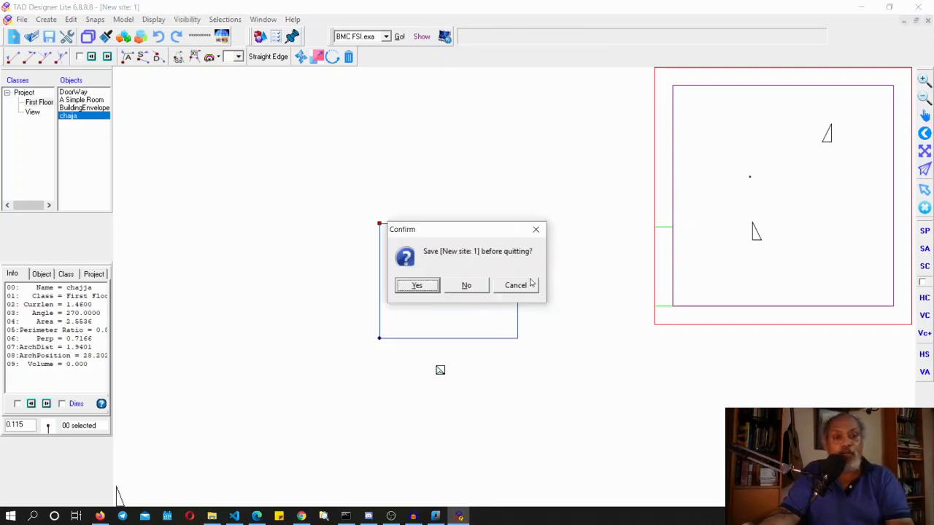
pyautogui.click(467, 284)
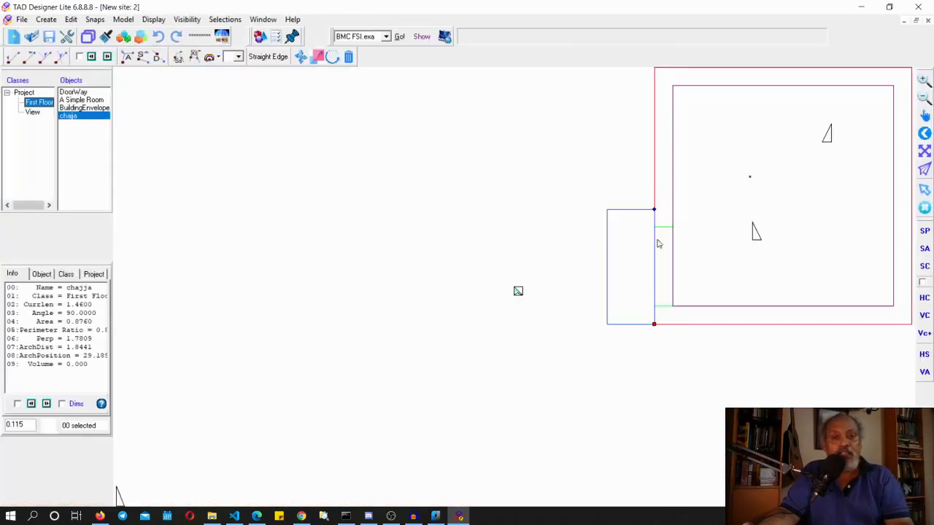
# Move the chajja away from the building and stretch its current side to match the arch
pyautogui.moveTo(656, 329); pyautogui.dragTo(419, 329)
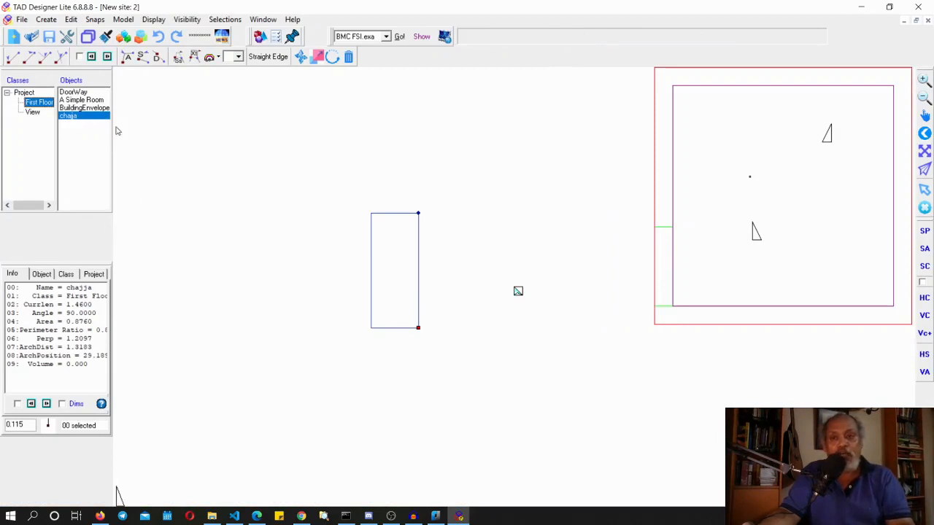
pyautogui.click(52, 325)
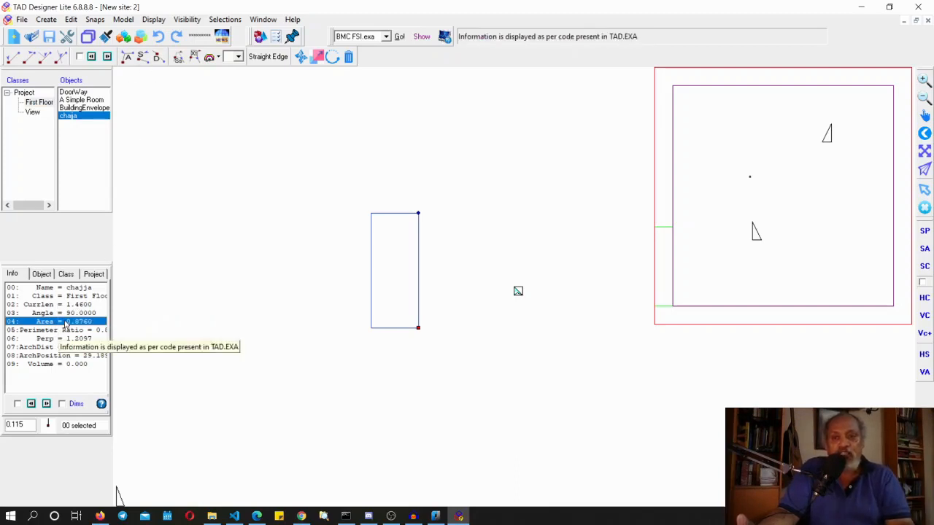
pyautogui.click(180, 60)
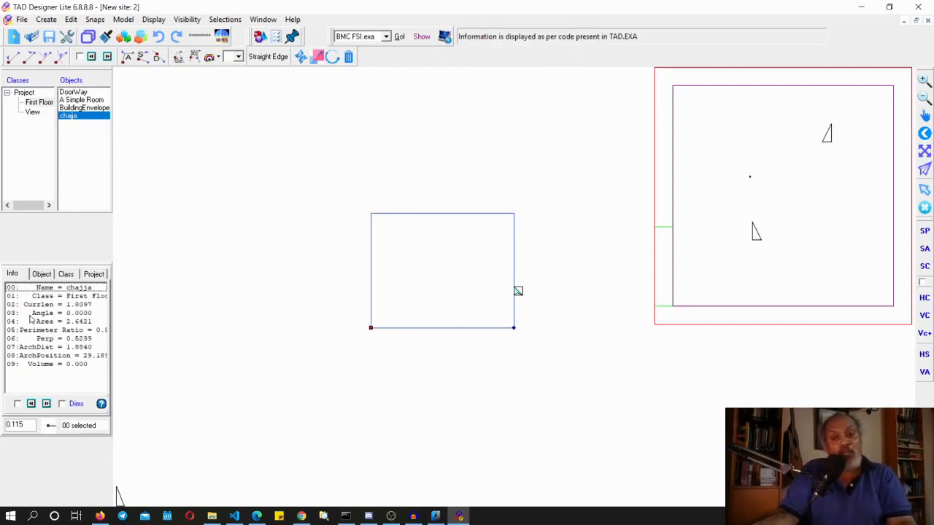
pyautogui.click(68, 321)
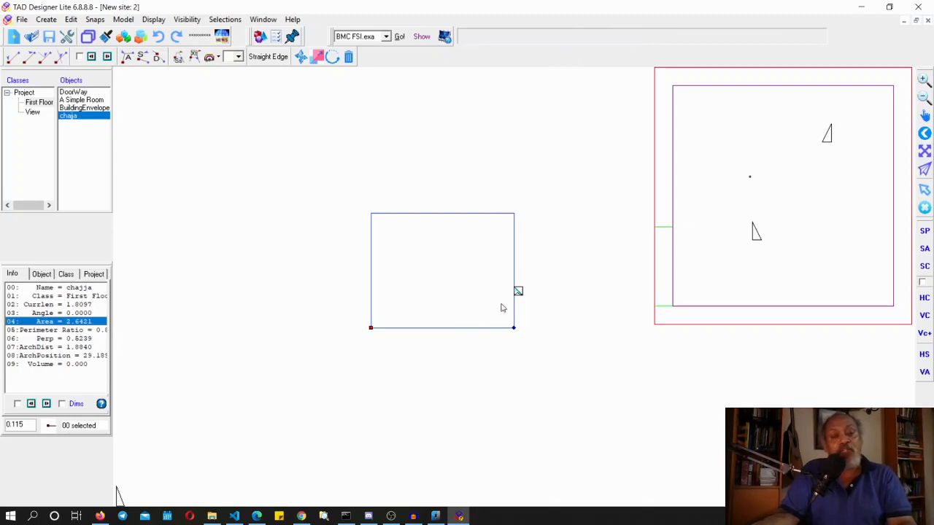
# Place the helper above the chajja's top edge, try a corner edit there, and undo it twice
pyautogui.moveTo(518, 292); pyautogui.dragTo(458, 194)
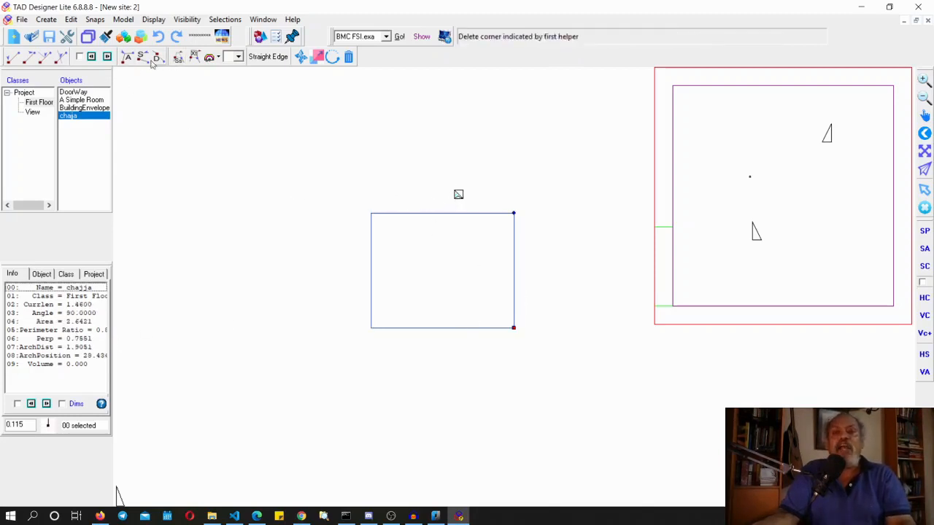
pyautogui.click(126, 58)
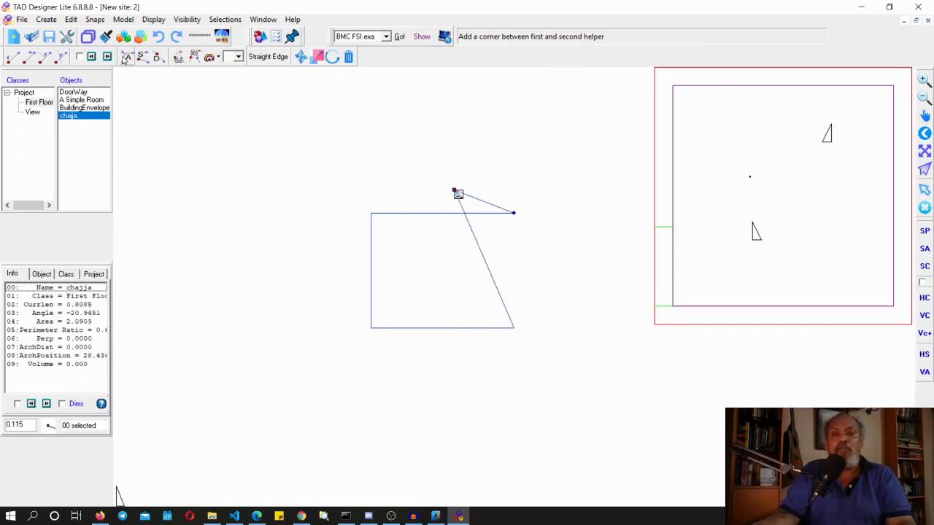
pyautogui.click(160, 38)
pyautogui.click(159, 38)
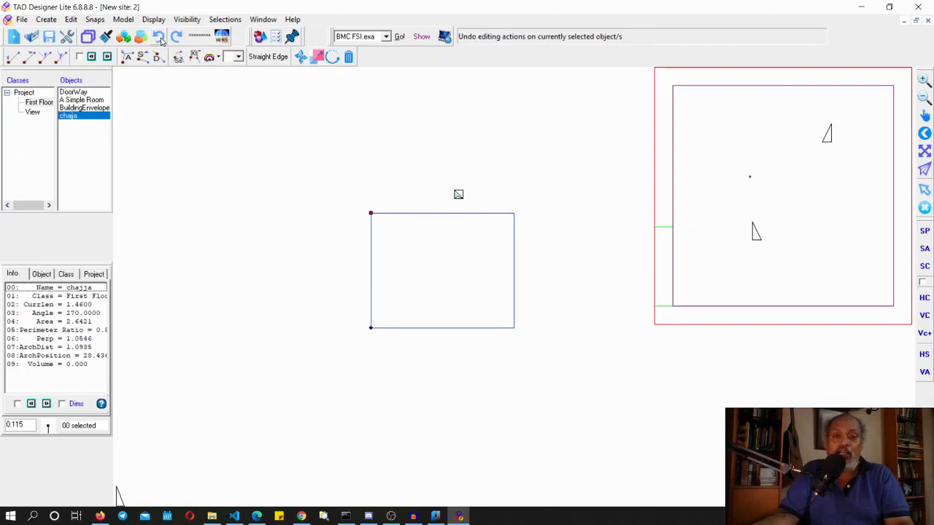
# Add a corner between the helpers to give the chajja a peaked top edge
pyautogui.click(126, 58)
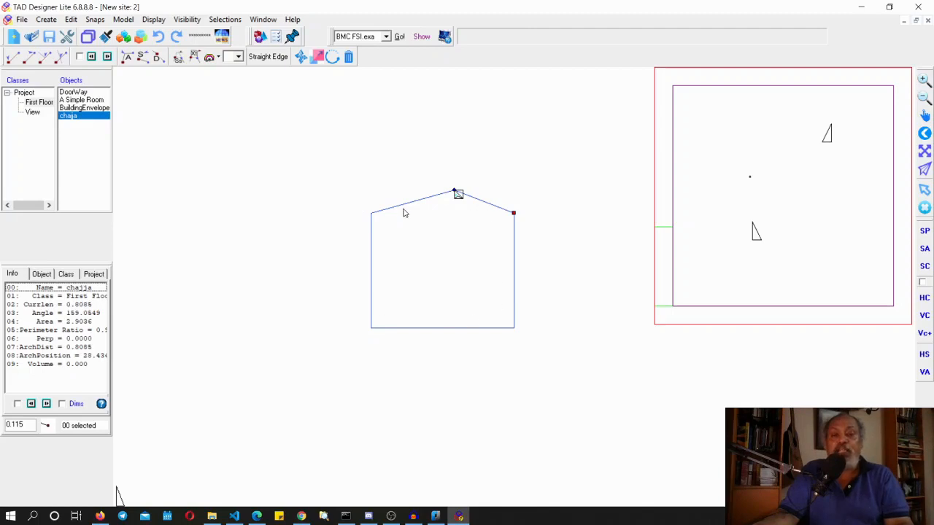
pyautogui.click(78, 289)
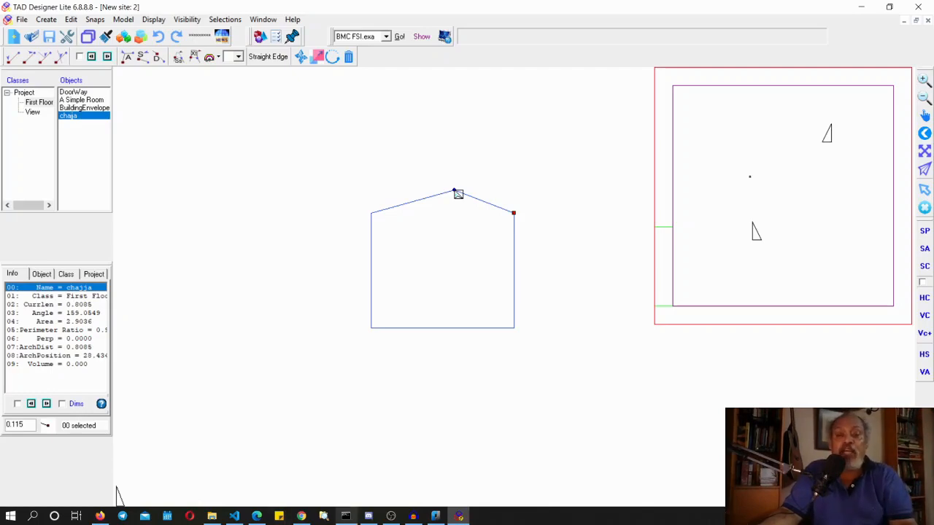
# Switch to nanoCAD's fish_processing_plant.dwg drawing and zoom in and out around its plan
pyautogui.click(436, 517)
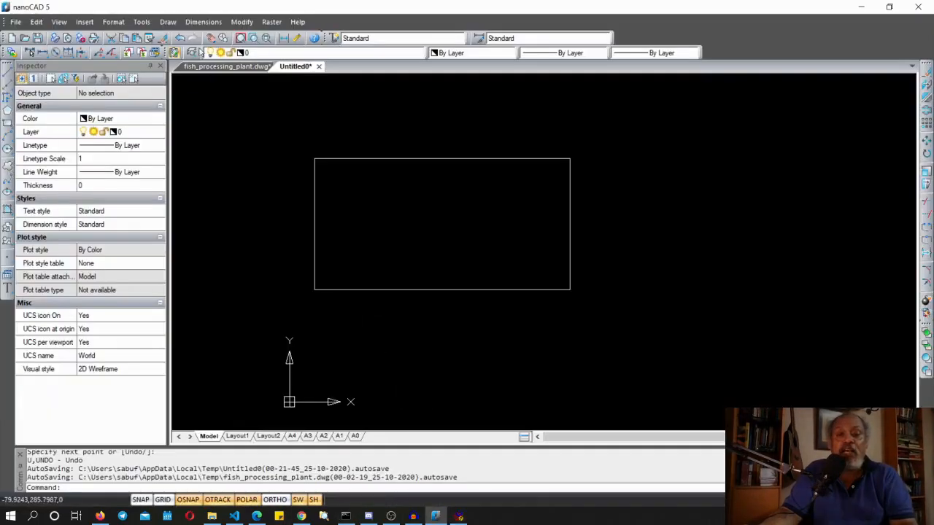
pyautogui.click(217, 66)
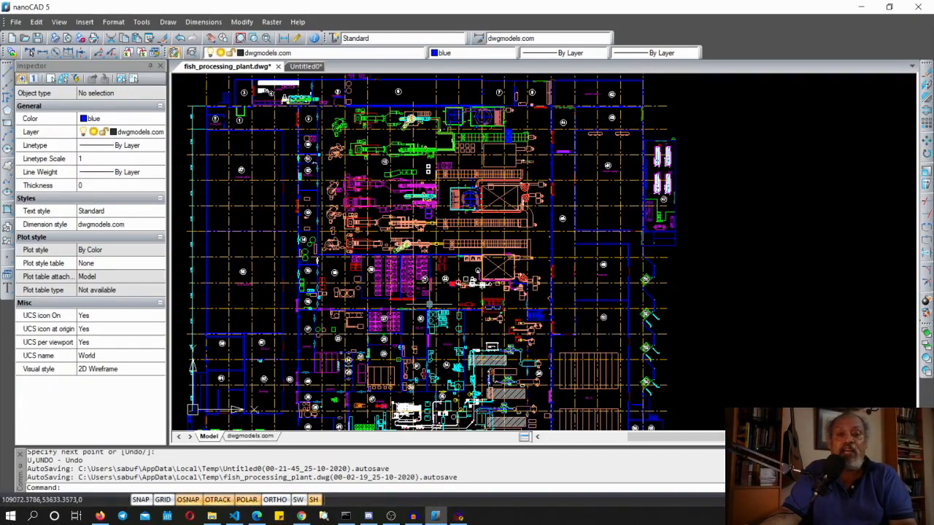
pyautogui.scroll(3, 431, 296)
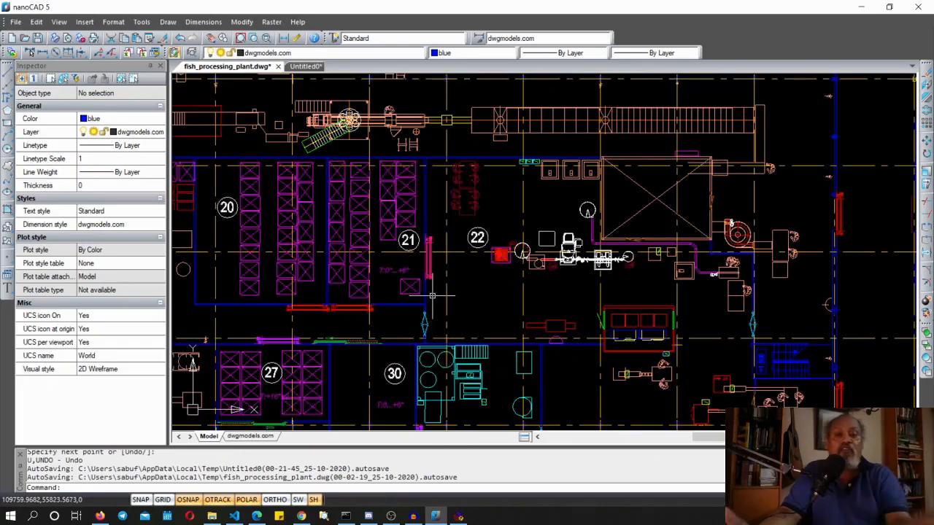
pyautogui.scroll(-3, 432, 296)
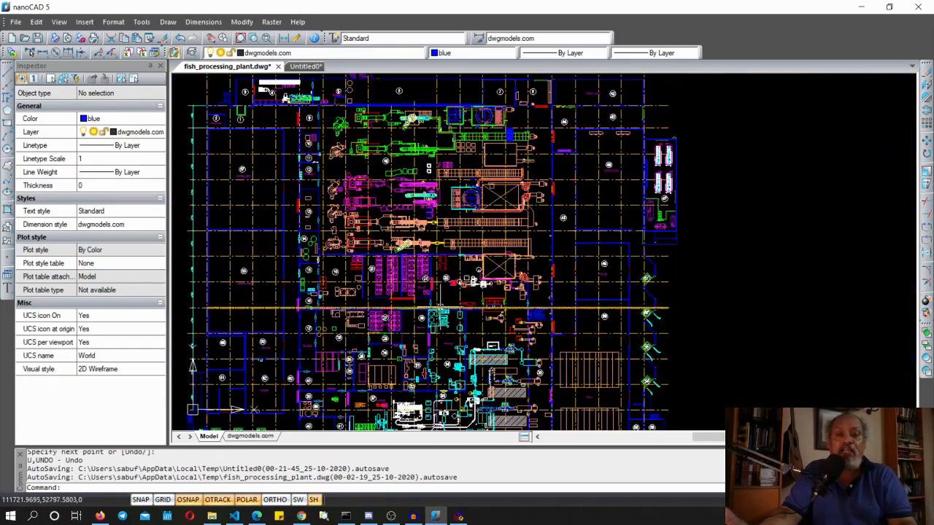
pyautogui.scroll(2, 435, 294)
pyautogui.scroll(-4, 435, 294)
pyautogui.scroll(3, 438, 299)
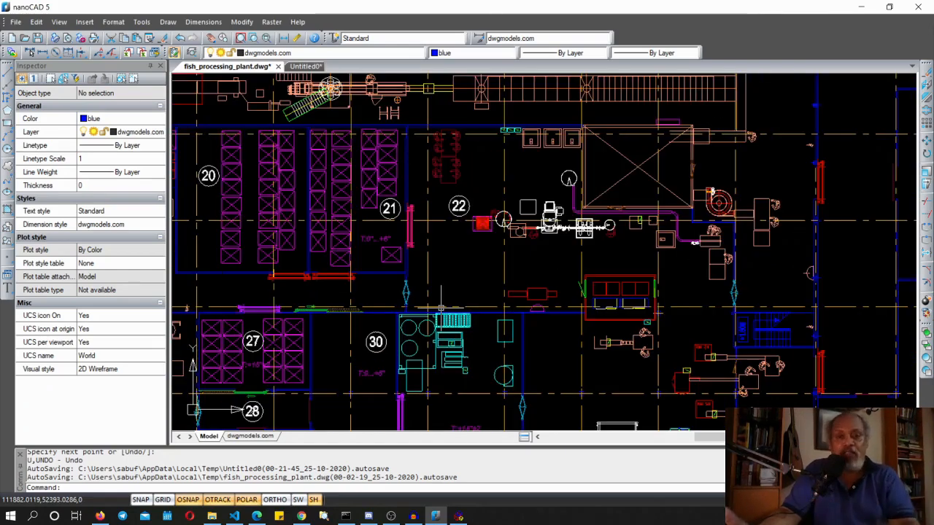
pyautogui.scroll(-4, 441, 308)
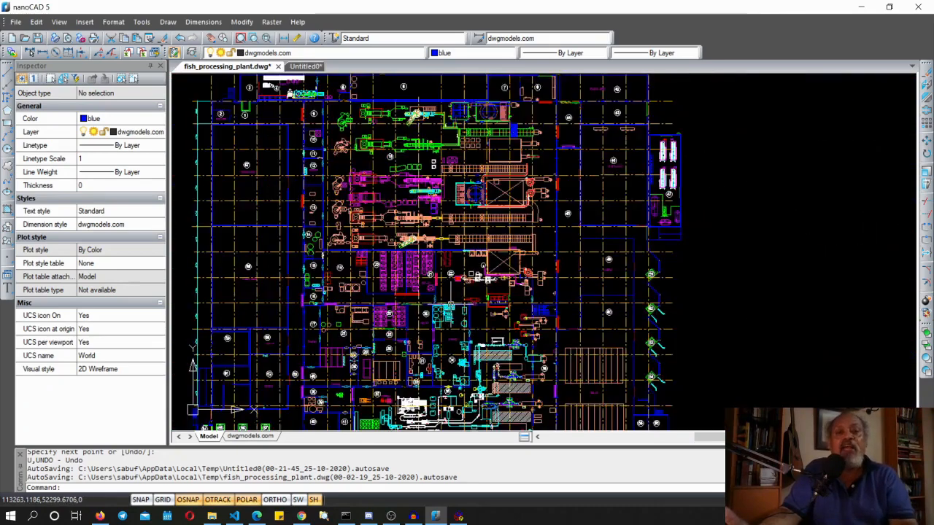
pyautogui.scroll(3, 441, 303)
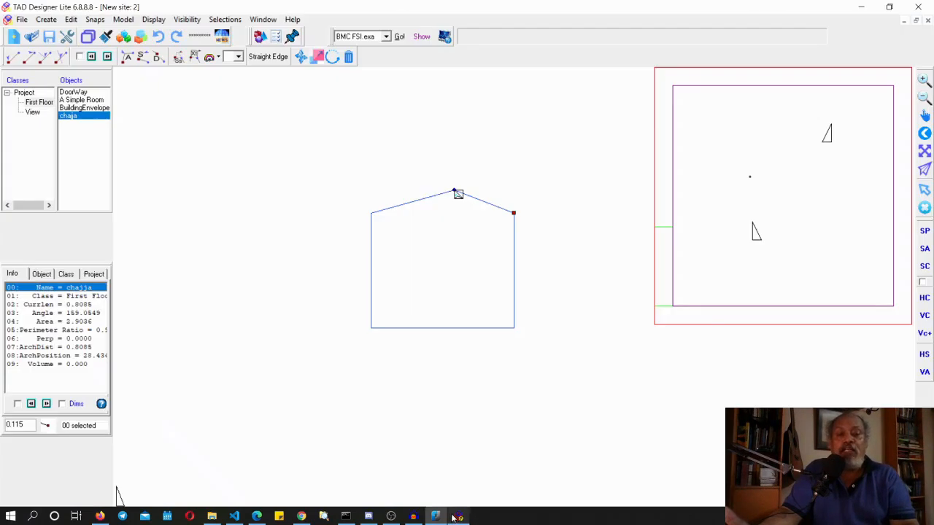
# Return to TAD Designer and open the recent Bmcsample2.td5 sample file
pyautogui.click(459, 516)
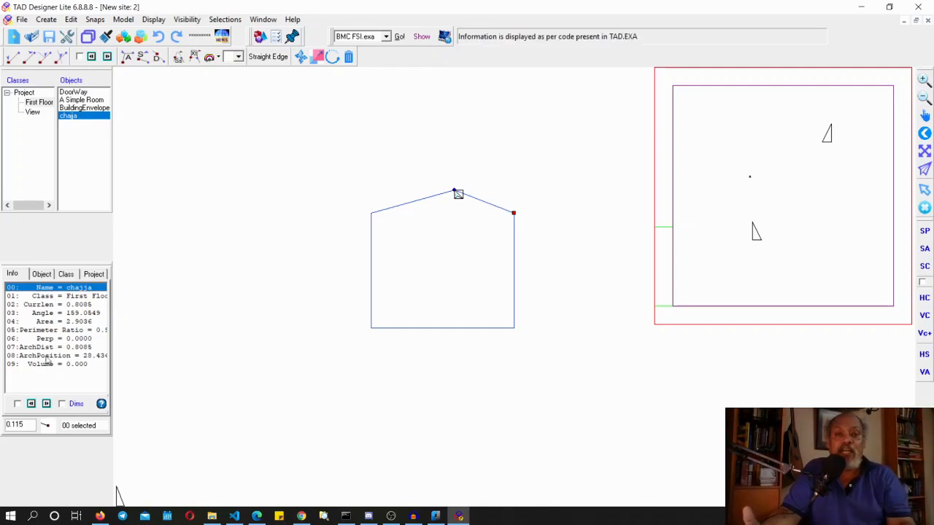
pyautogui.click(21, 20)
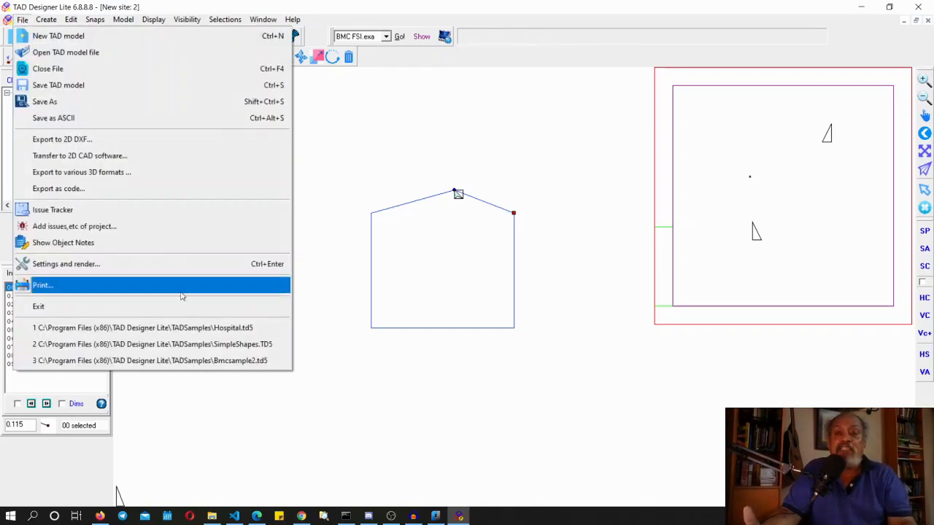
pyautogui.click(168, 361)
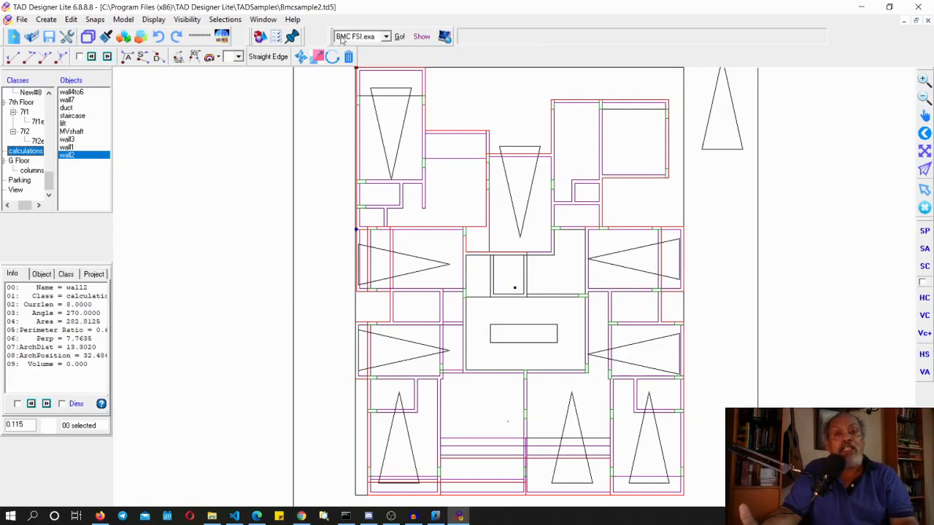
# Run the BMC FSI.exa application and review the Ardela messages before closing them
pyautogui.click(365, 38)
pyautogui.click(355, 40)
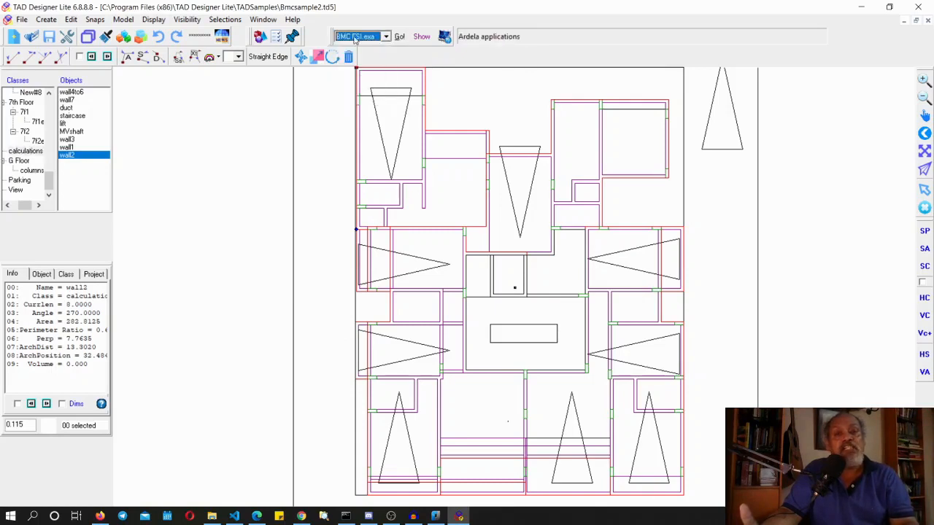
pyautogui.click(401, 42)
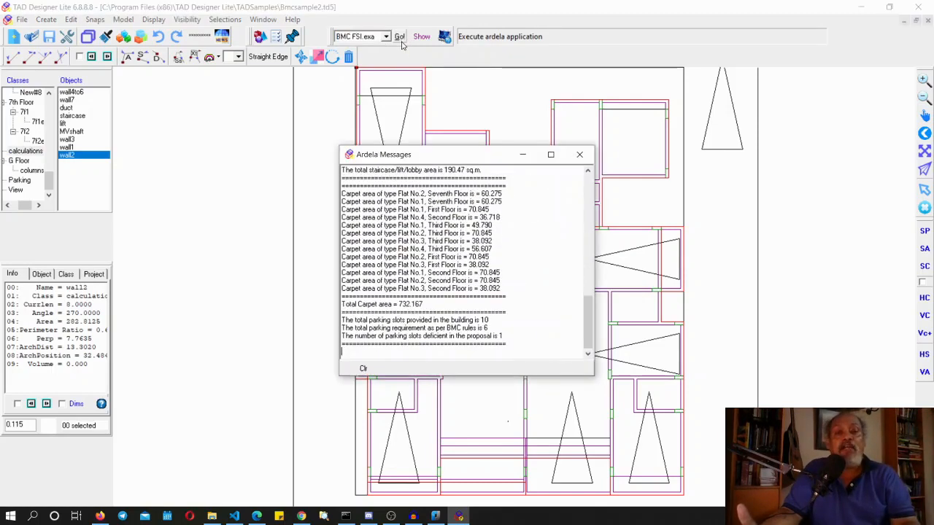
pyautogui.moveTo(588, 321)
pyautogui.mouseDown()
pyautogui.moveTo(583, 213)
pyautogui.moveTo(584, 320)
pyautogui.mouseUp()
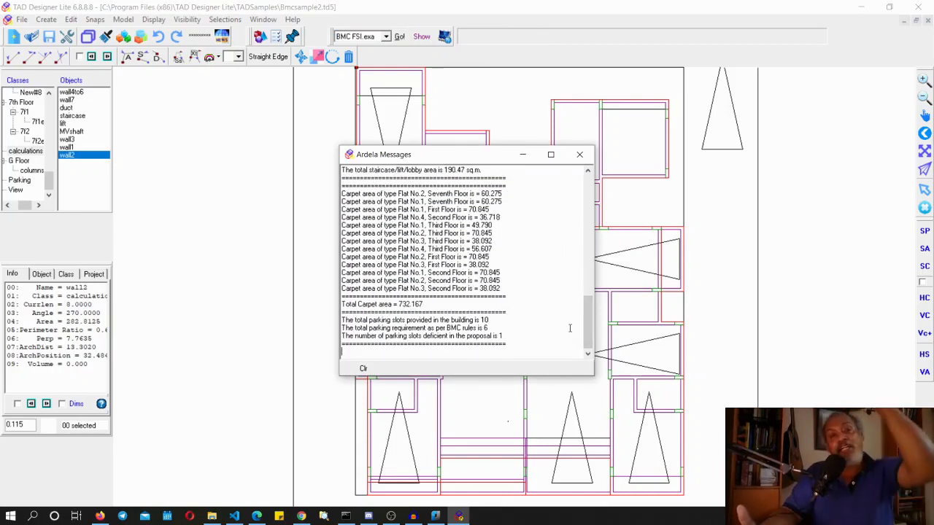
pyautogui.click(580, 154)
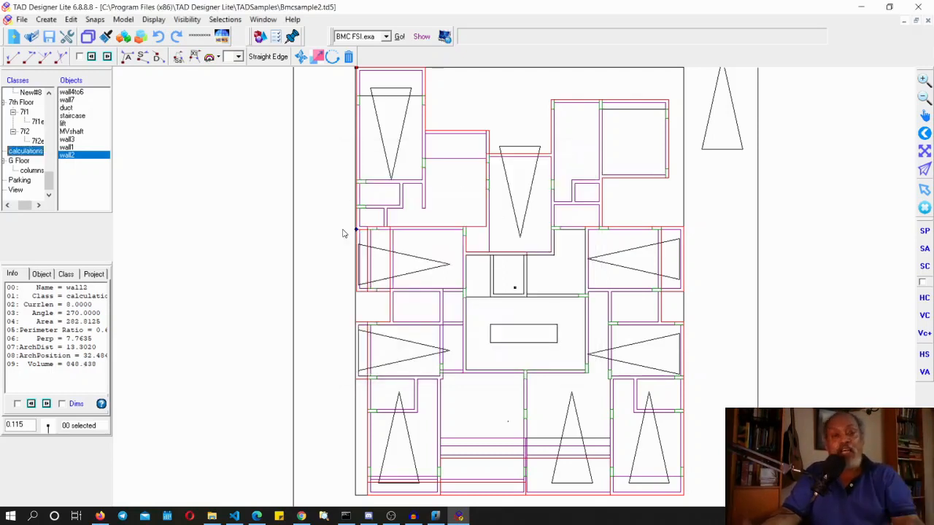
# Select the wall4to6 object and shift its corner down to the lower wall line
pyautogui.click(619, 178)
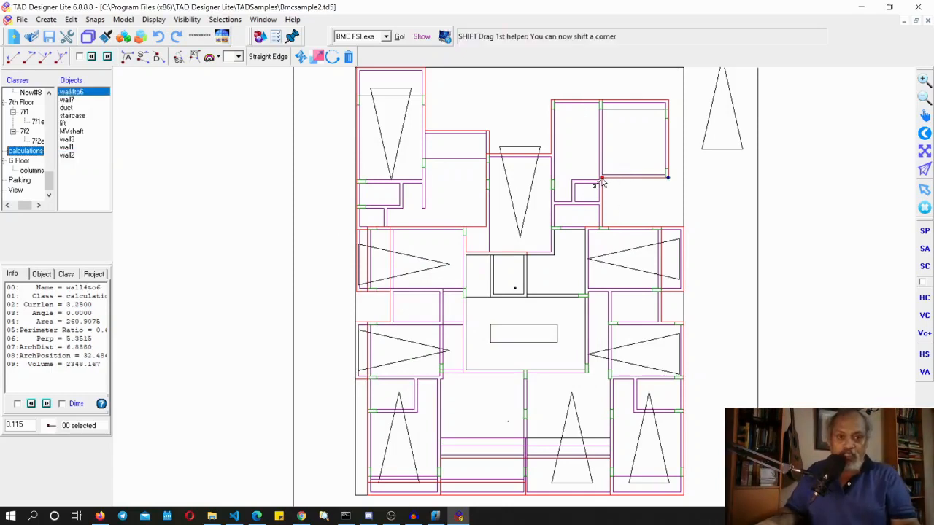
pyautogui.keyDown('shift'); pyautogui.moveTo(601, 181); pyautogui.dragTo(603, 226); pyautogui.keyUp('shift')
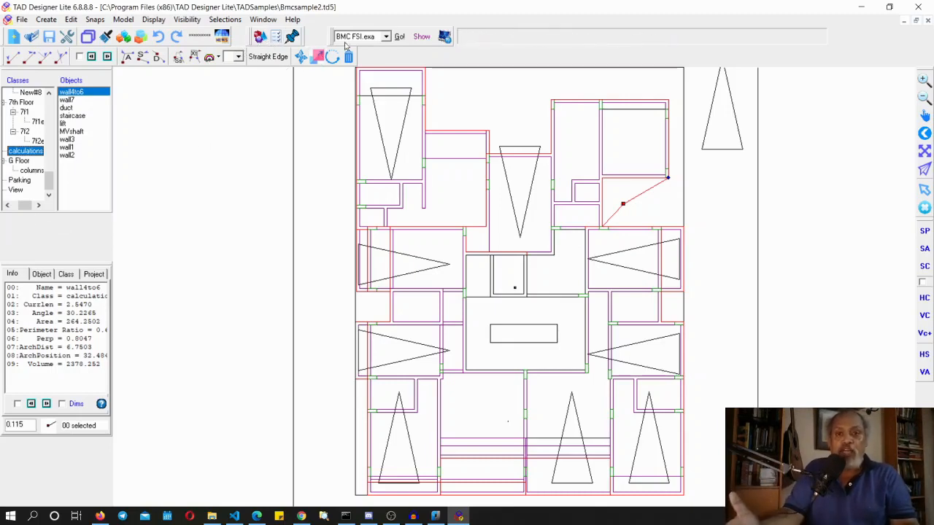
# Rerun the BMC FSI.exa calculation, scroll to the FSI area result, highlight it, and close the messages
pyautogui.click(400, 37)
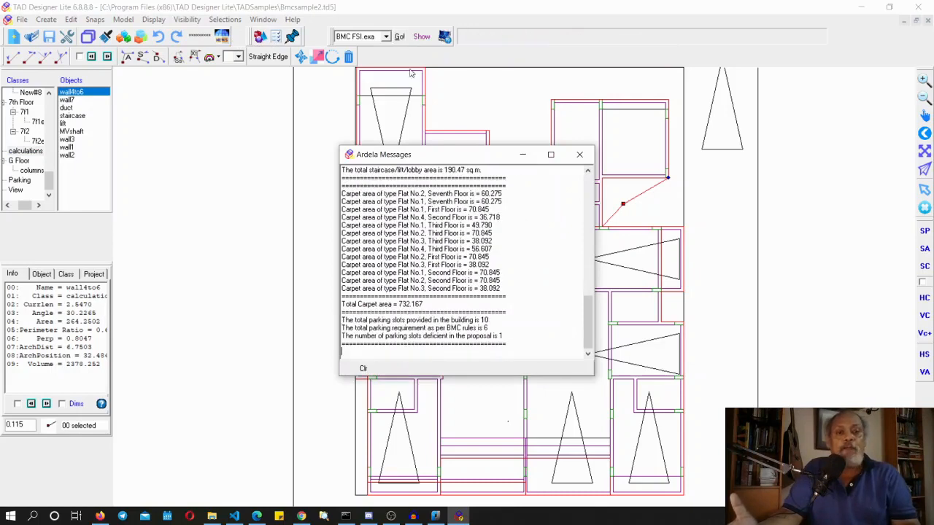
pyautogui.click(588, 185)
pyautogui.click(588, 185)
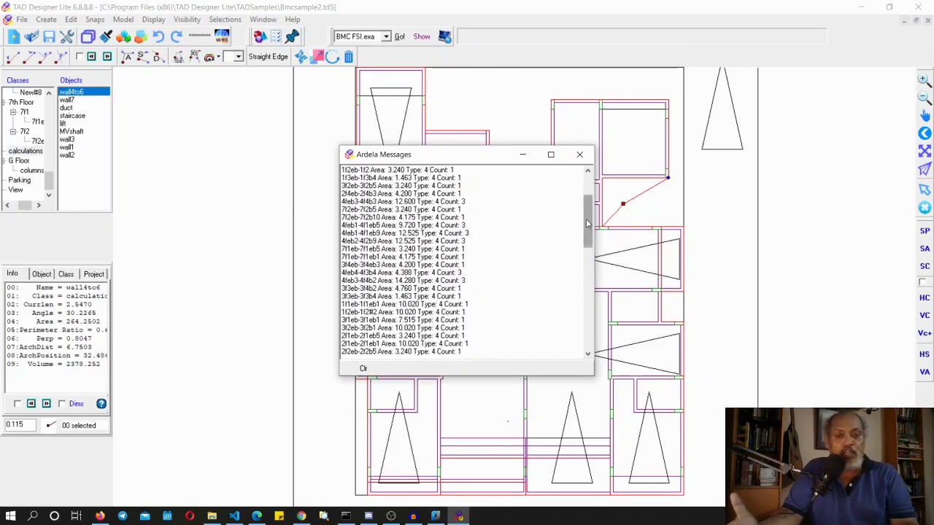
pyautogui.moveTo(589, 219); pyautogui.dragTo(585, 298)
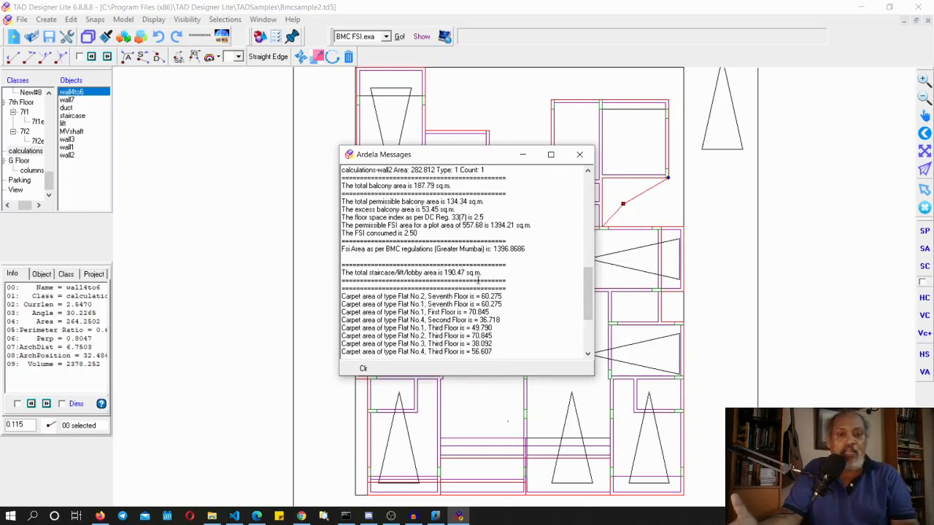
pyautogui.moveTo(494, 249); pyautogui.dragTo(532, 253)
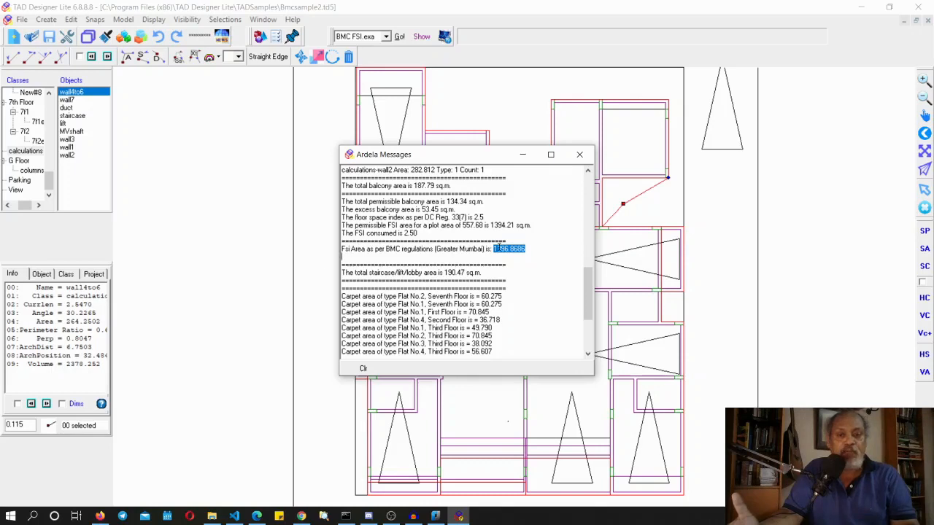
pyautogui.click(579, 154)
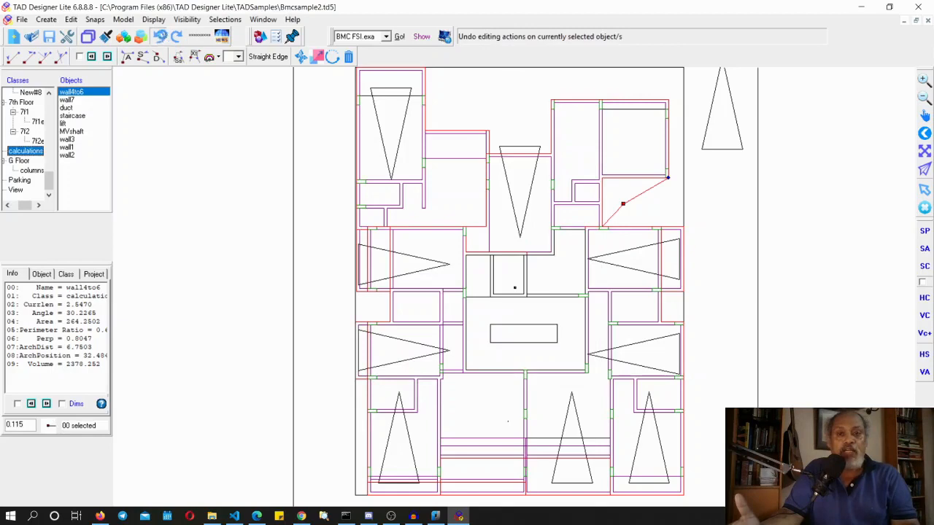
# Undo the wall4to6 corner edit, rerun BMC FSI.exa, and highlight the FSI area result before closing the messages
pyautogui.click(292, 38)
pyautogui.click(399, 36)
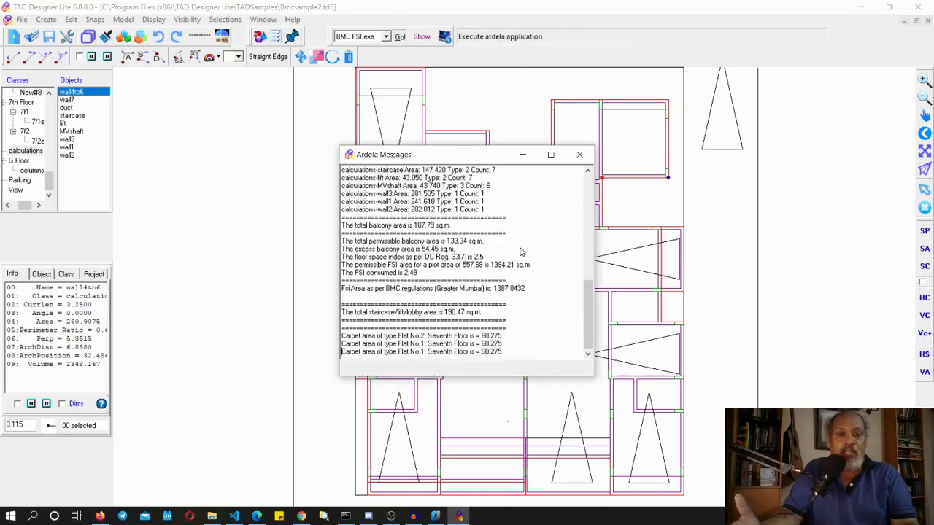
pyautogui.scroll(2, 578, 319)
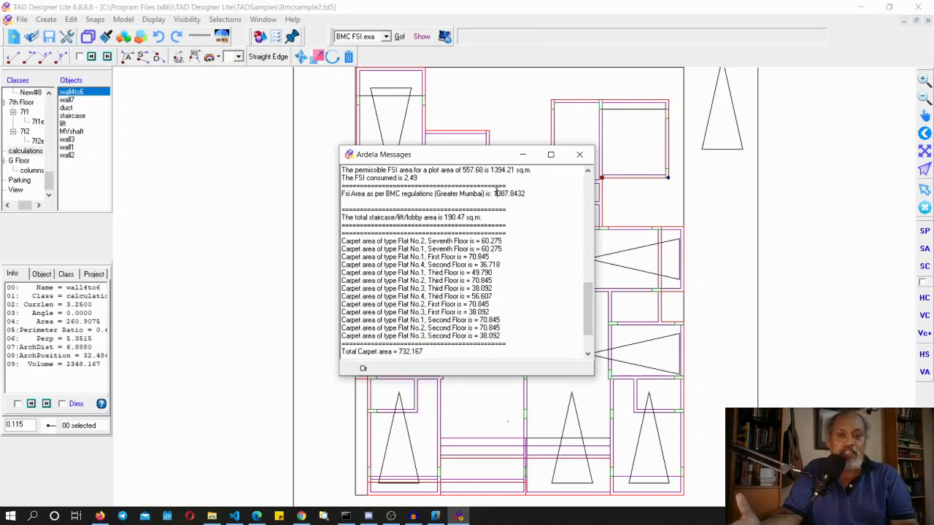
pyautogui.moveTo(496, 194); pyautogui.dragTo(532, 201)
pyautogui.click(580, 154)
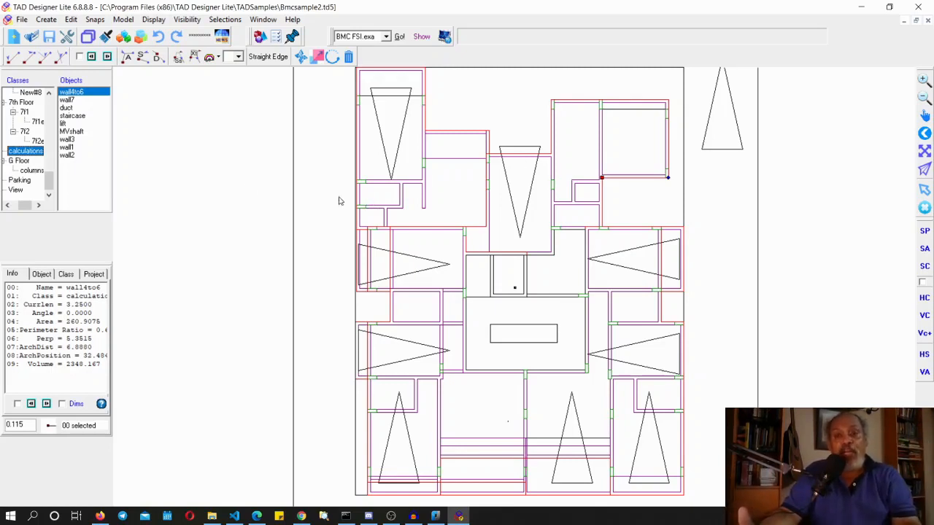
# Close the Bmcsample2 model and open the GeonicsOfficeBuilding.td5 sample file
pyautogui.click(918, 6)
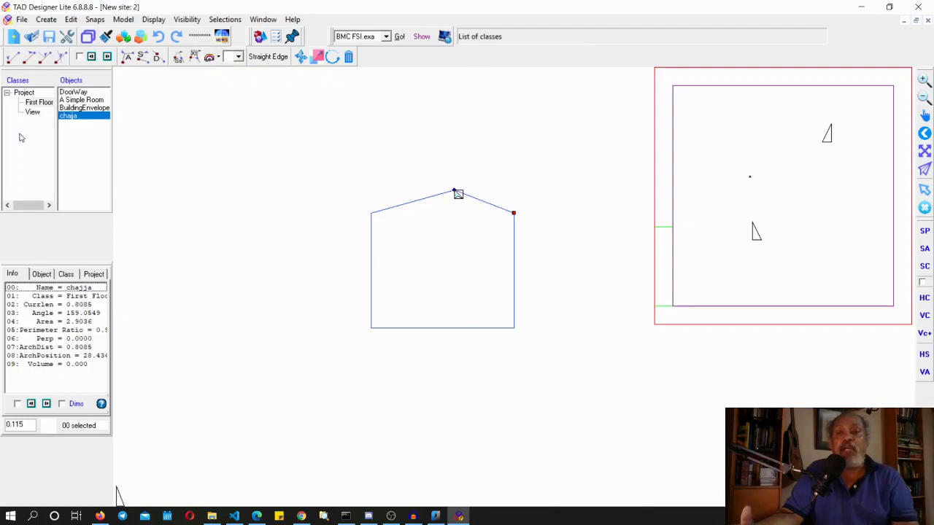
pyautogui.click(31, 37)
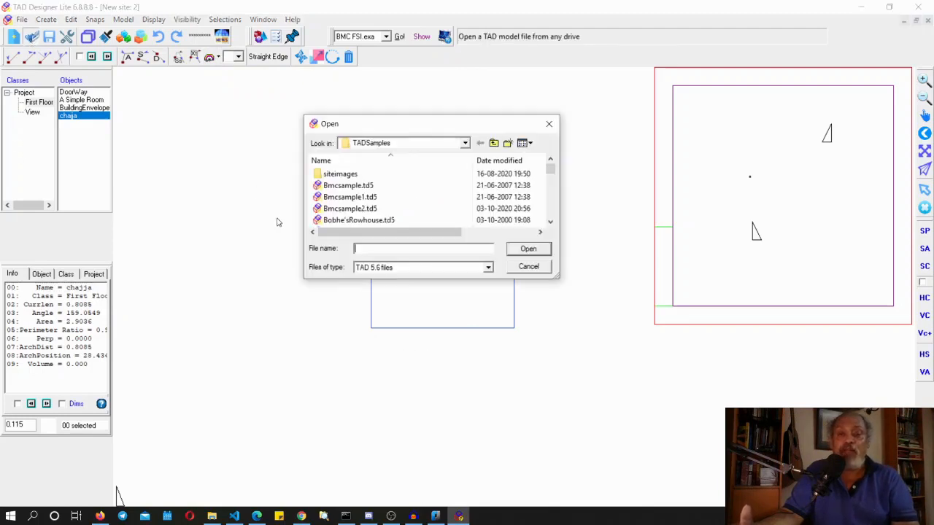
pyautogui.scroll(-5, 362, 213)
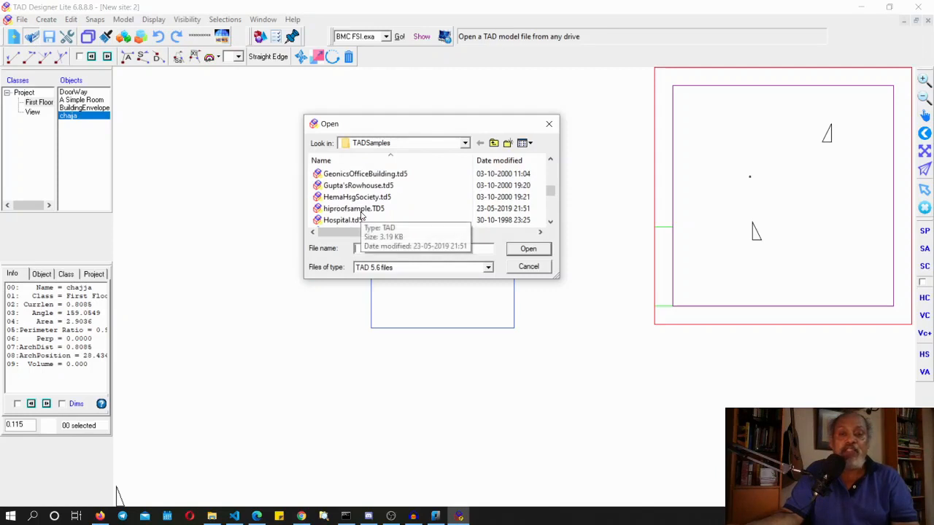
pyautogui.click(365, 175)
pyautogui.click(528, 250)
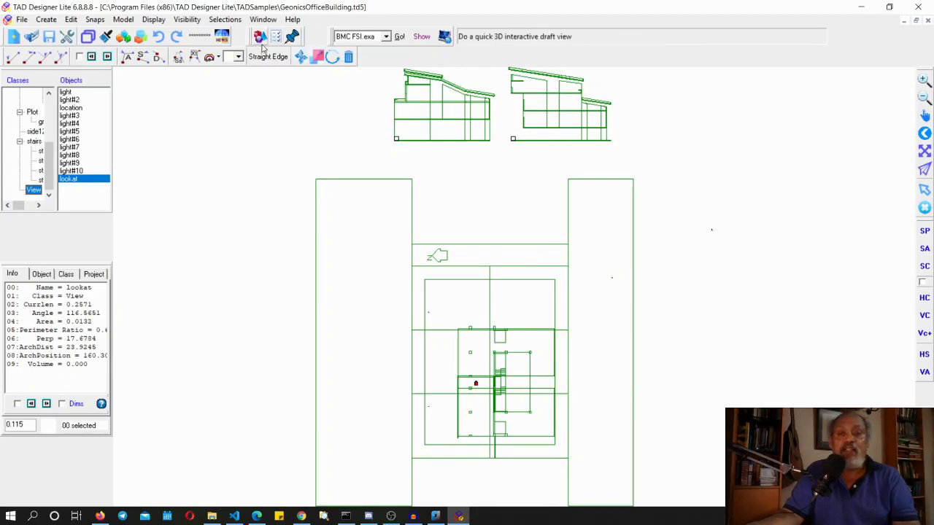
# Open a quick 3D draft preview of the office building, rotate it, and close the preview
pyautogui.click(262, 41)
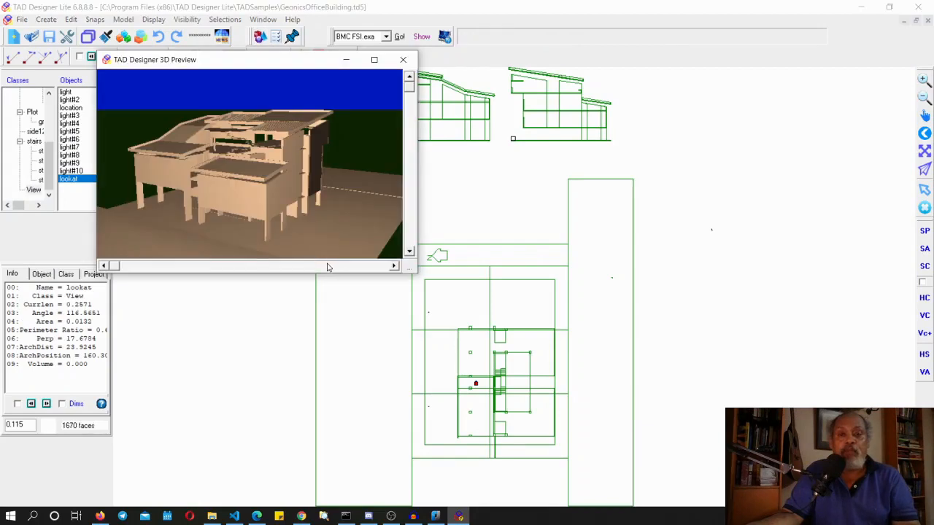
pyautogui.moveTo(328, 265); pyautogui.dragTo(141, 256)
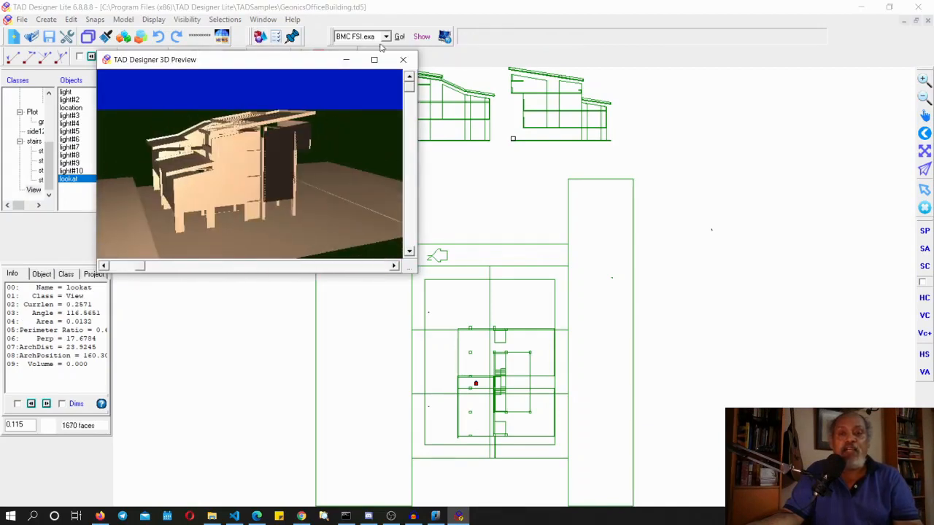
pyautogui.click(403, 59)
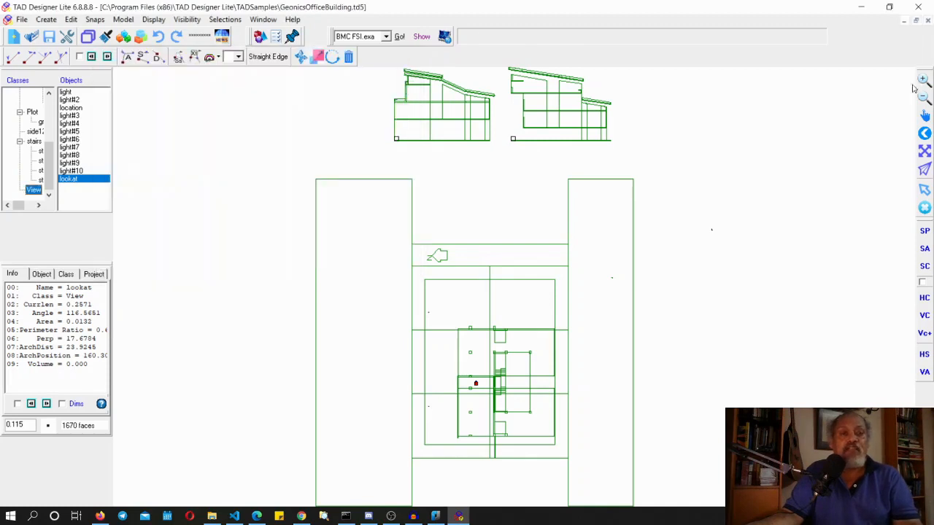
# Close the office building model and open the Dr.Singh'sHospital.td5 sample file
pyautogui.click(928, 19)
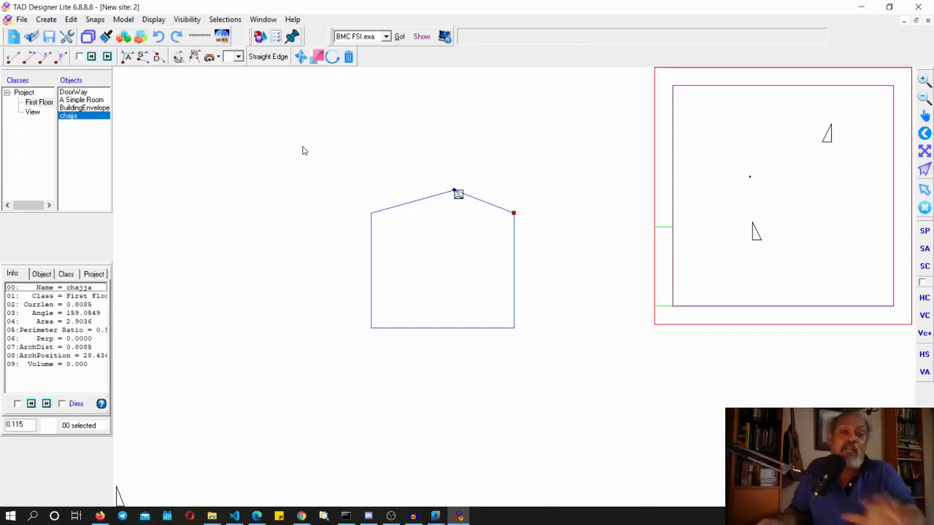
pyautogui.click(27, 40)
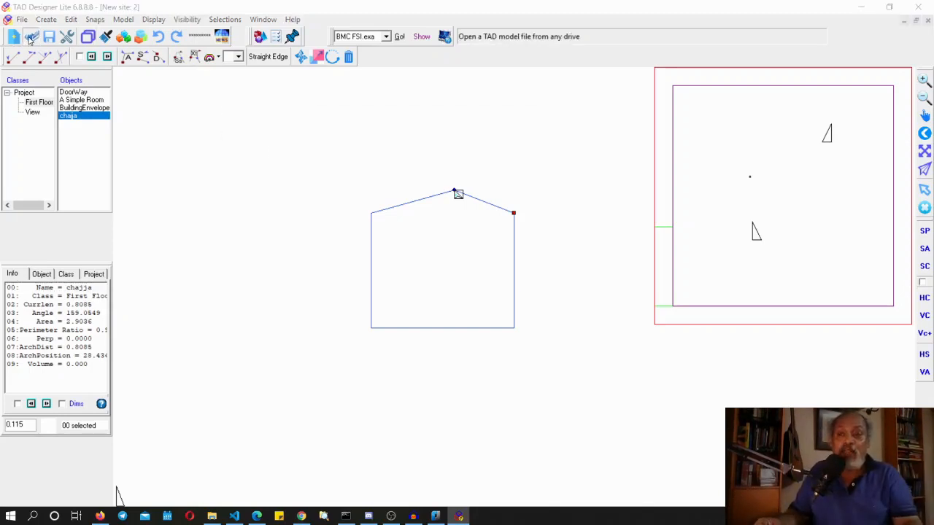
pyautogui.scroll(-2, 365, 196)
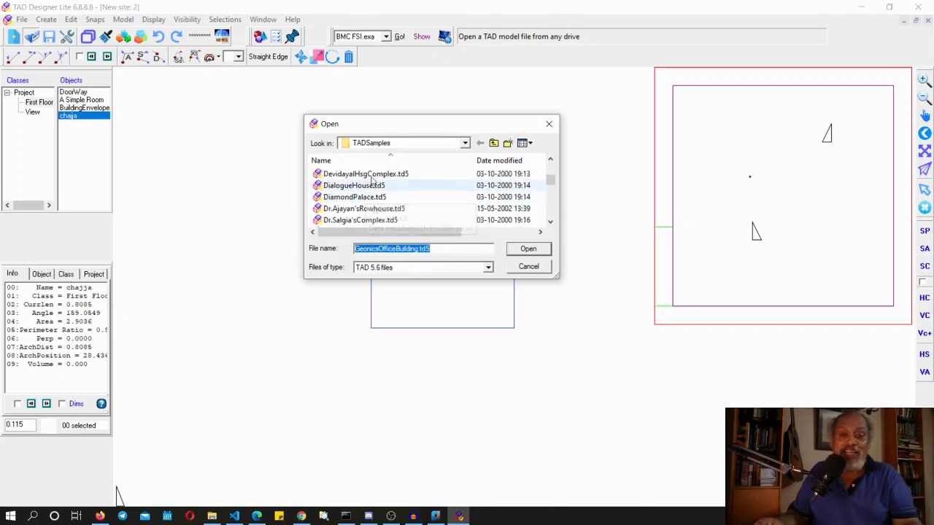
pyautogui.scroll(-1, 376, 215)
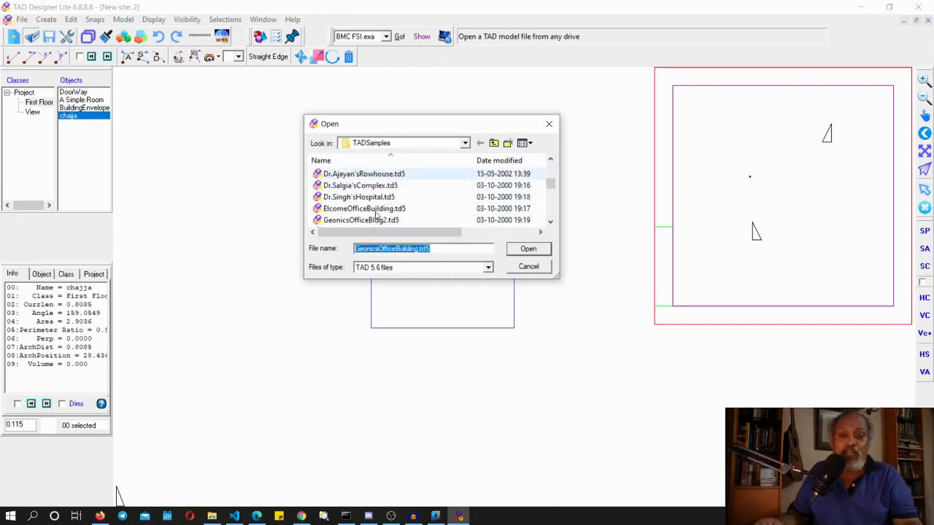
pyautogui.click(362, 197)
pyautogui.click(528, 249)
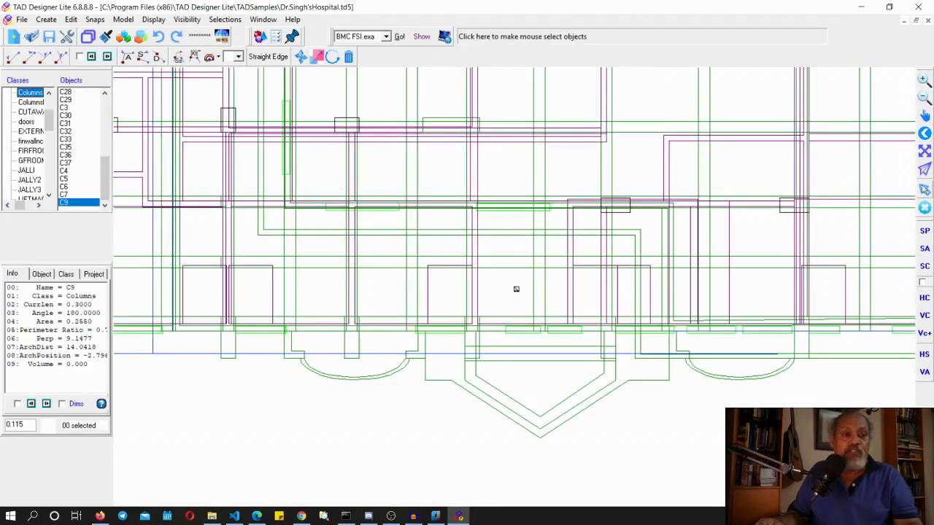
pyautogui.click(924, 151)
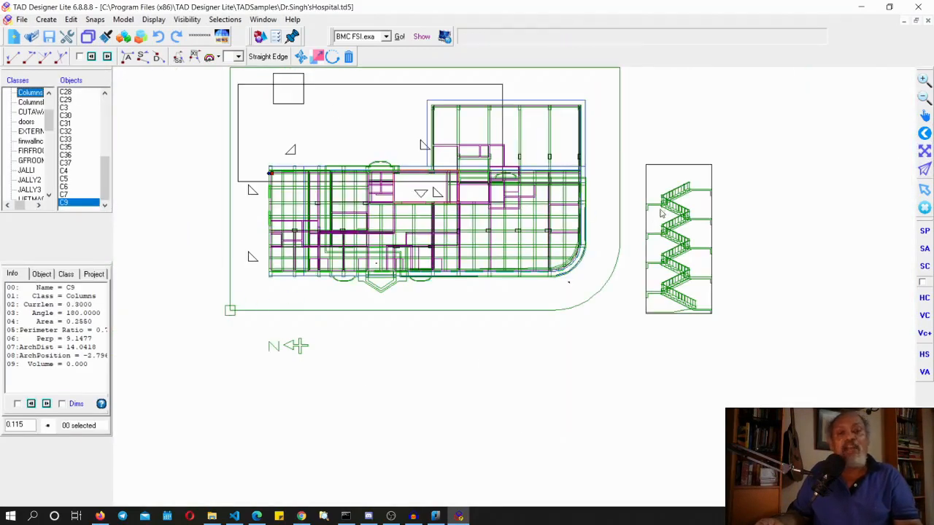